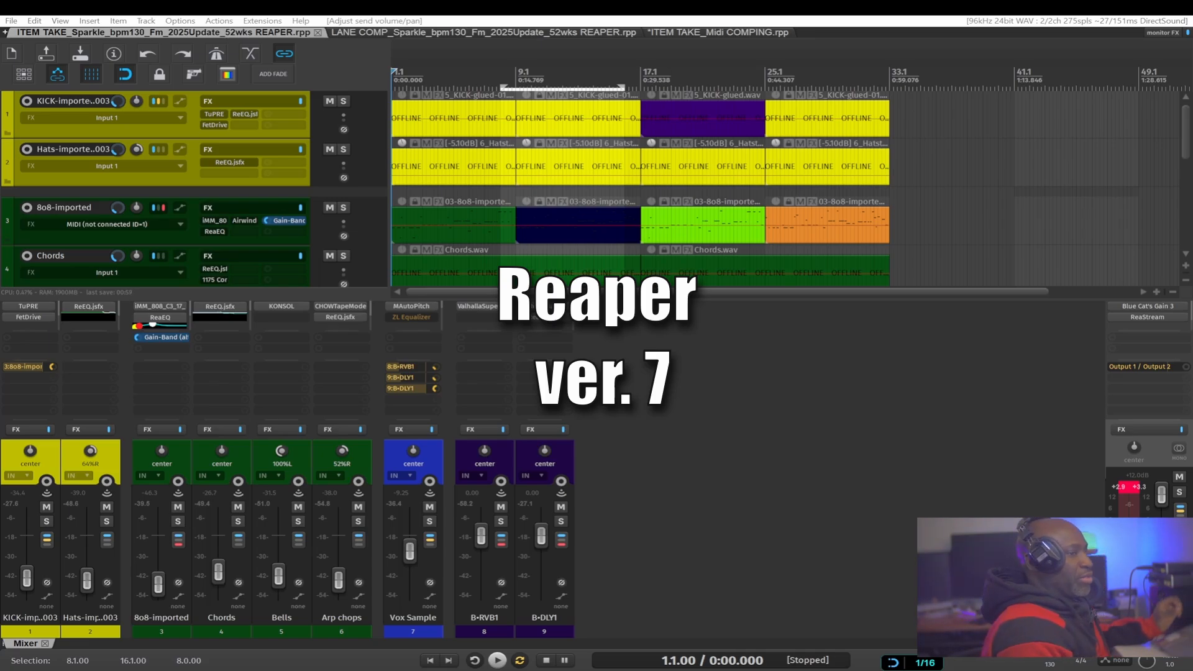
Play the song from the start through the beginning of the Vox Sample item, and stop playback
key("alt+Tab")
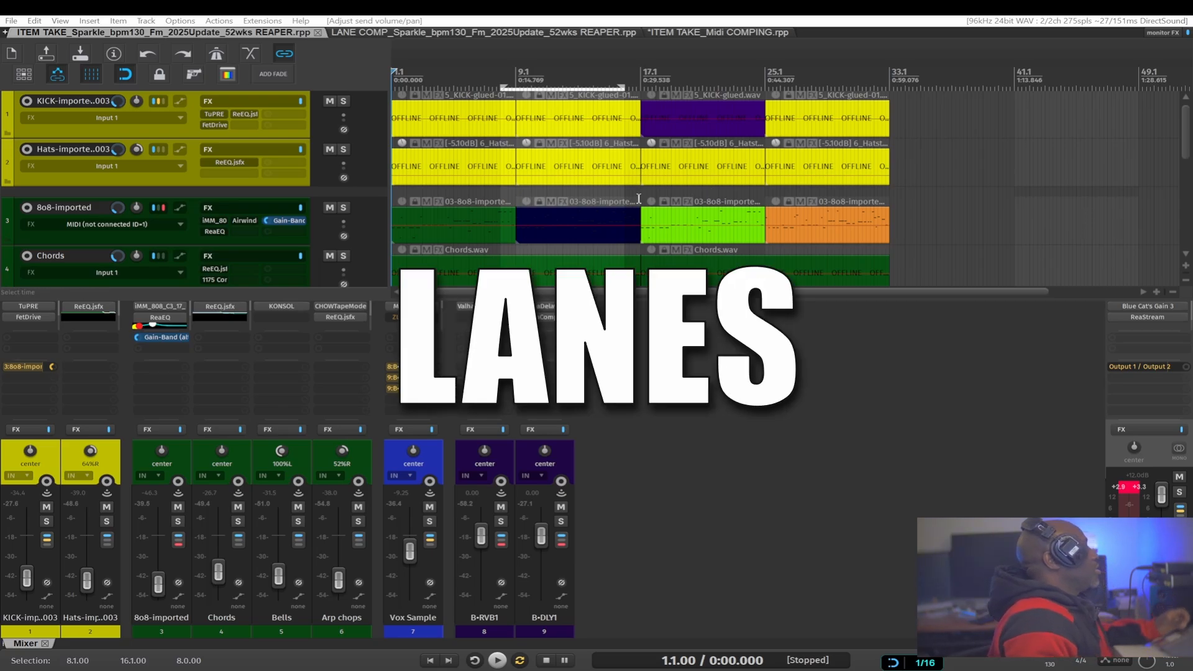
scroll(644, 198, "down", 1)
scroll(644, 197, "down", 5)
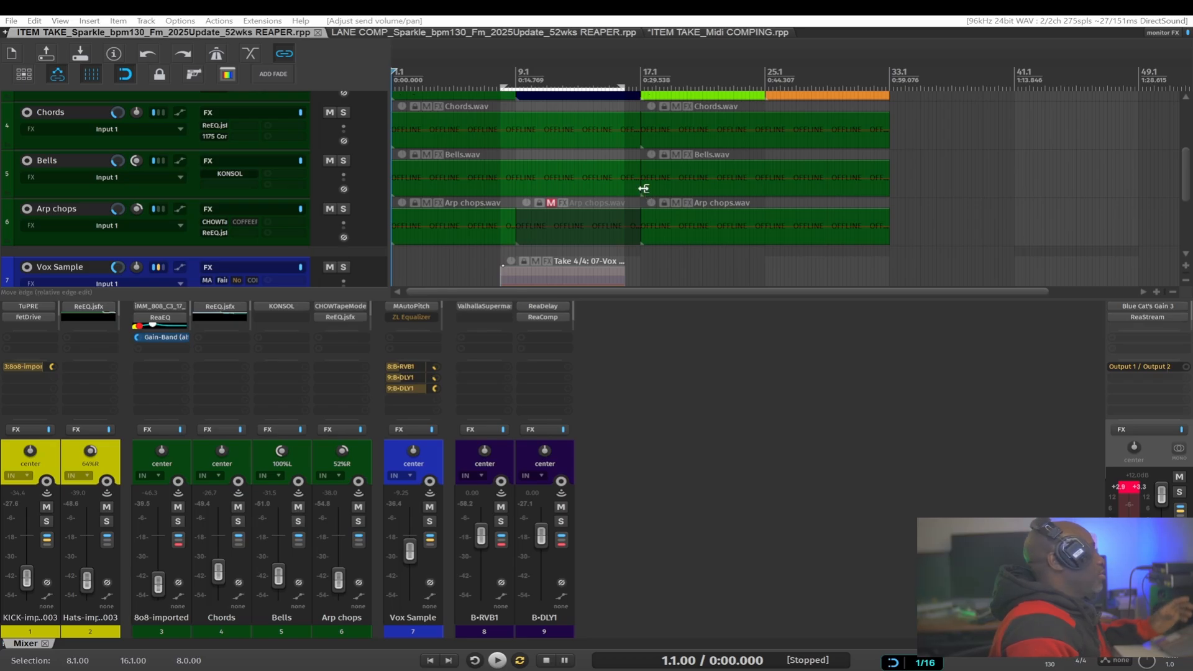
scroll(643, 189, "down", 2)
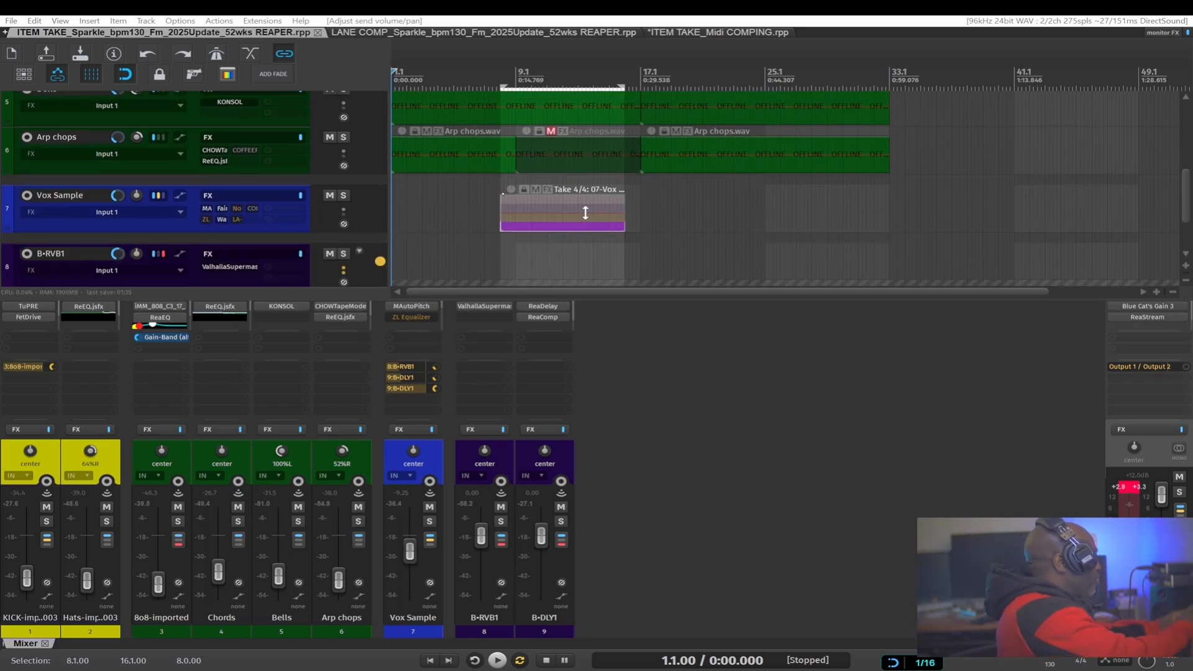
left_click(679, 418)
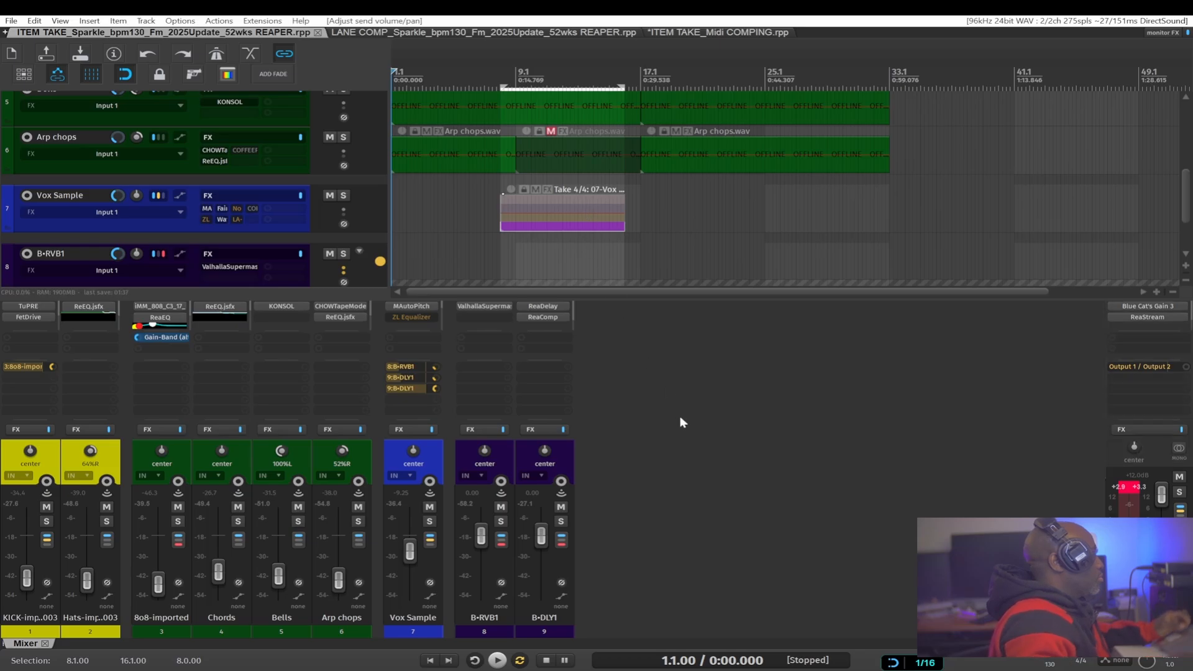
key("space")
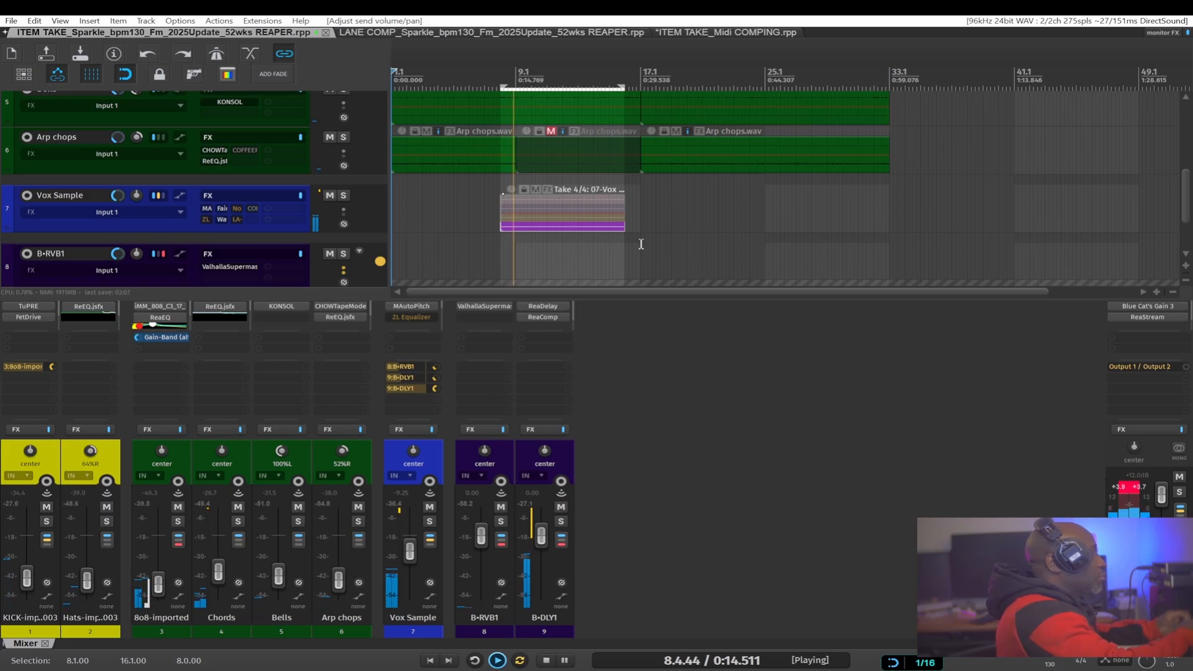
key("space")
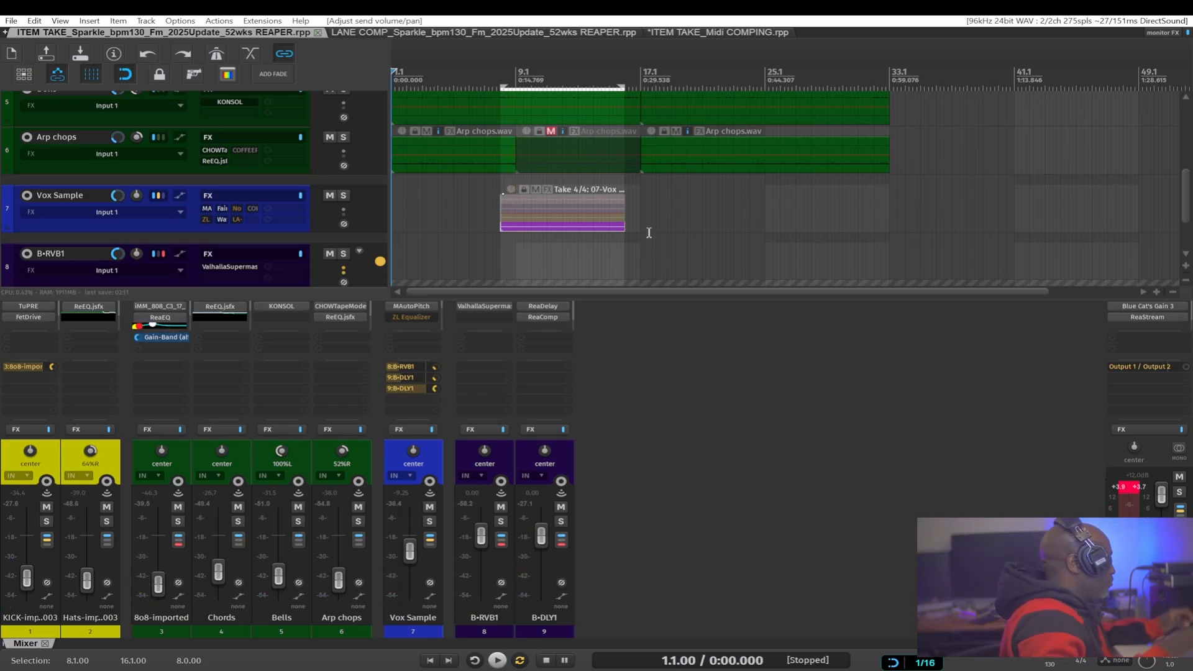
Undo the last send volume/pan adjustment and hide the mixer to enlarge the arrange area
key("ctrl+z")
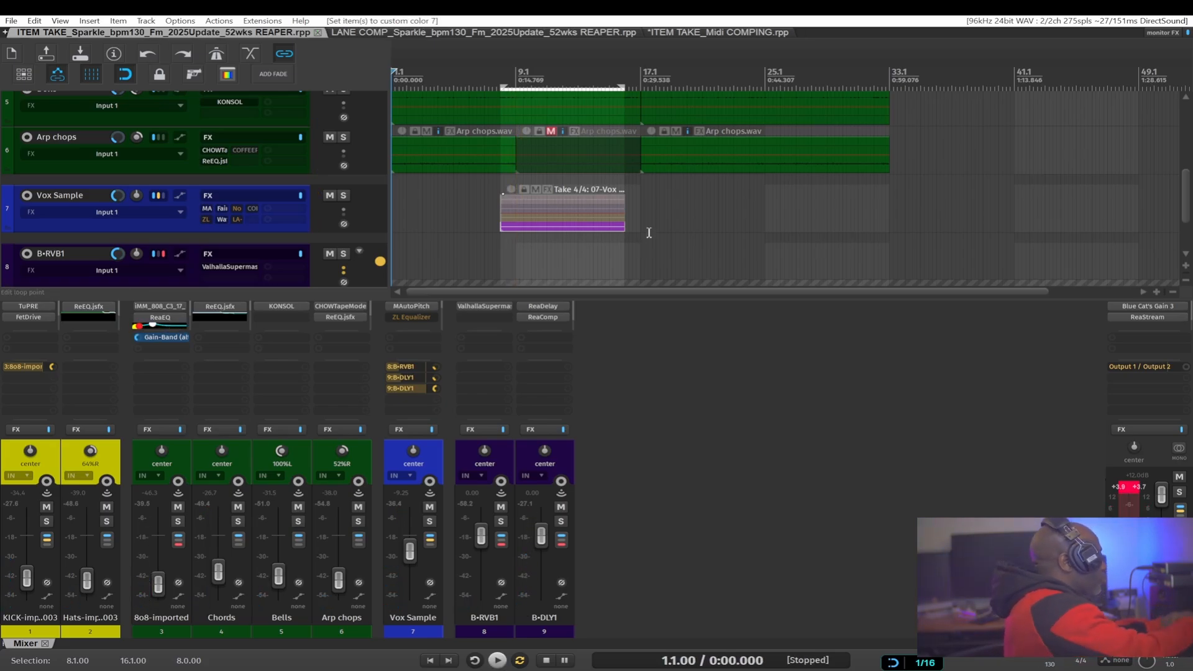
double_click(645, 299)
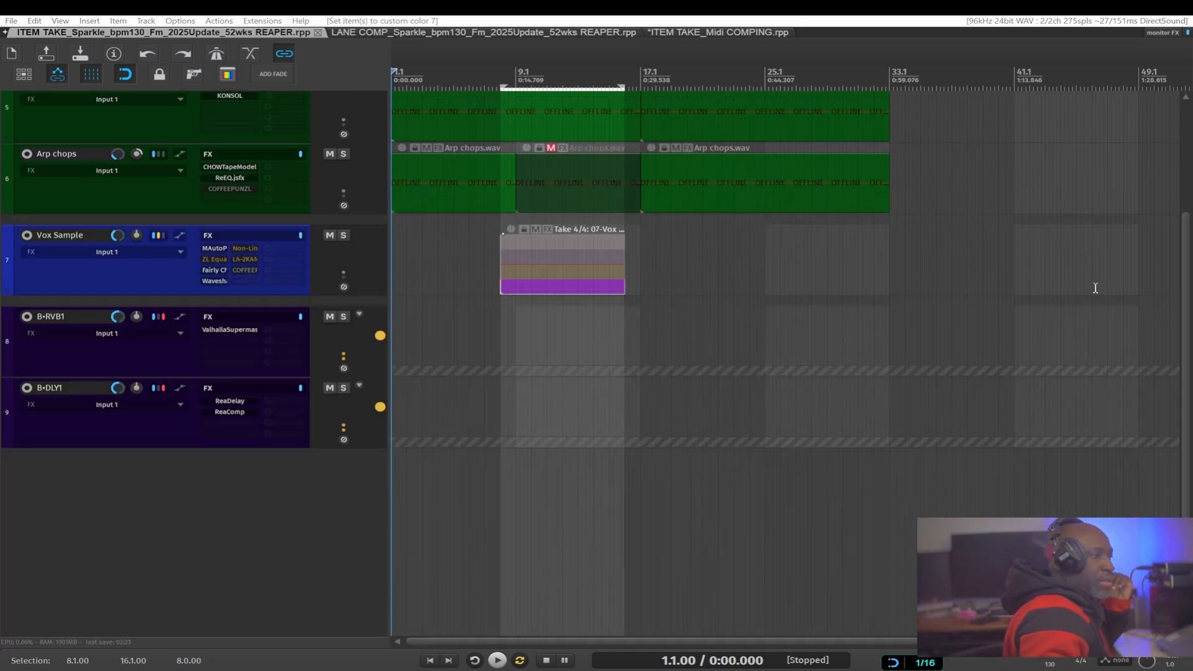
Enlarge the four-take item on the Vox Sample track and select that track
scroll(520, 300, "up", 2)
scroll(520, 300, "down", 1)
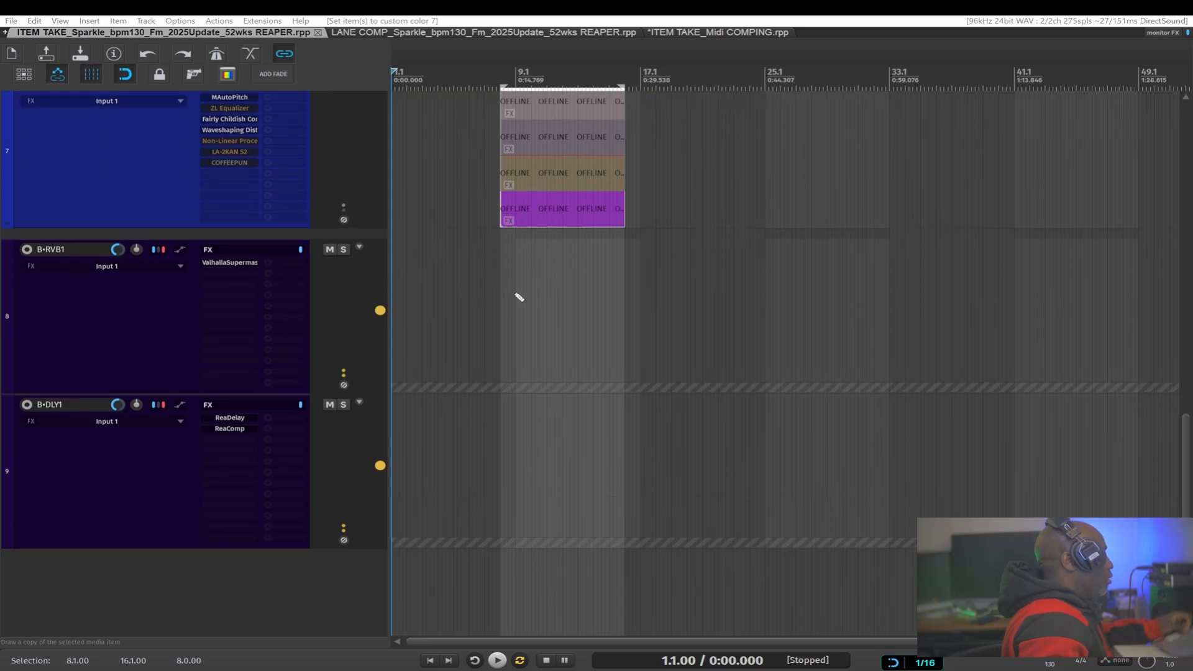
scroll(516, 239, "up", 3)
scroll(557, 482, "up", 4)
scroll(556, 481, "up", 4)
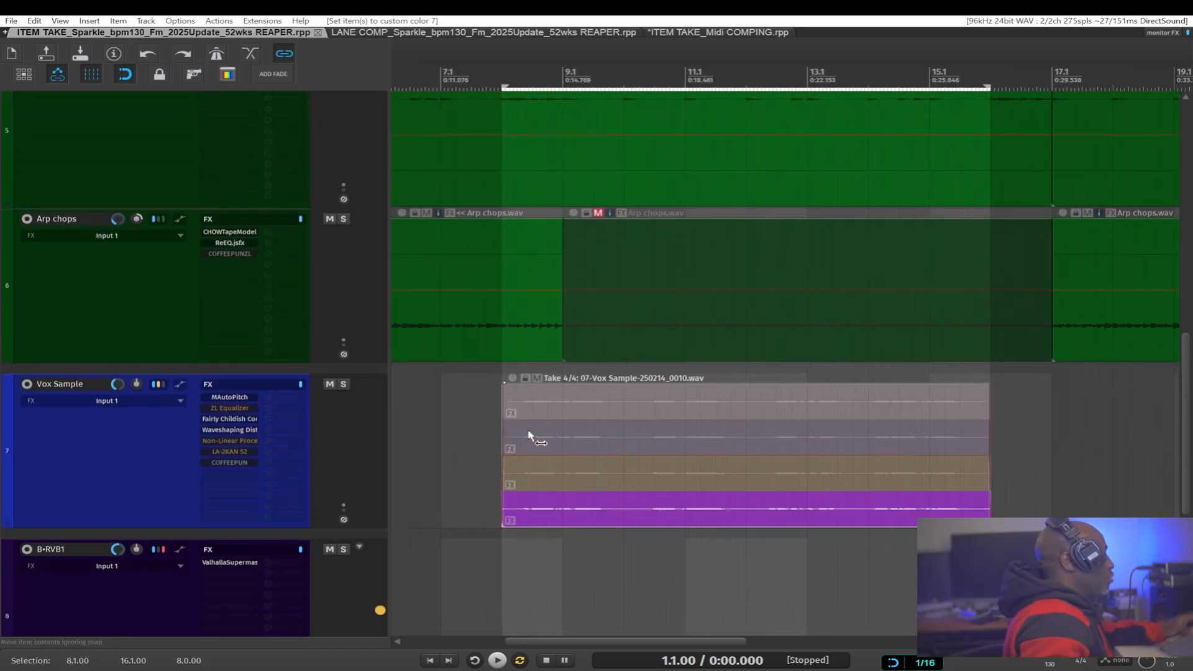
scroll(527, 428, "down", 3)
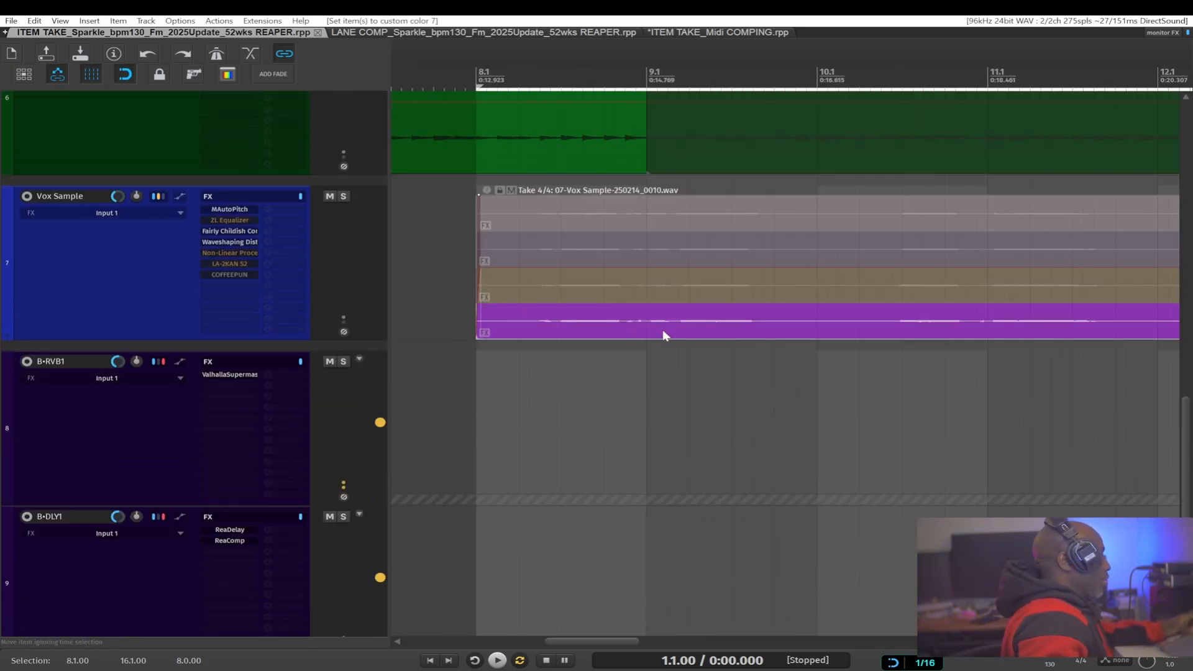
scroll(662, 329, "down", 1)
scroll(658, 333, "down", 1)
scroll(633, 337, "up", 1)
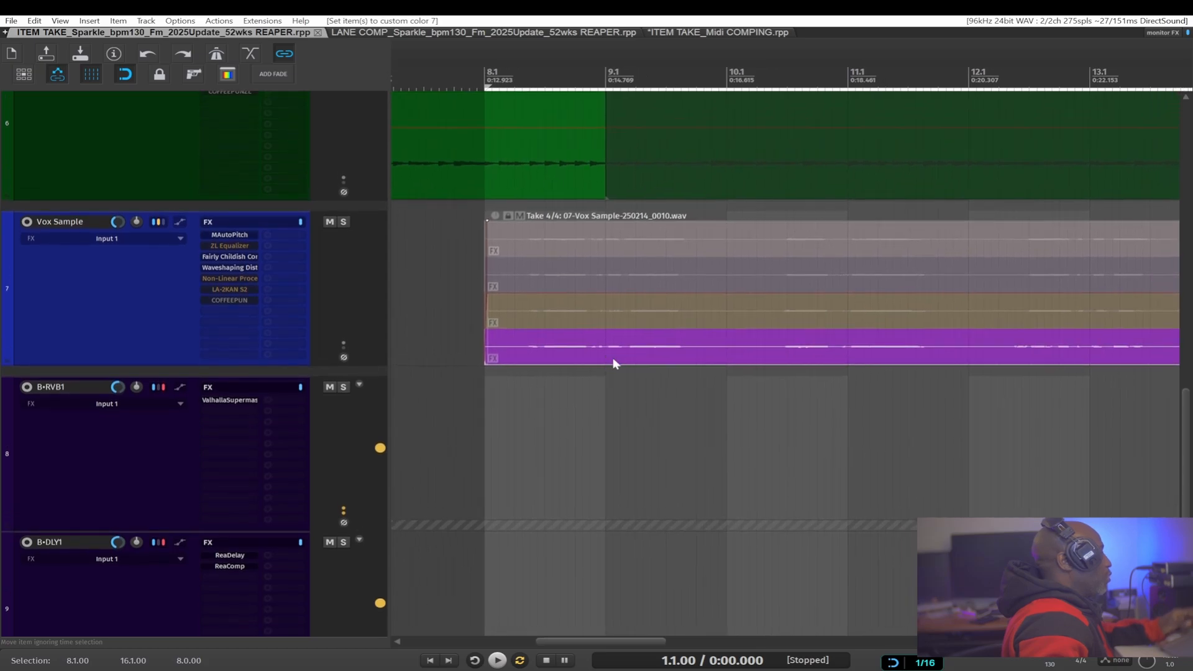
scroll(631, 357, "down", 1)
left_click(129, 307)
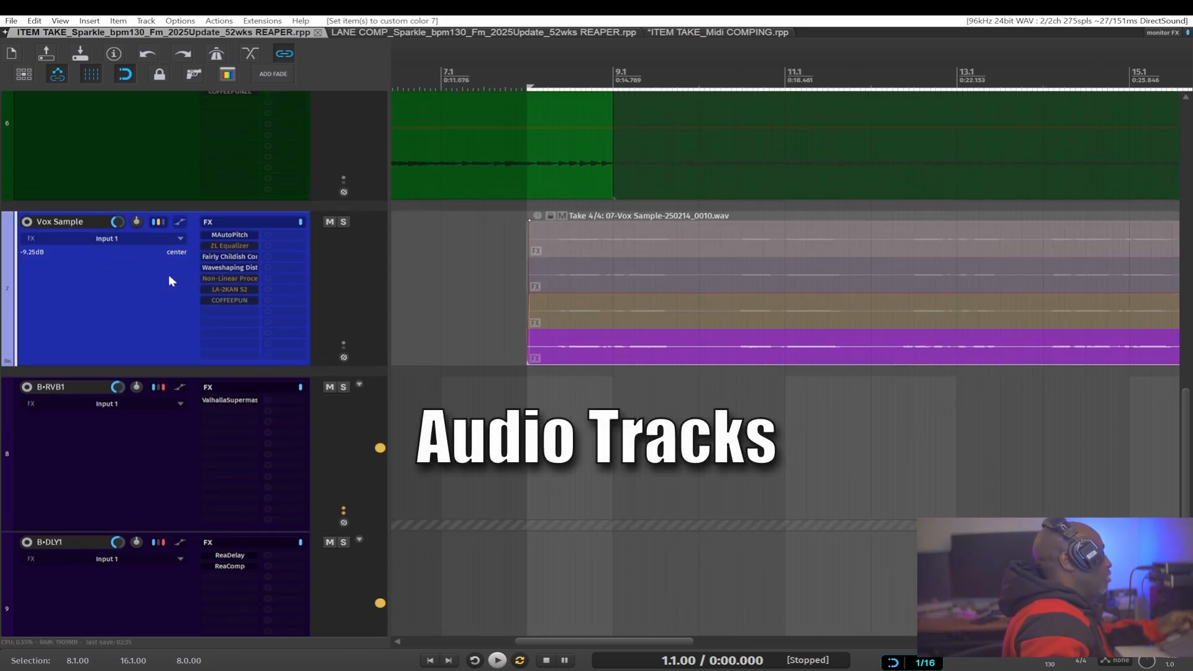
Marquee-select the multi-take item on the Vox Sample track
scroll(659, 280, "right", 3)
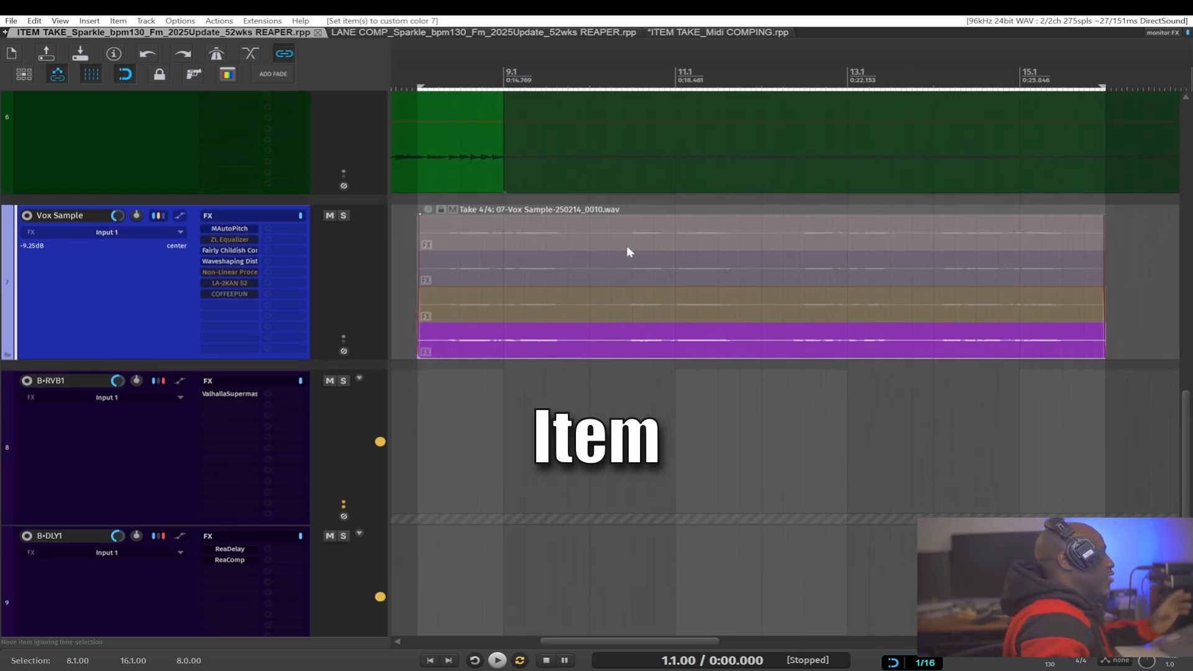
left_click_drag(449, 400, 864, 245)
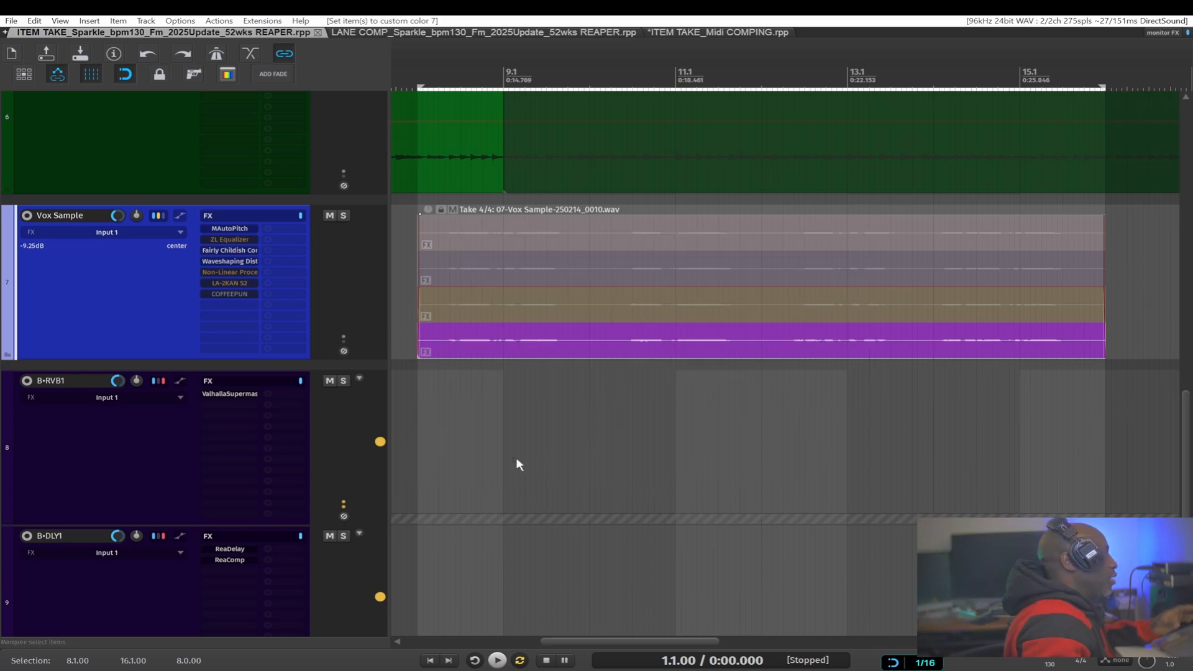
left_click_drag(513, 480, 741, 224)
left_click(584, 371)
left_click_drag(587, 439, 708, 214)
left_click_drag(499, 423, 740, 231)
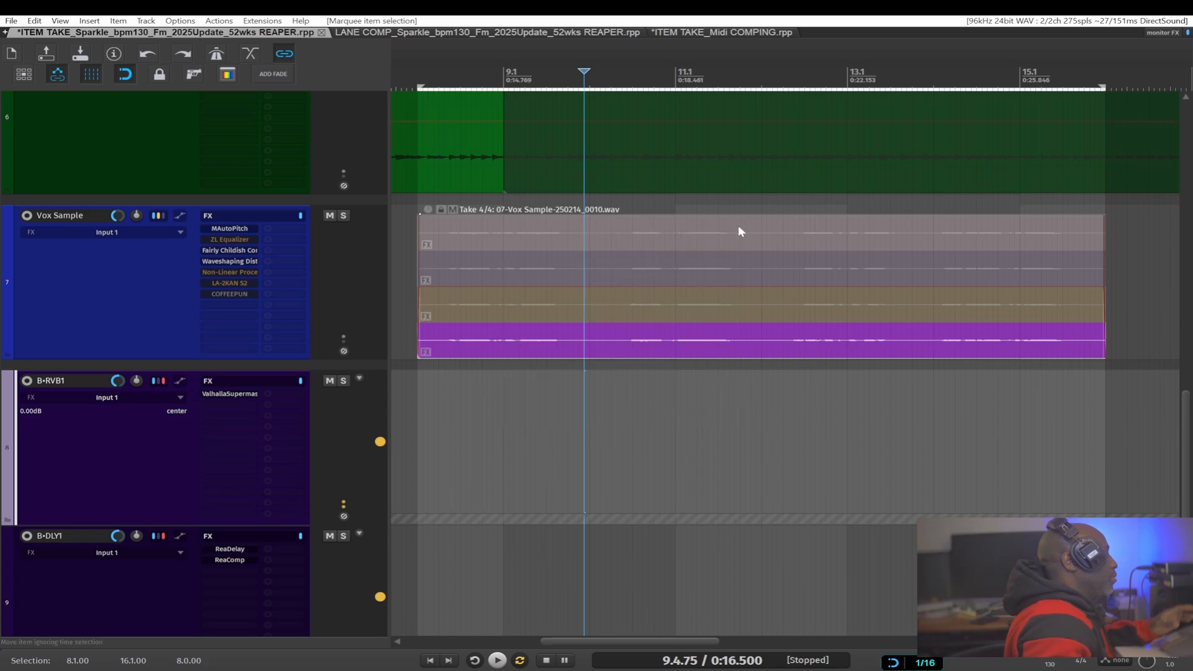
Switch the active take of the Vox Sample item among takes 1 to 4, ending on take 4
left_click(487, 246)
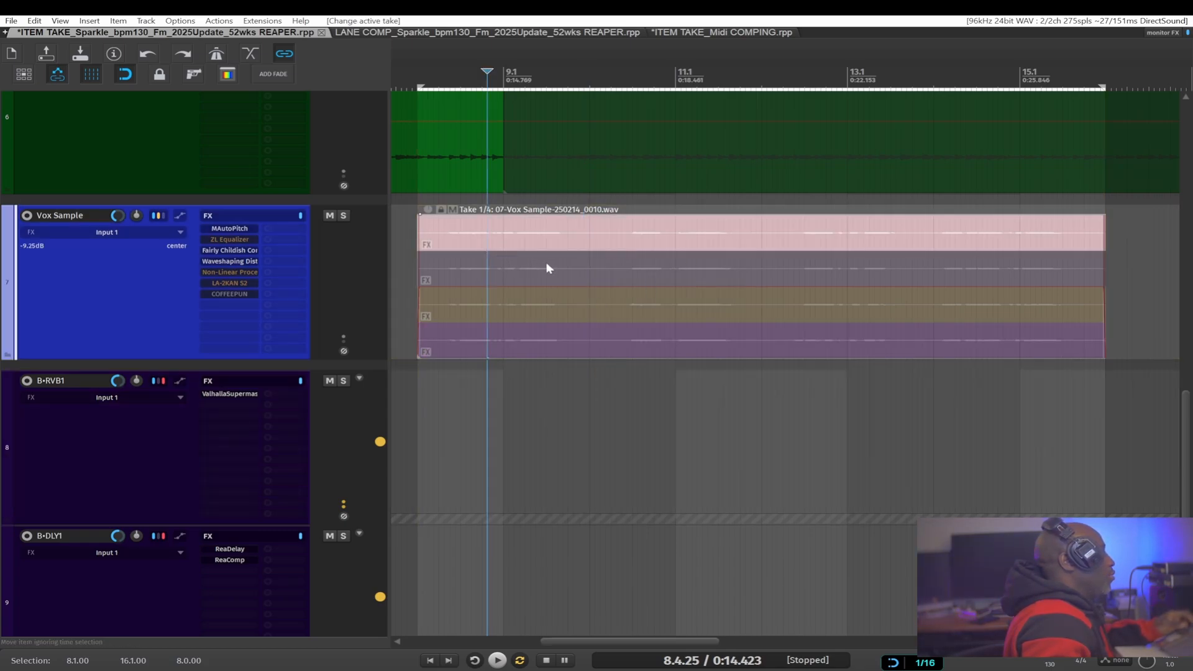
scroll(545, 262, "up", 5)
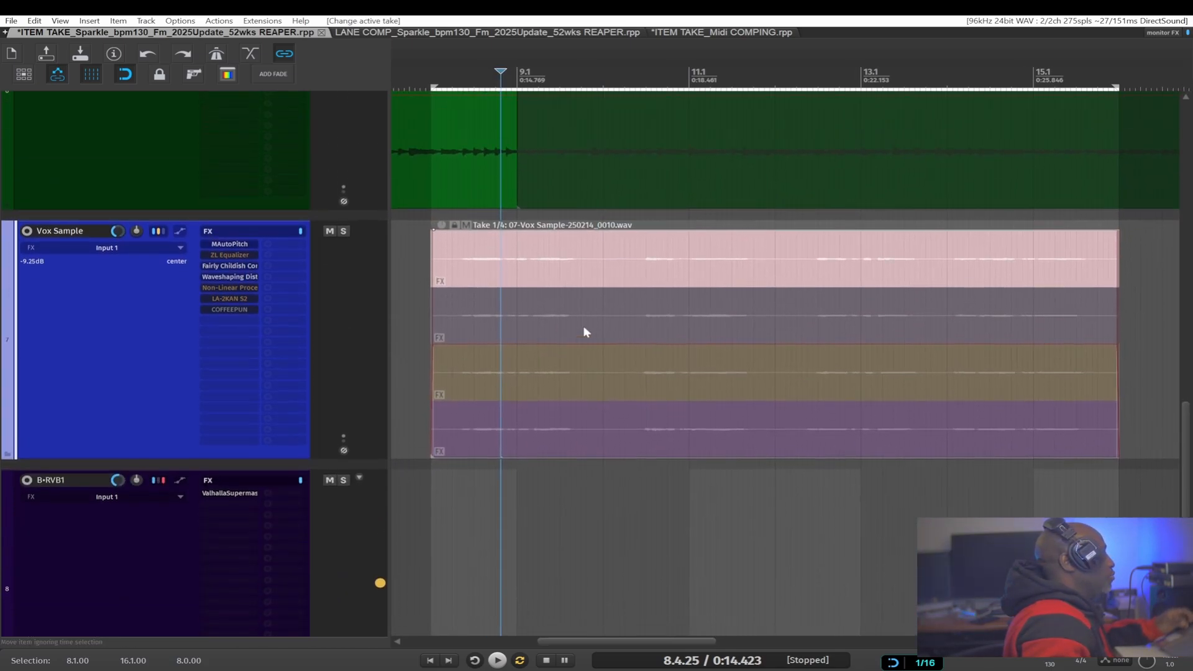
left_click(479, 366)
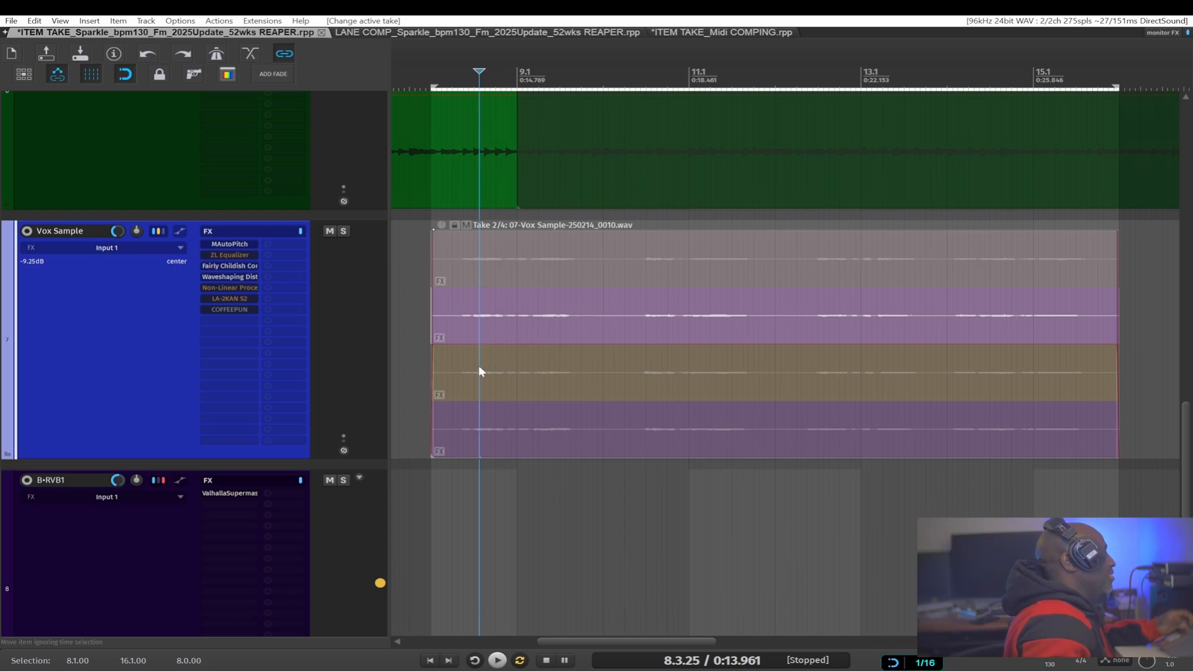
left_click(475, 438)
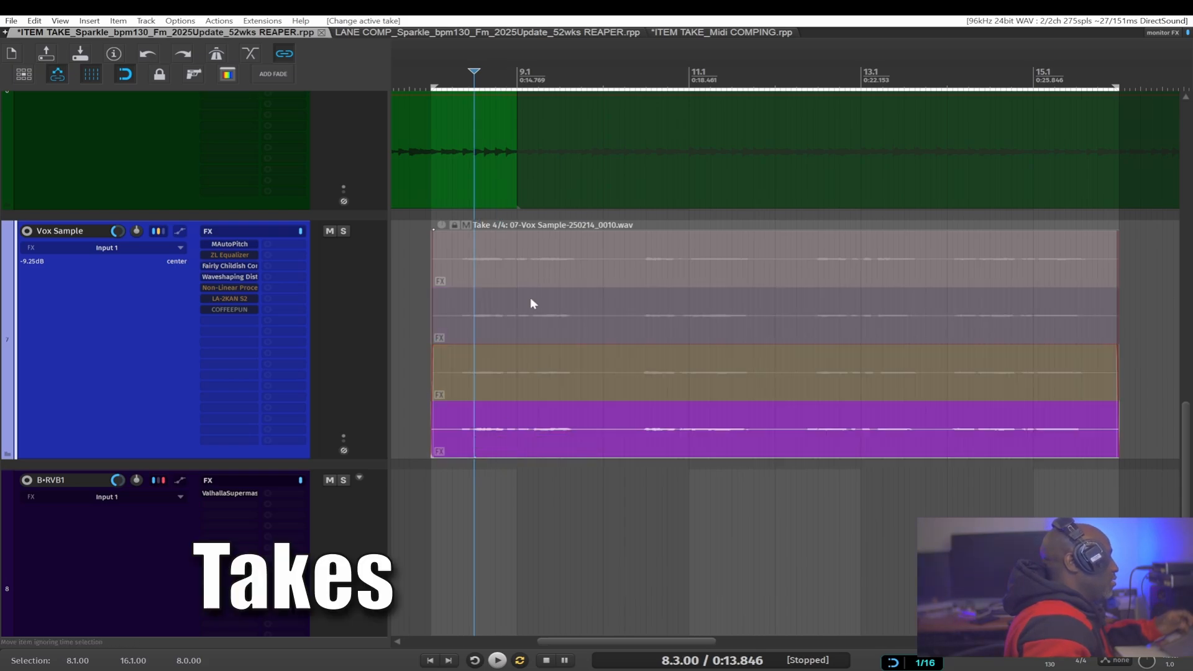
left_click(499, 264)
left_click(469, 334)
left_click(472, 386)
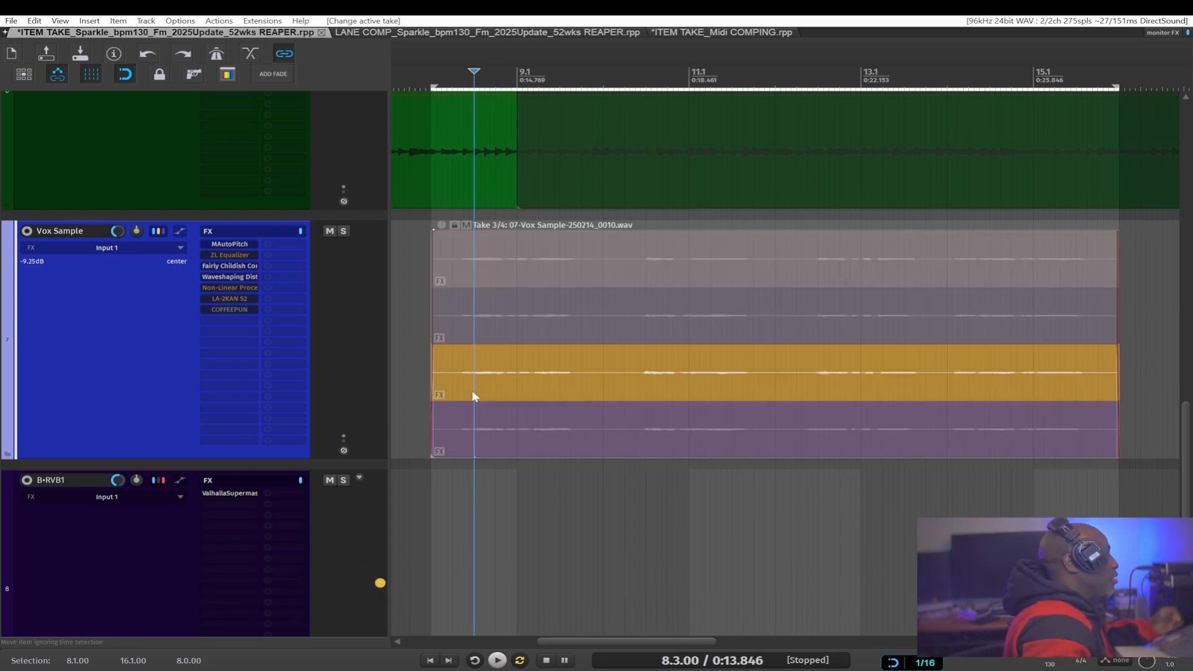
left_click(473, 442)
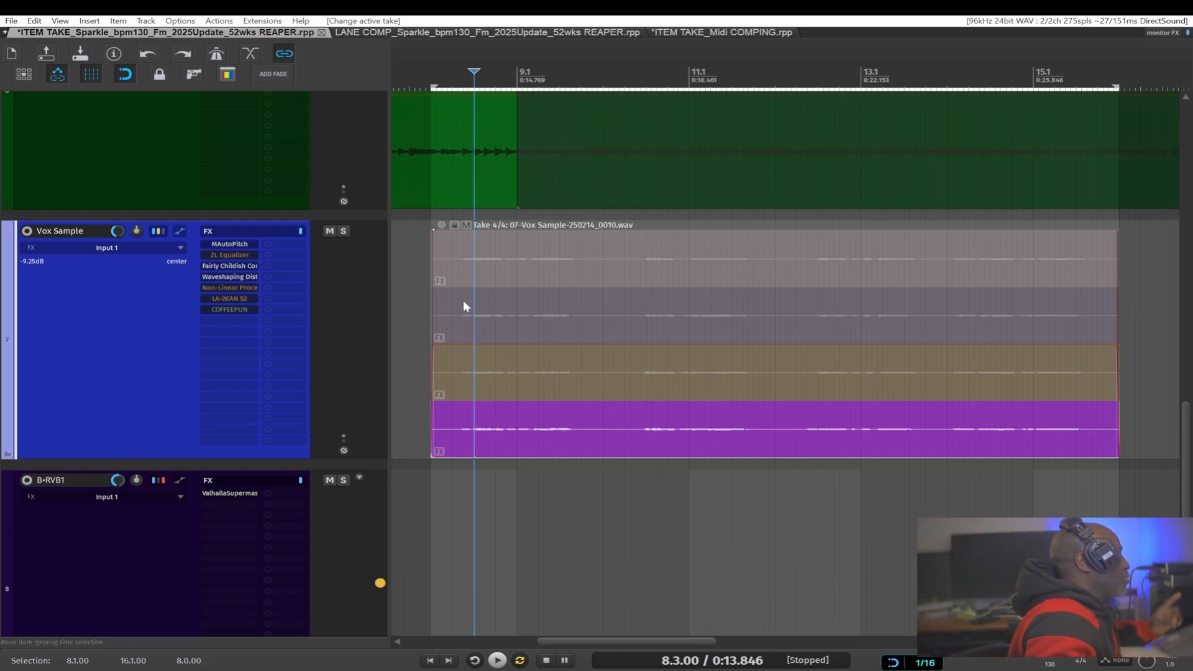
left_click(463, 276)
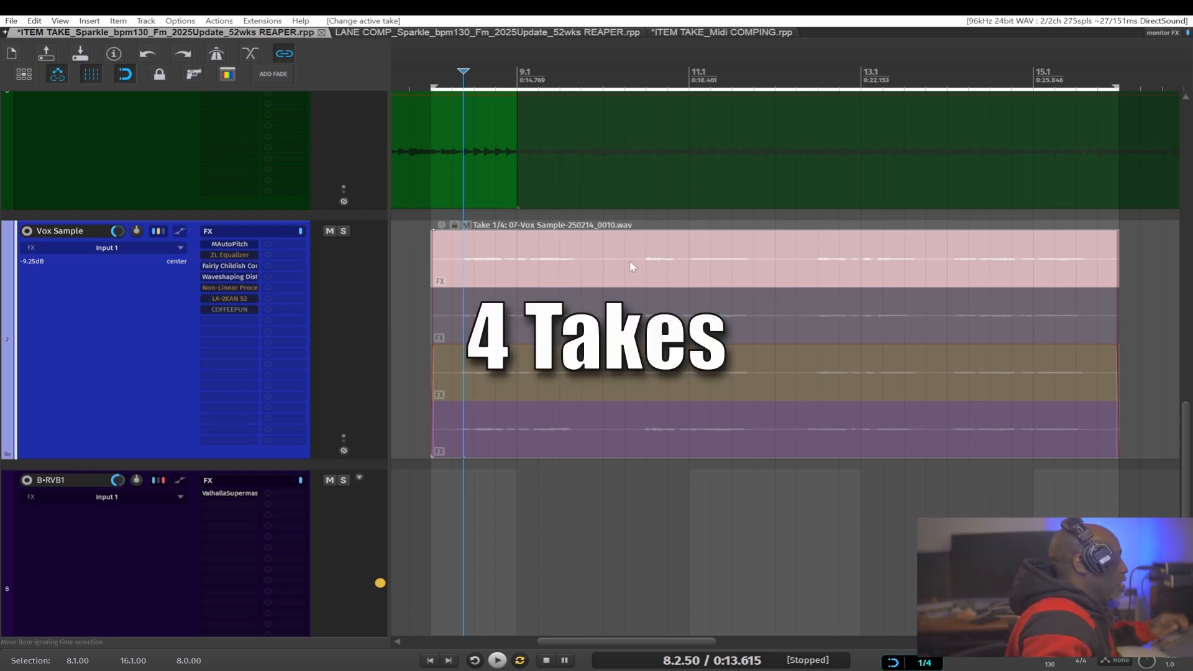
left_click(470, 394)
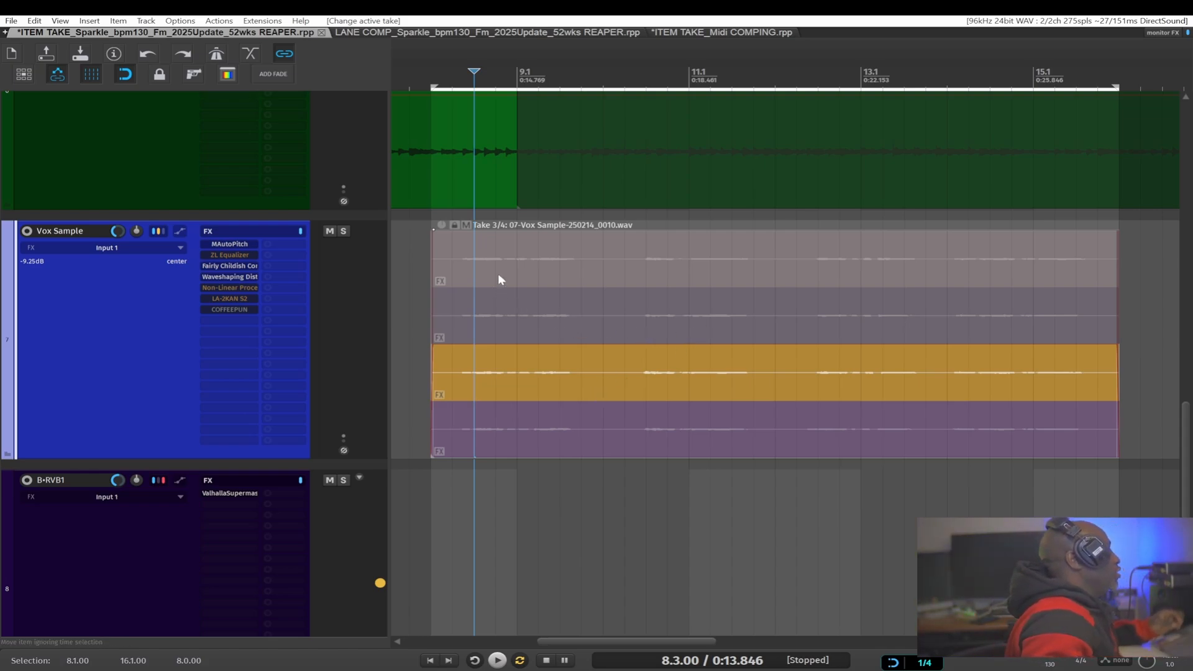
left_click(457, 424)
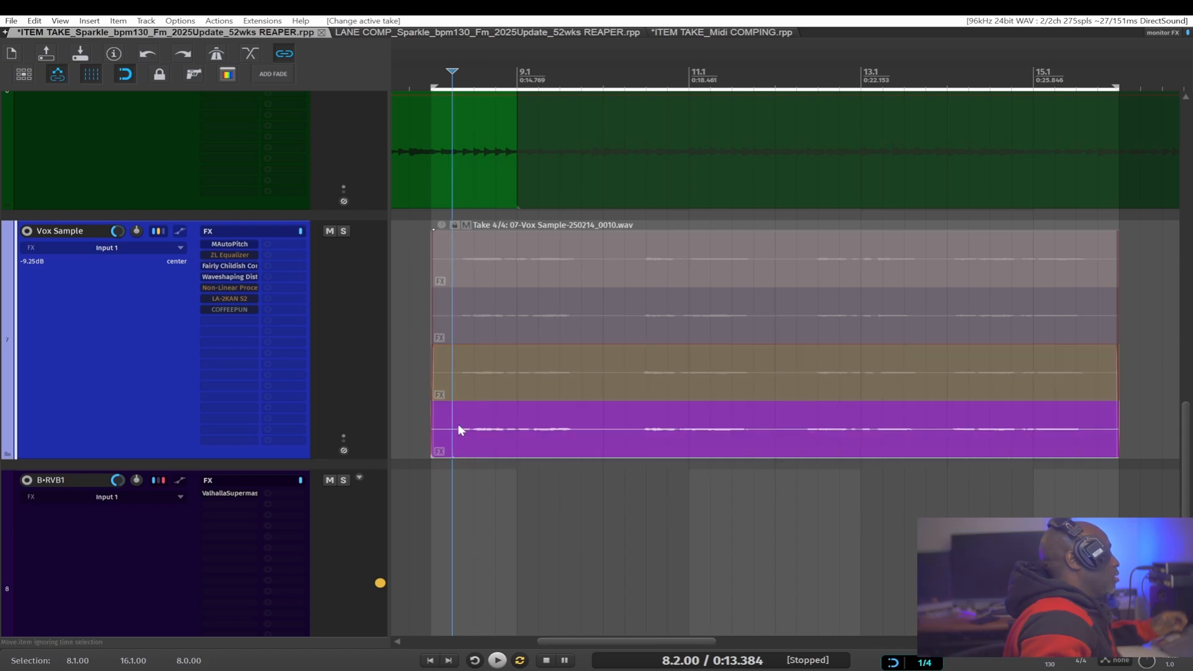
Split the Vox Sample item at 10.1.00 with the grid set to 1/2 and take 1 active
scroll(505, 456, "up", 1)
scroll(501, 455, "up", 1)
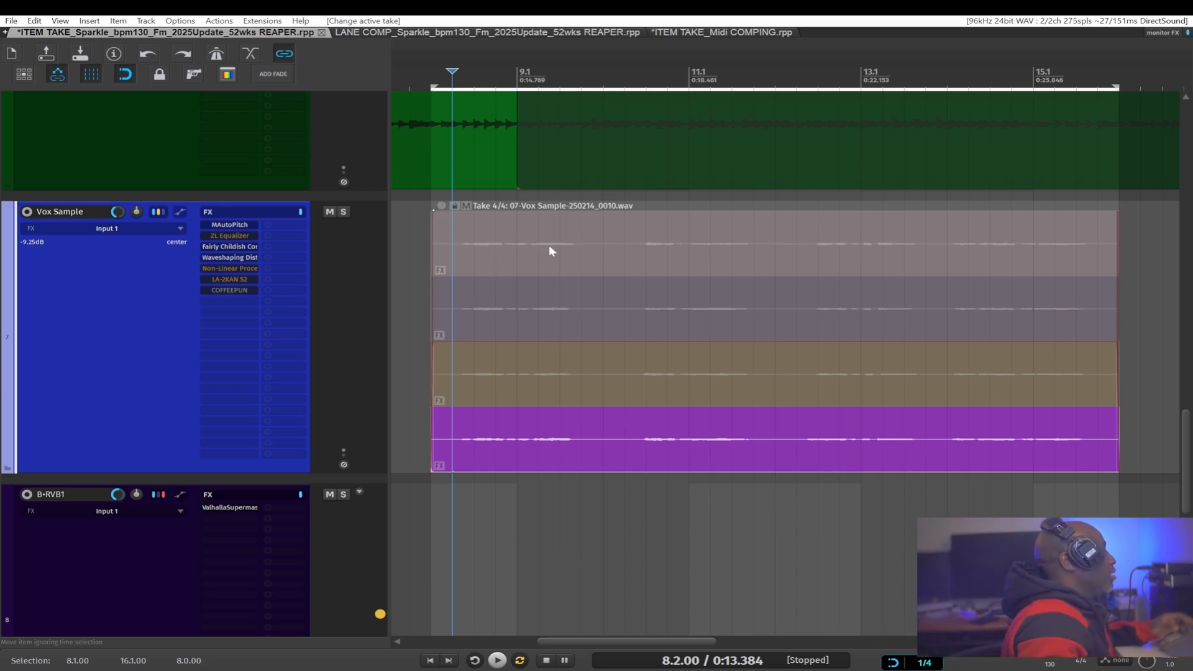
scroll(561, 273, "up", 1)
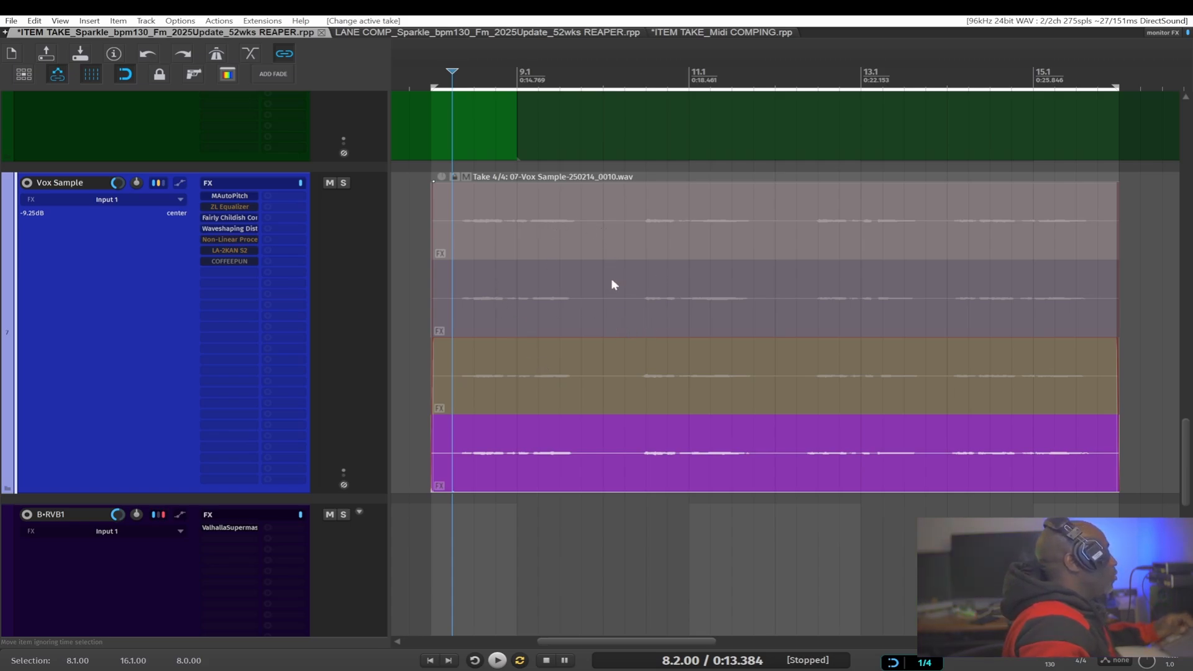
left_click_drag(418, 216, 1057, 440)
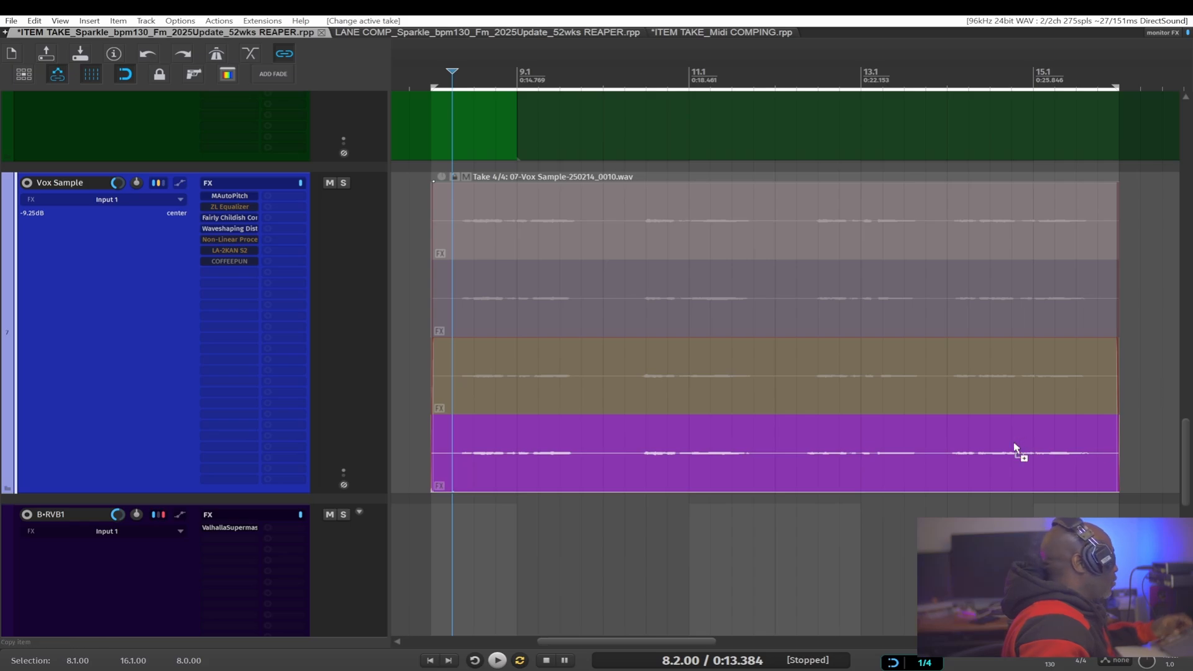
key("ctrl+bracketright")
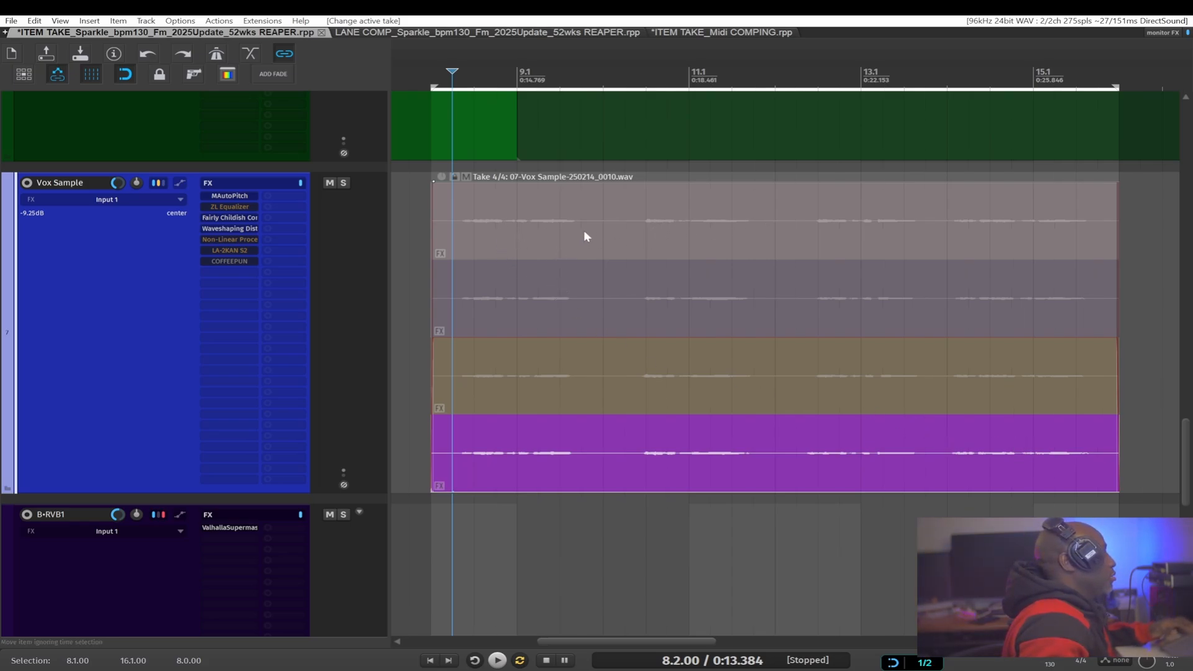
left_click(602, 197)
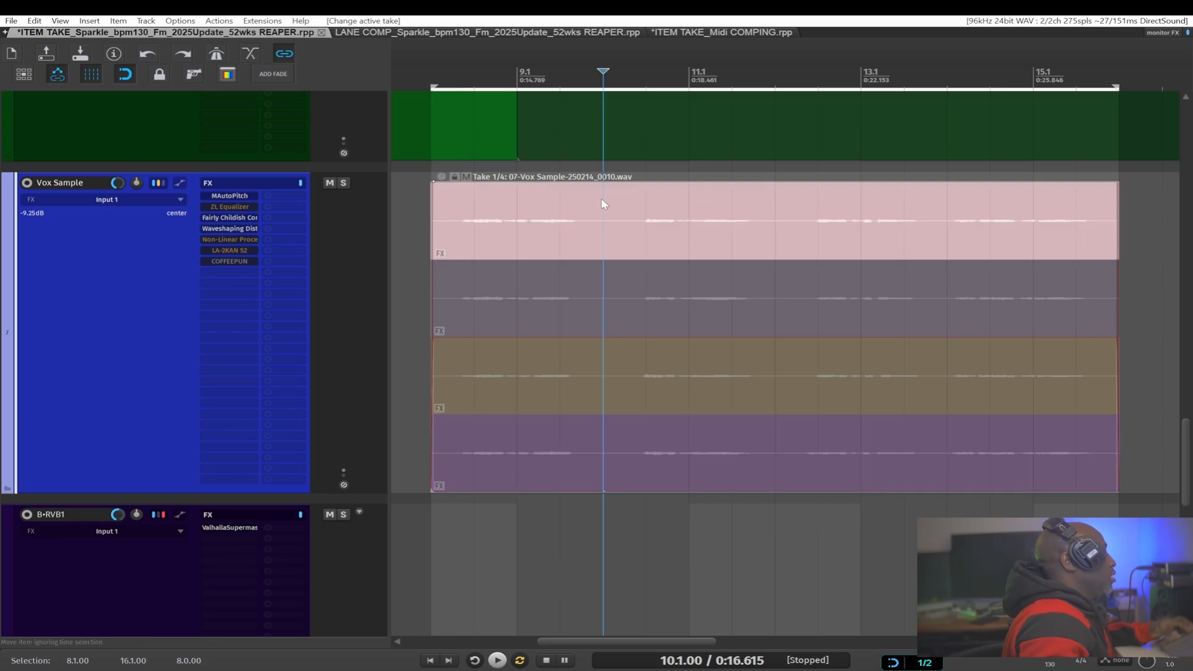
key("s")
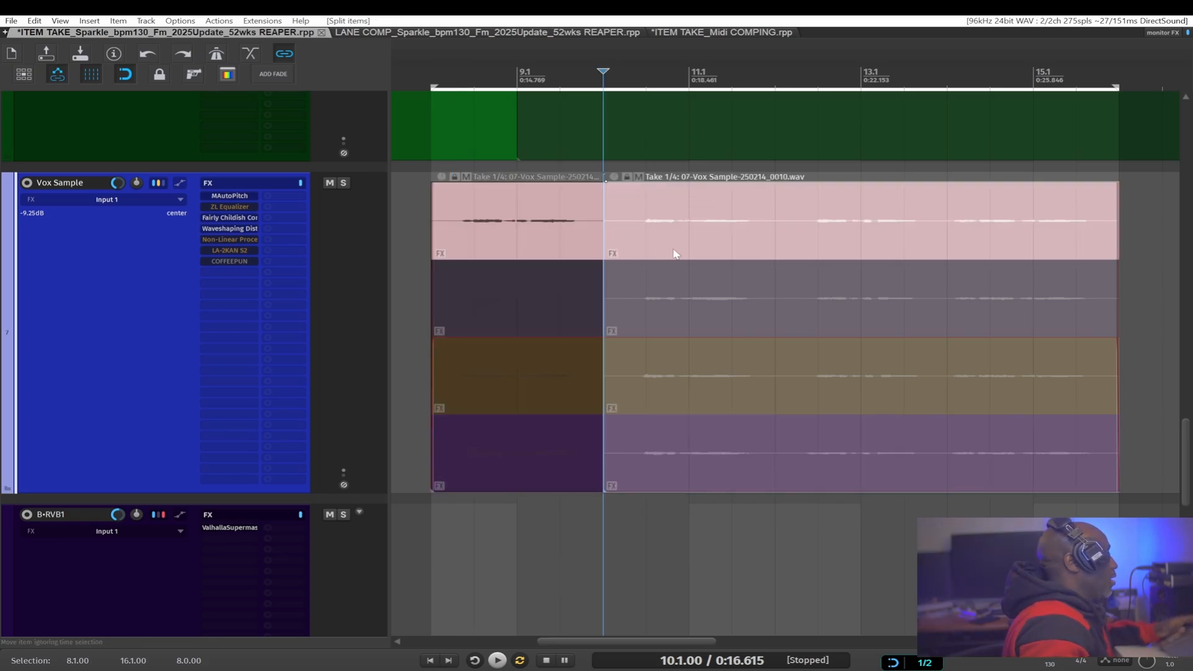
Split the rest of the Vox Sample item at 12.1.00 and 14.1.00, and return the edit cursor to 8.1.00
left_click(771, 217)
key("s")
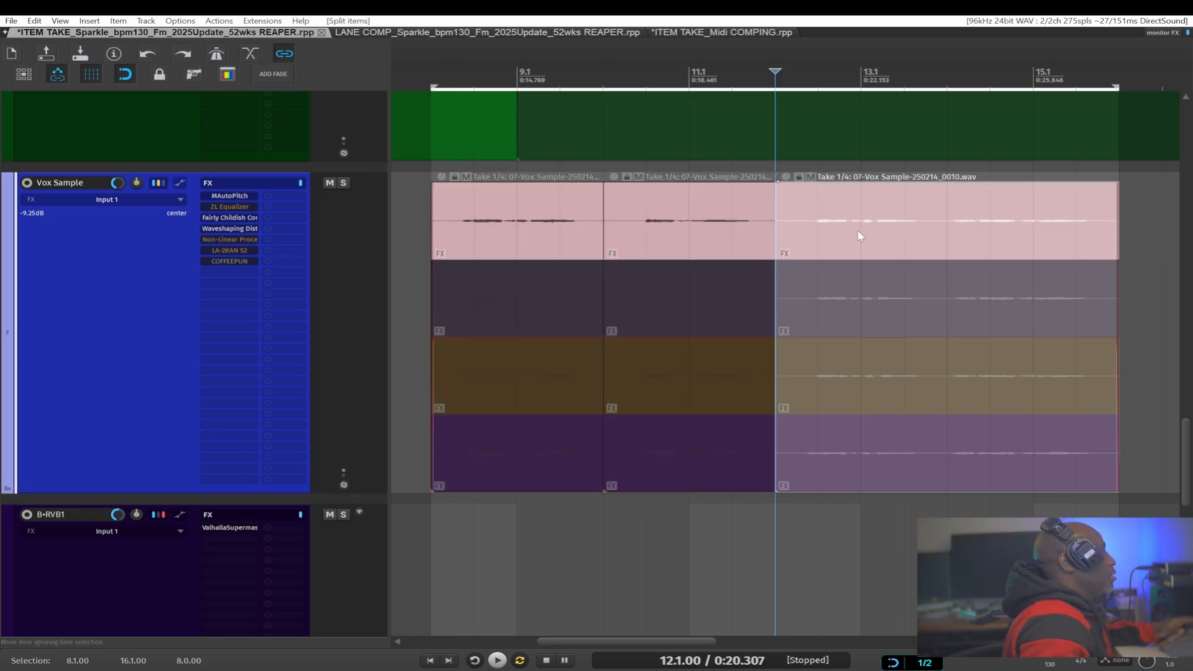
left_click(946, 212)
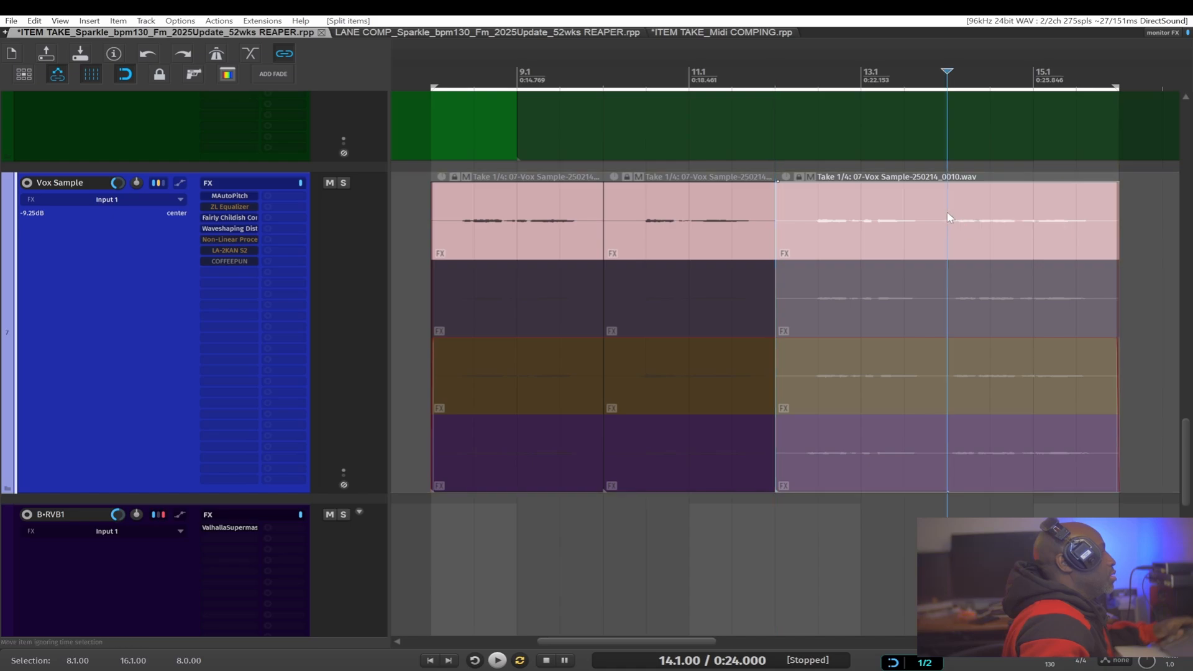
key("s")
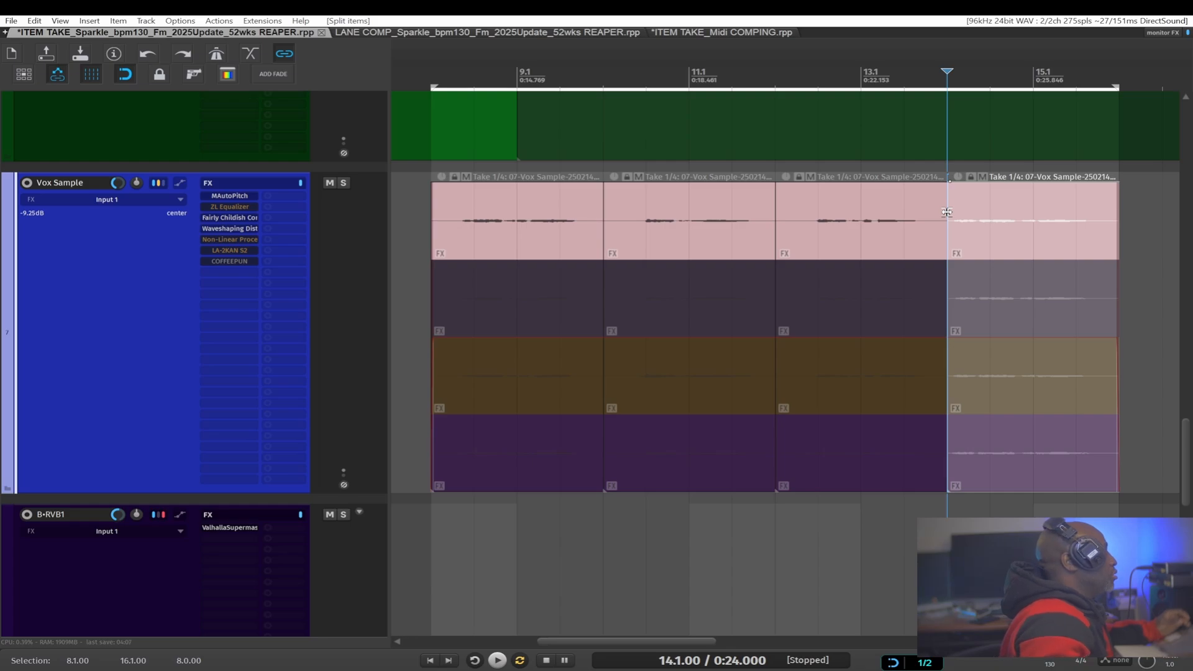
left_click(429, 76)
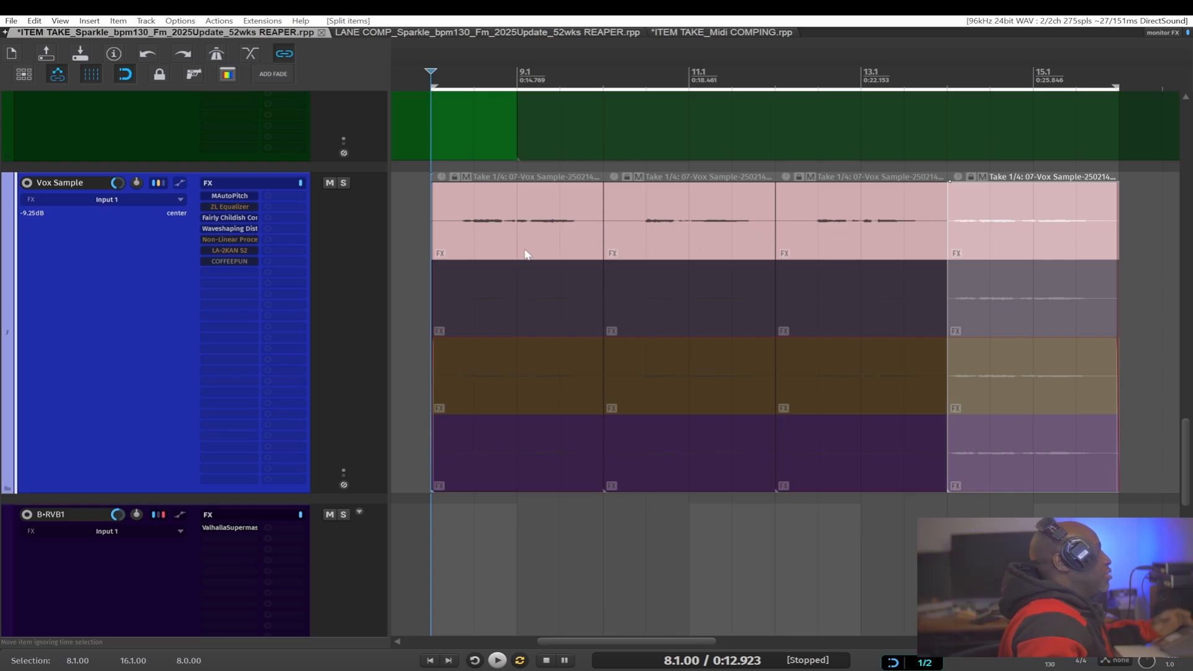
Activate take 1 in the first and third Vox Sample sections, take 4 in the second and take 3 in the fourth, and return the cursor to 8.1.00
left_click(534, 224)
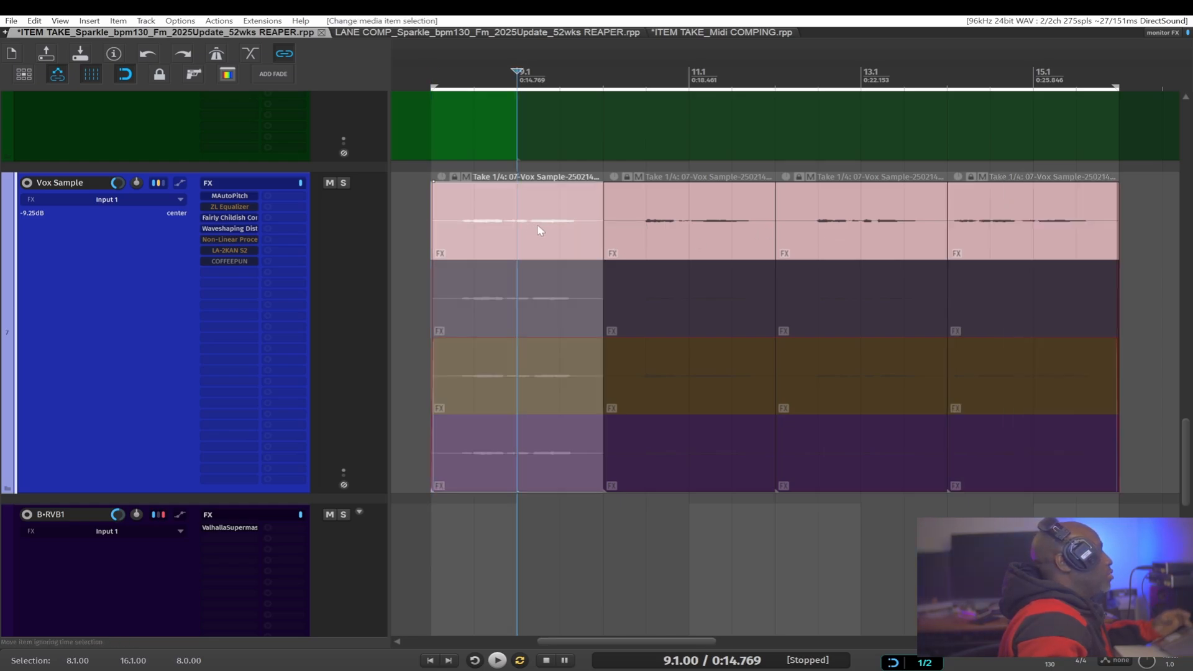
left_click(663, 310)
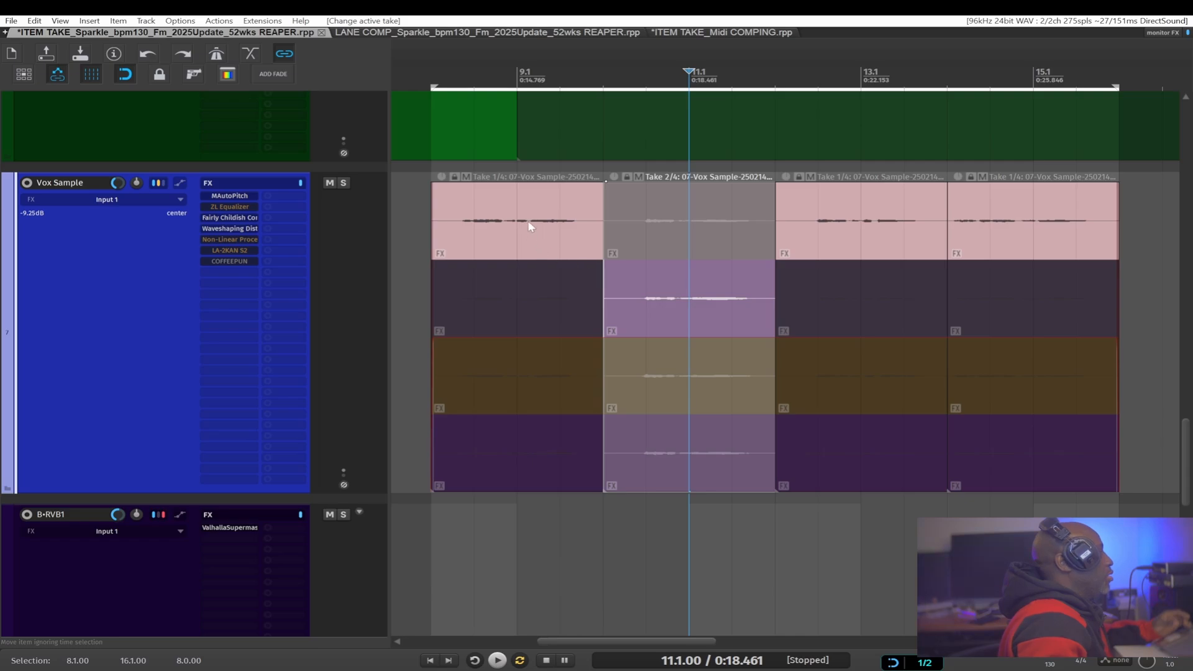
left_click(460, 203)
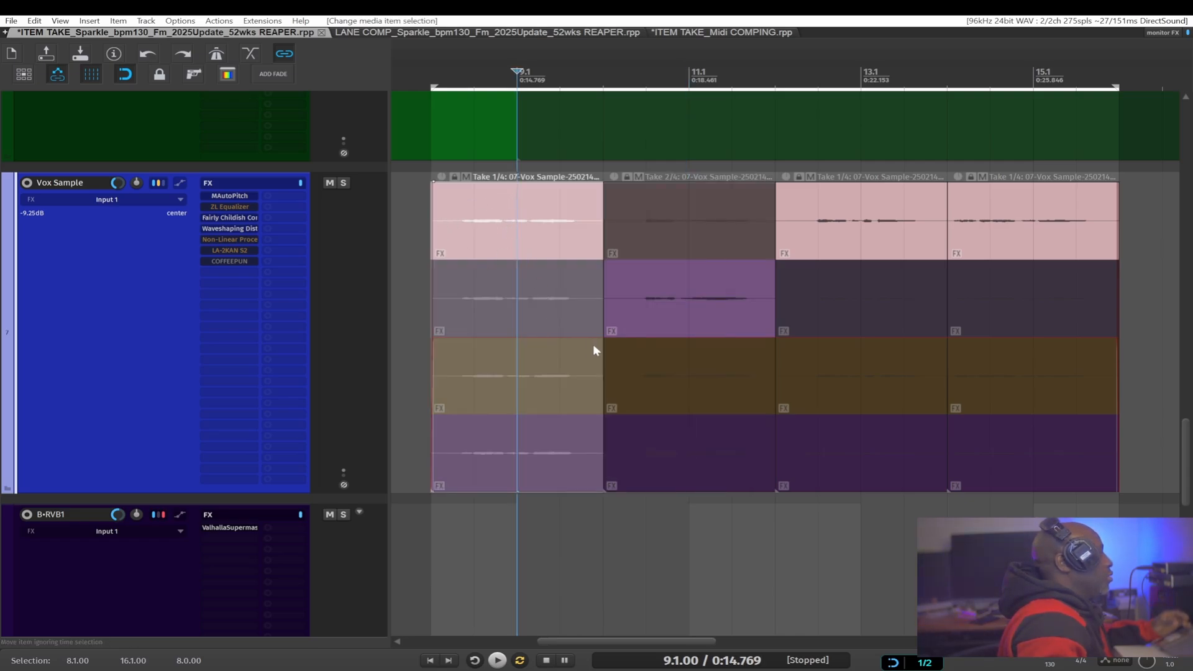
left_click(730, 467)
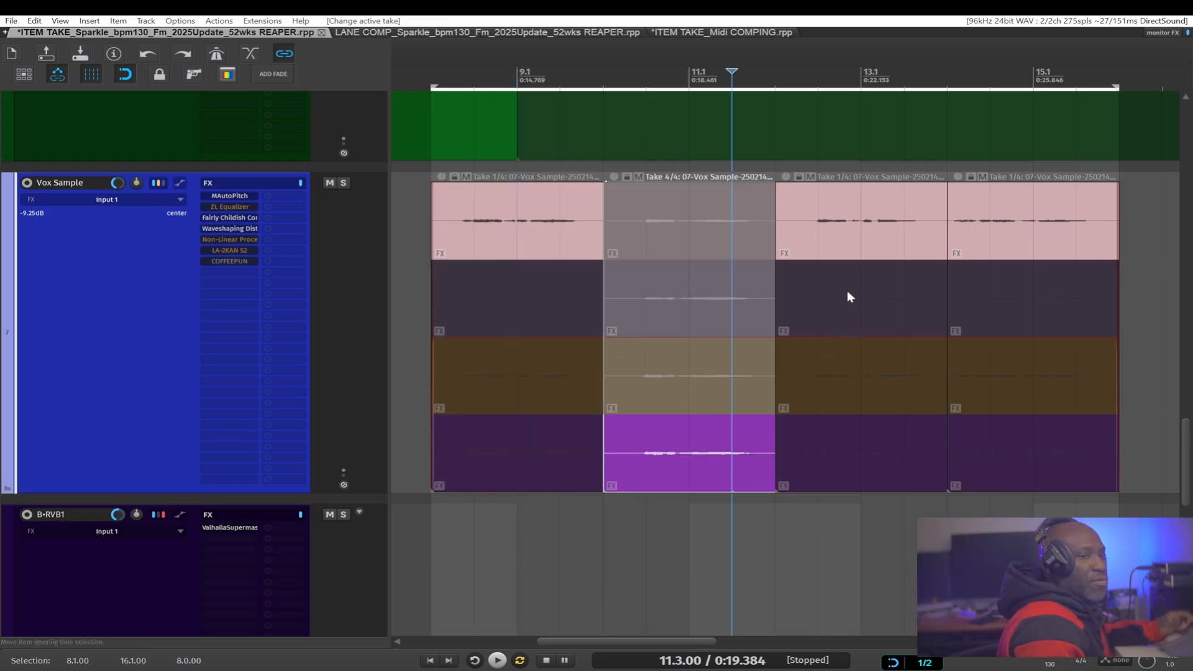
left_click_drag(847, 290, 823, 317)
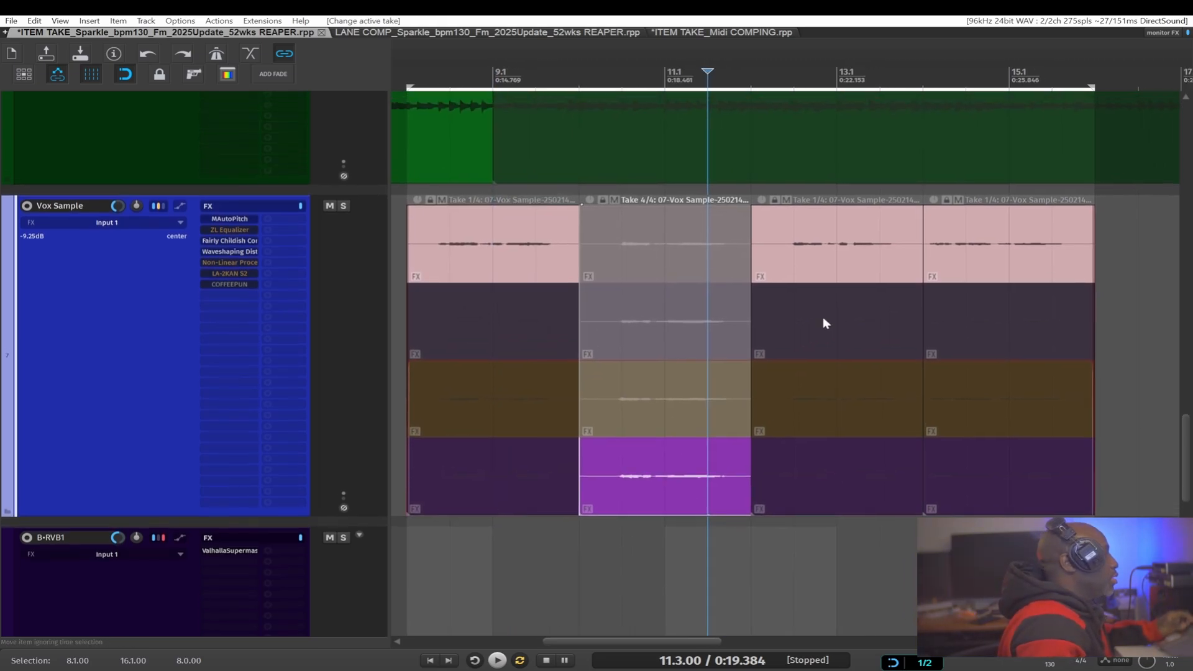
left_click(826, 239)
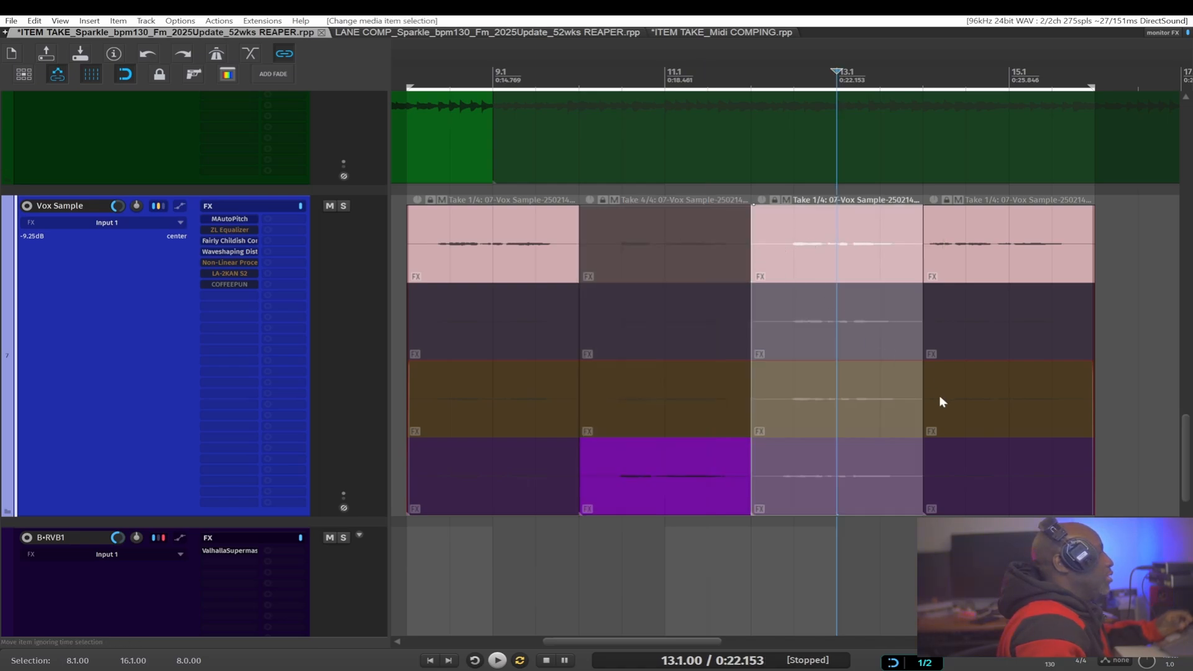
left_click(1005, 410)
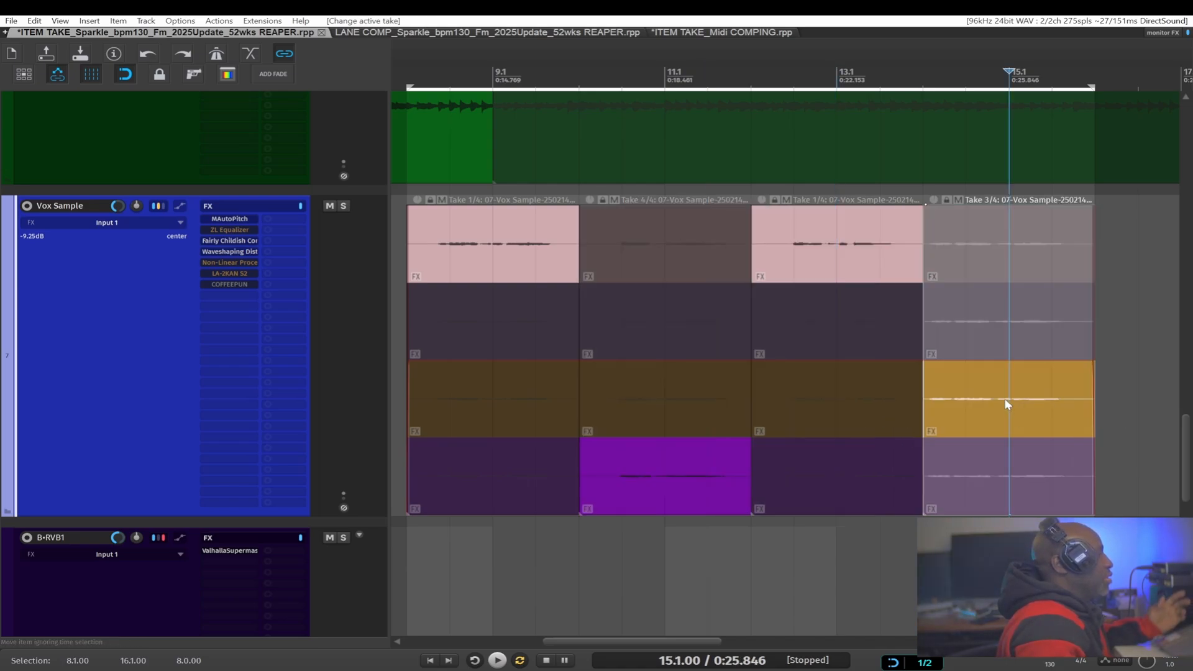
left_click(411, 76)
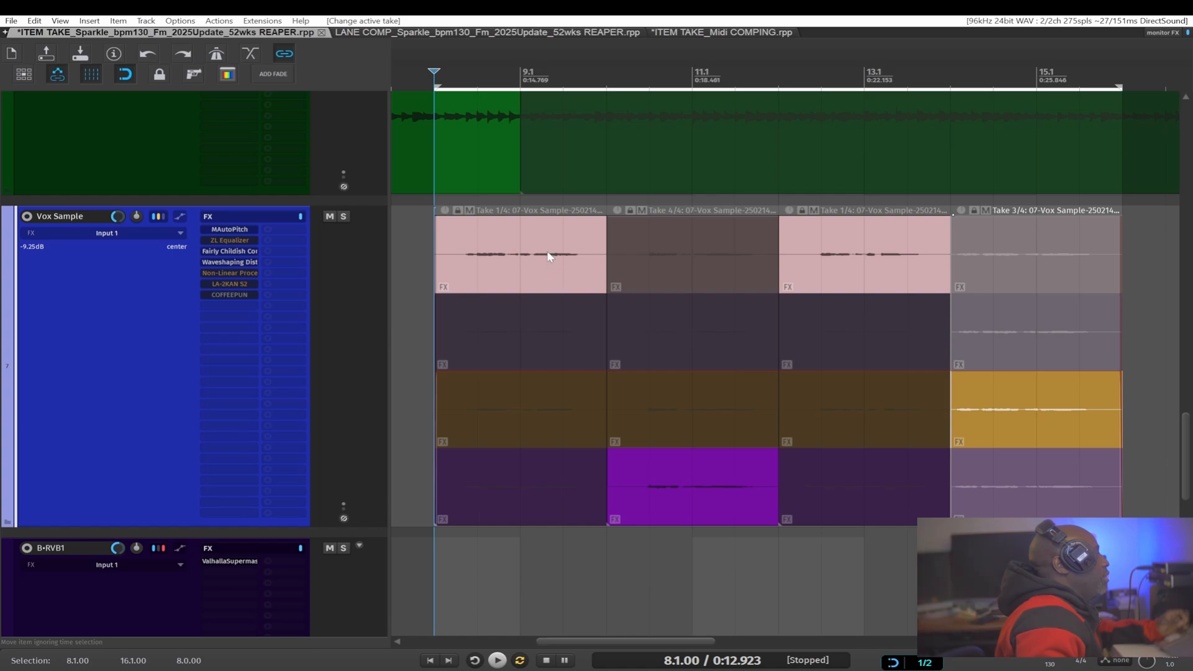
Marquee-select all four Vox Sample sections and save their active takes as a new comp named Comp 1
left_click_drag(546, 244, 1096, 517)
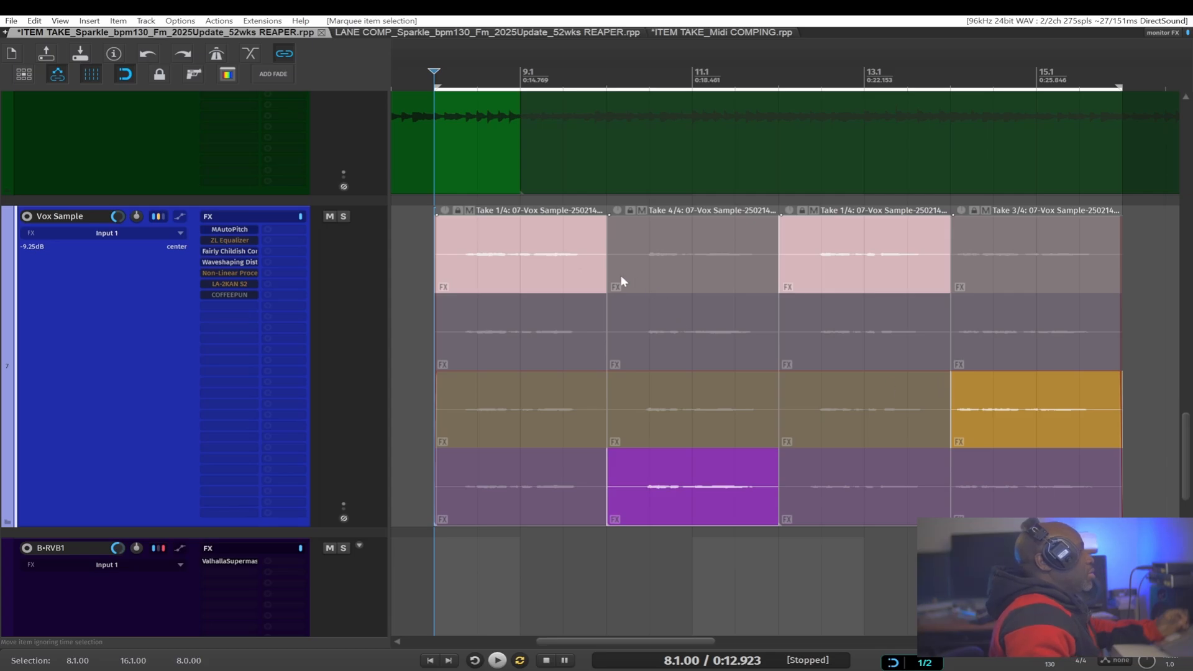
right_click(914, 381)
mouse_move(681, 204)
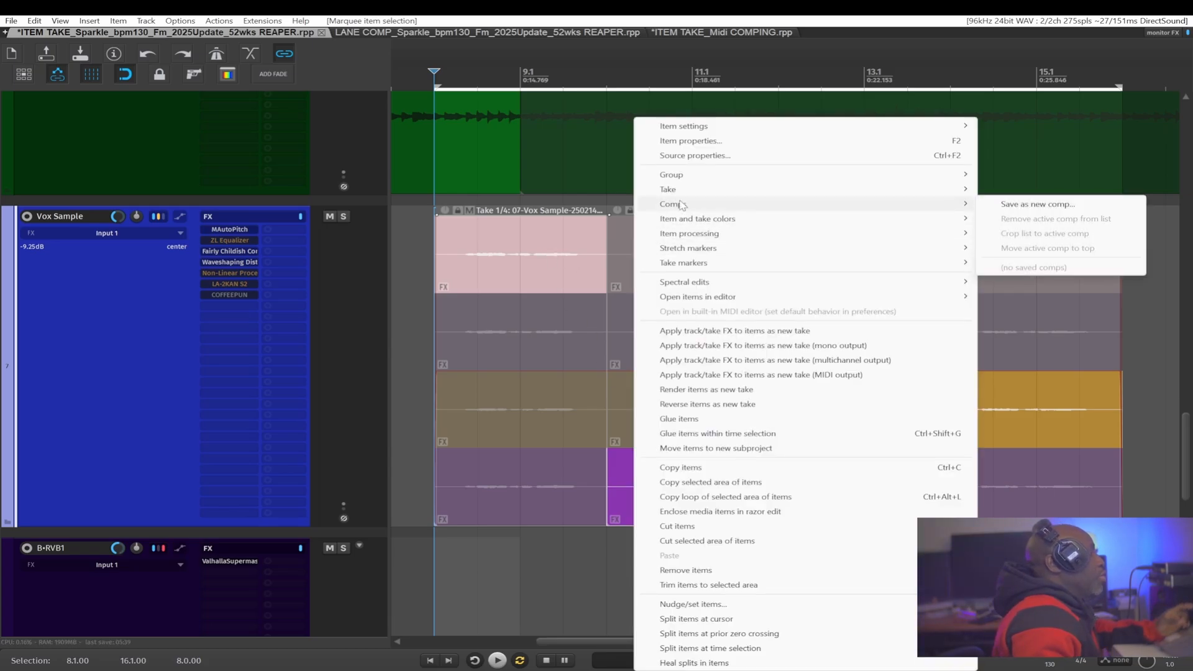
left_click(1046, 205)
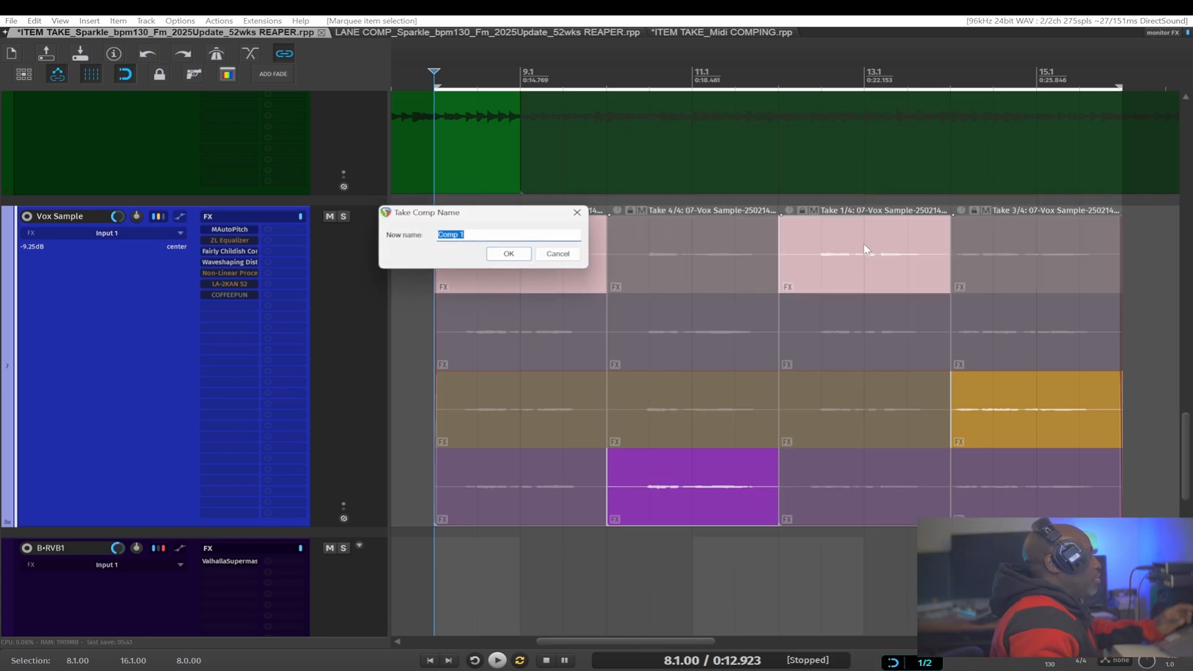
left_click(520, 256)
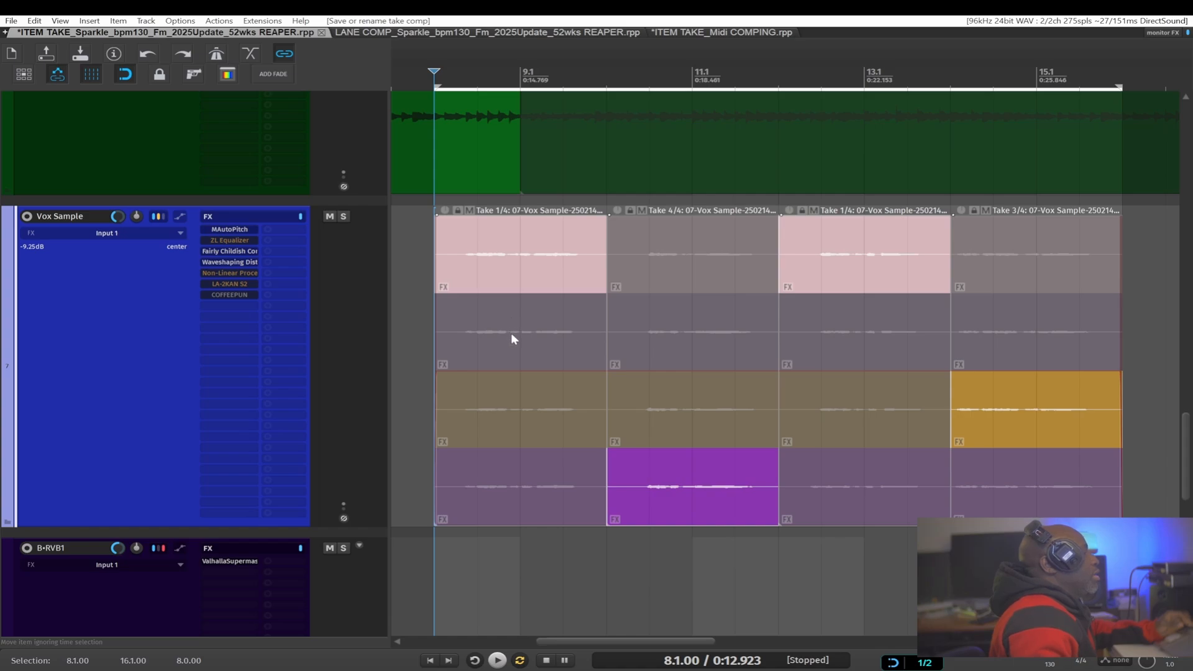
Activate take 3 in the first Vox Sample section and take 1 in each of the other three sections
left_click(513, 410)
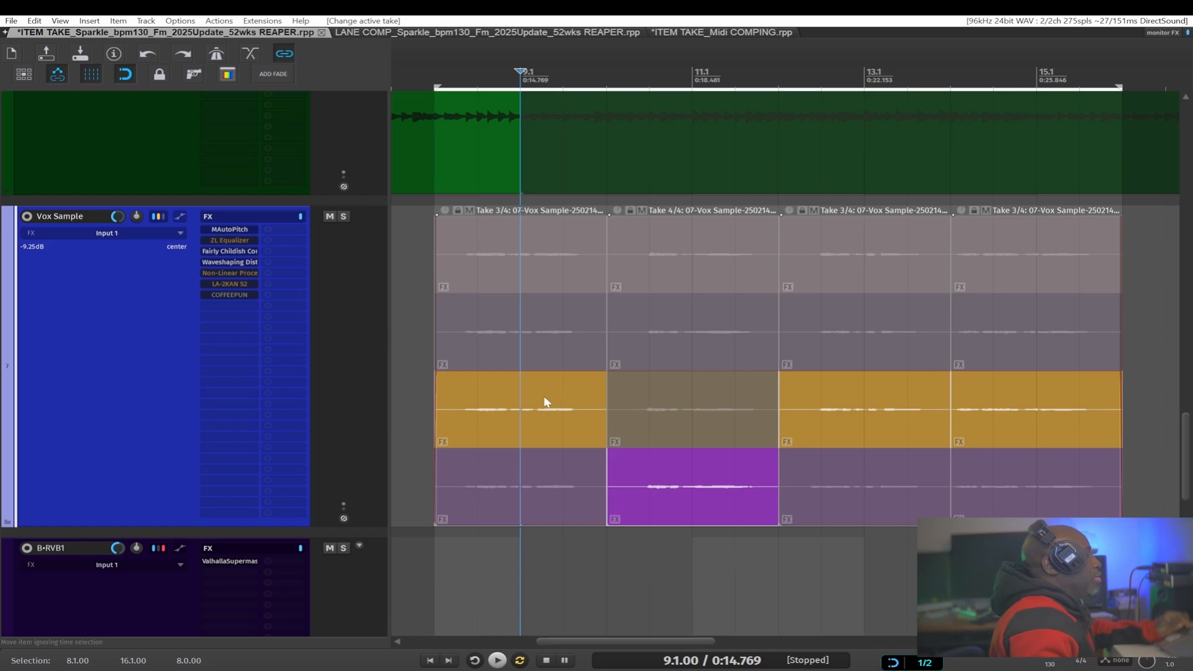
left_click(559, 407)
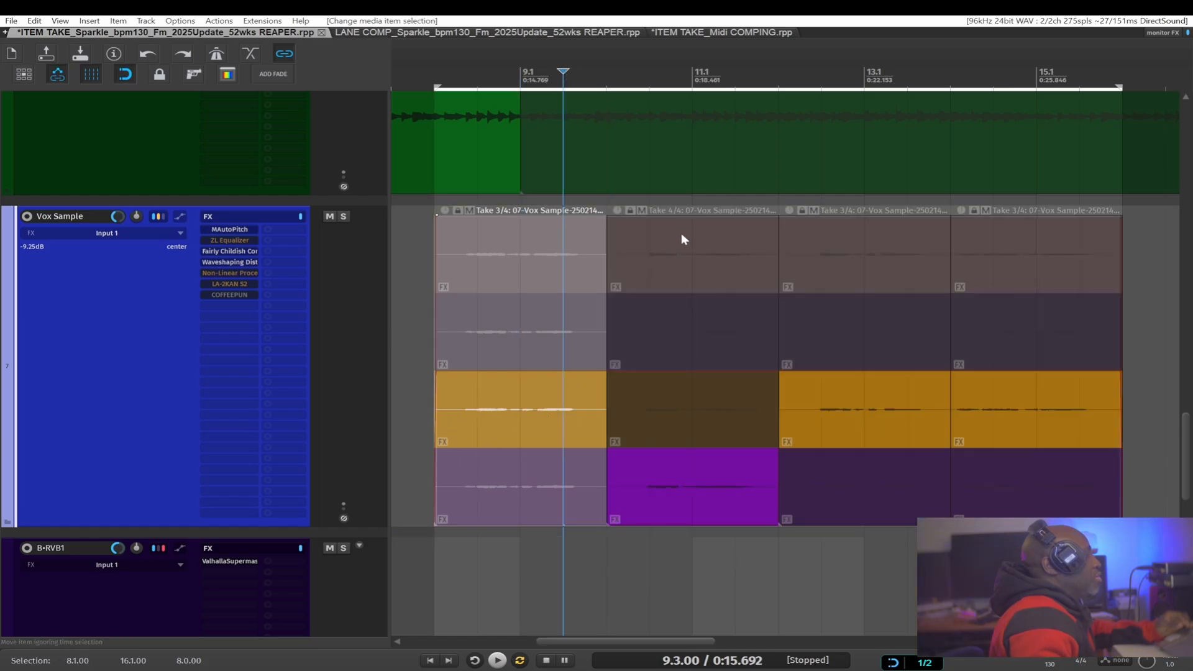
left_click(717, 244)
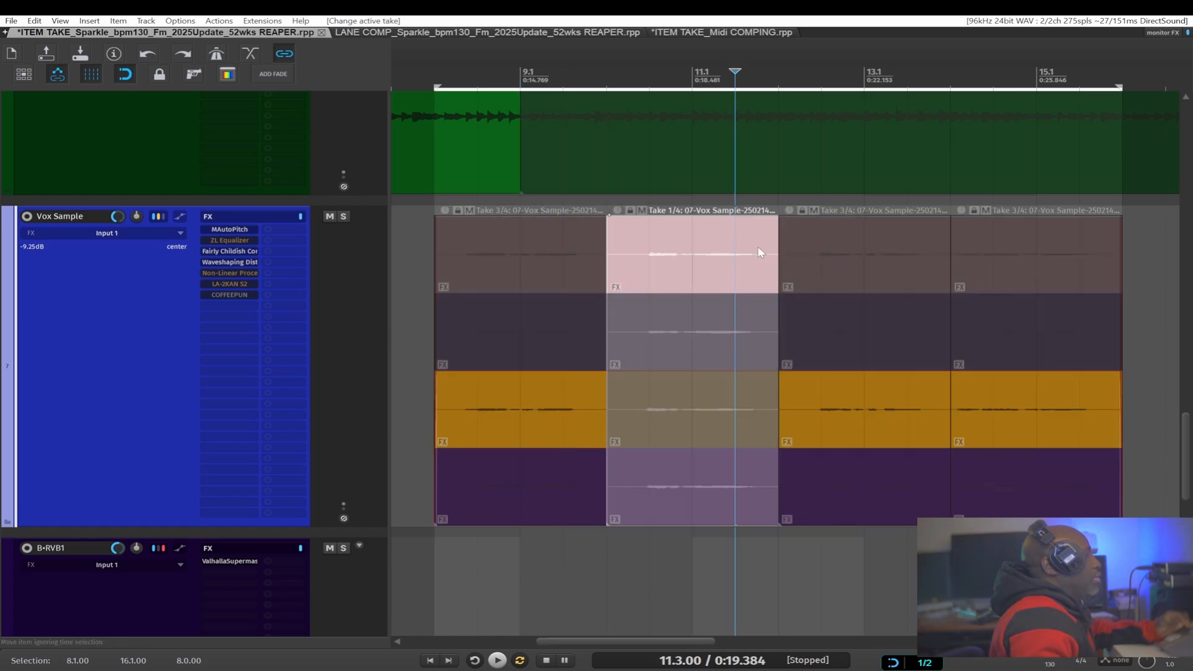
left_click(823, 247)
left_click(1021, 254)
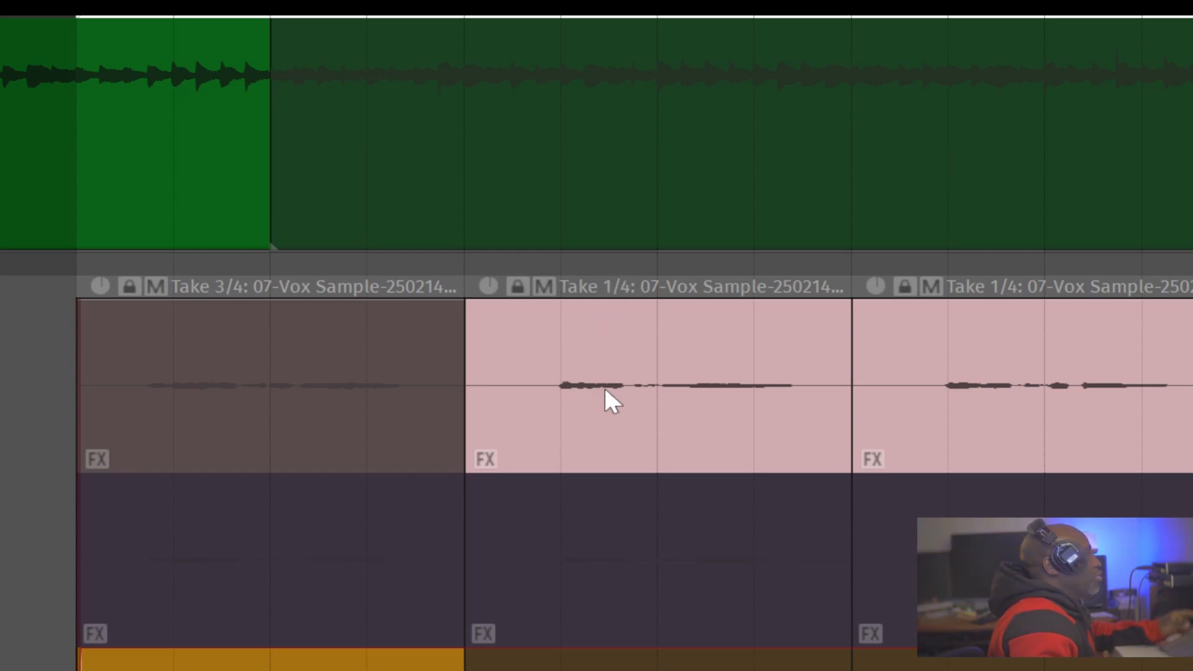
Switch the second Vox Sample section through takes 2, 3 and 4, and back to take 1
left_click(629, 591)
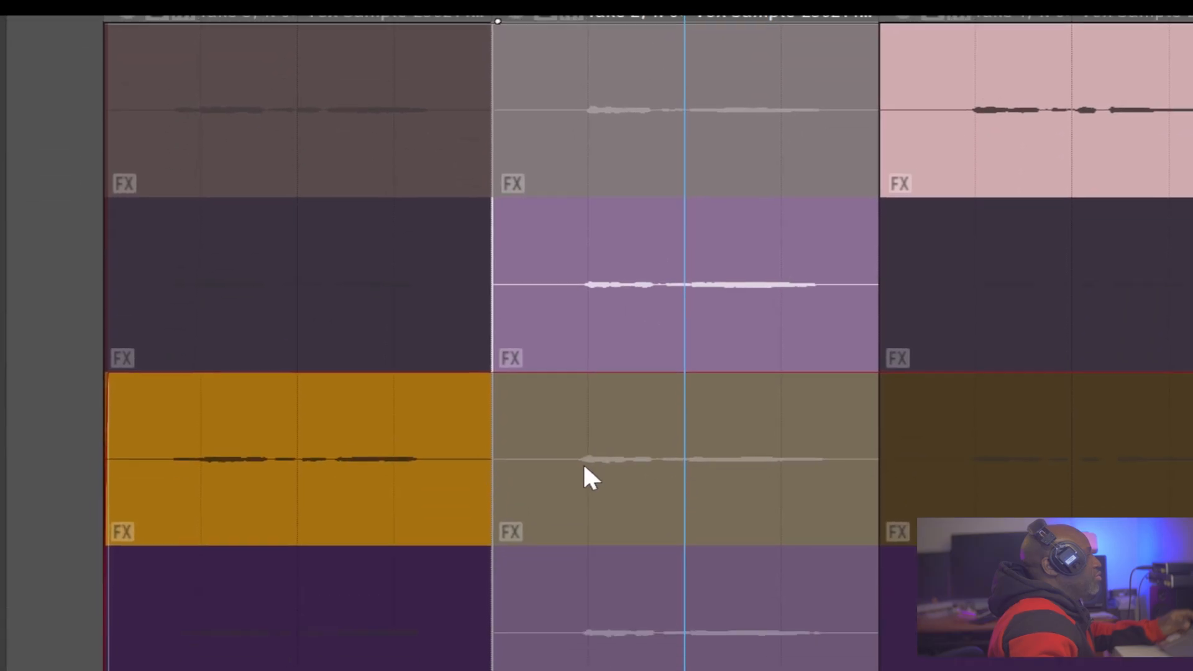
left_click(593, 339)
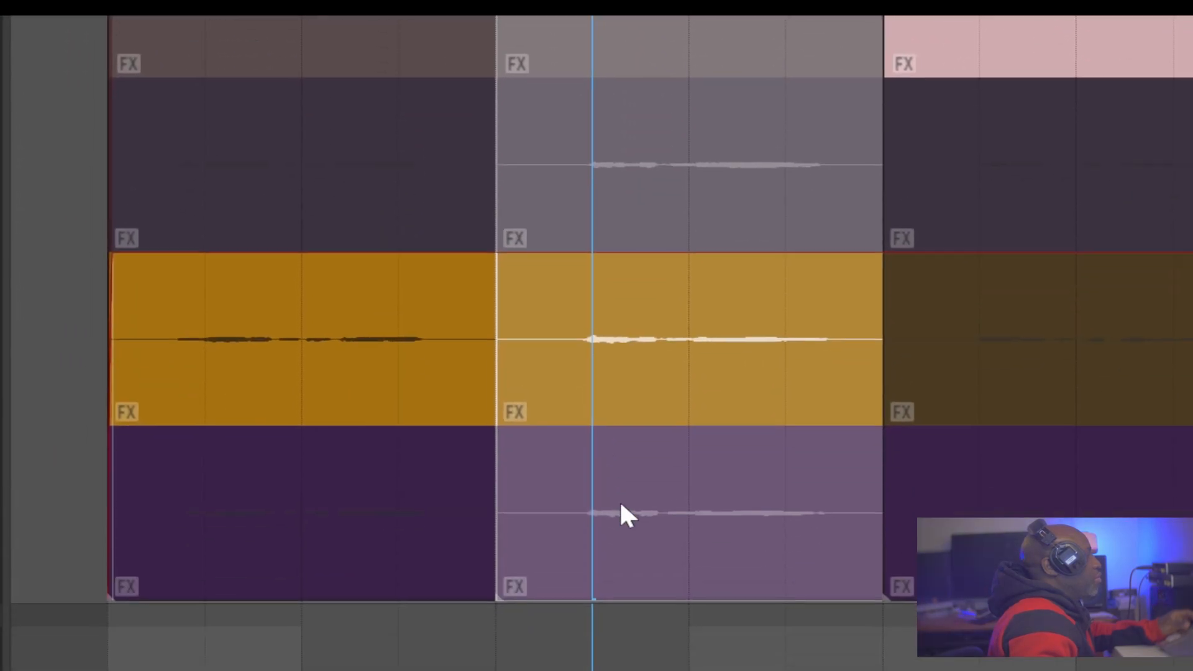
left_click(621, 502)
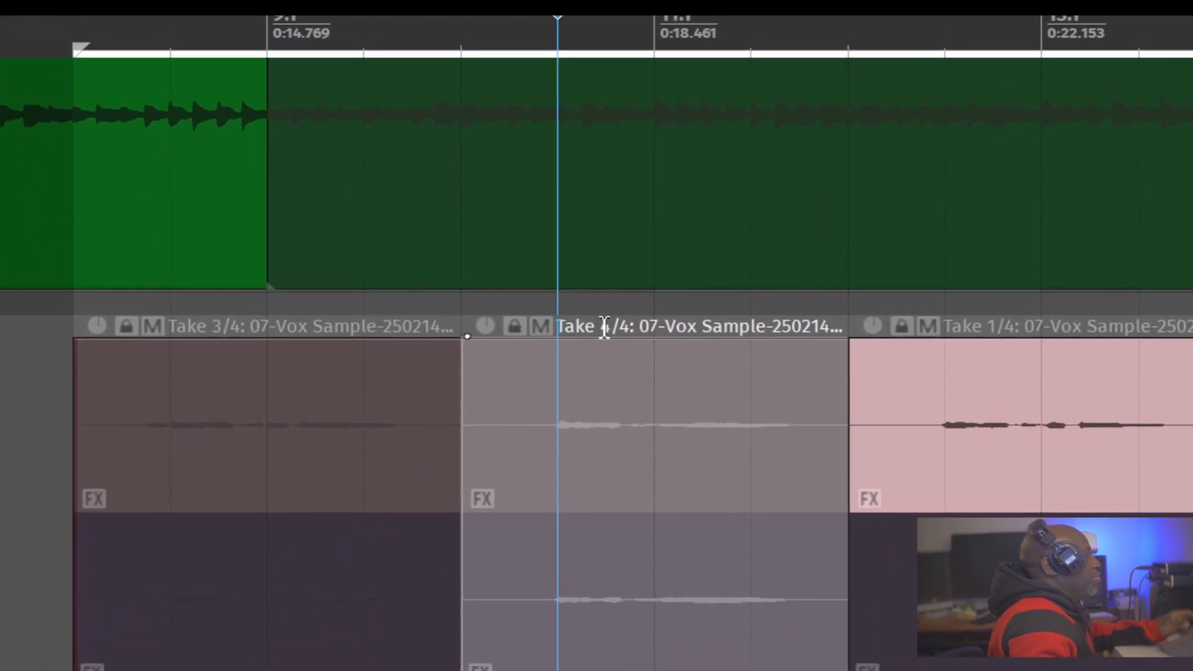
left_click(603, 419)
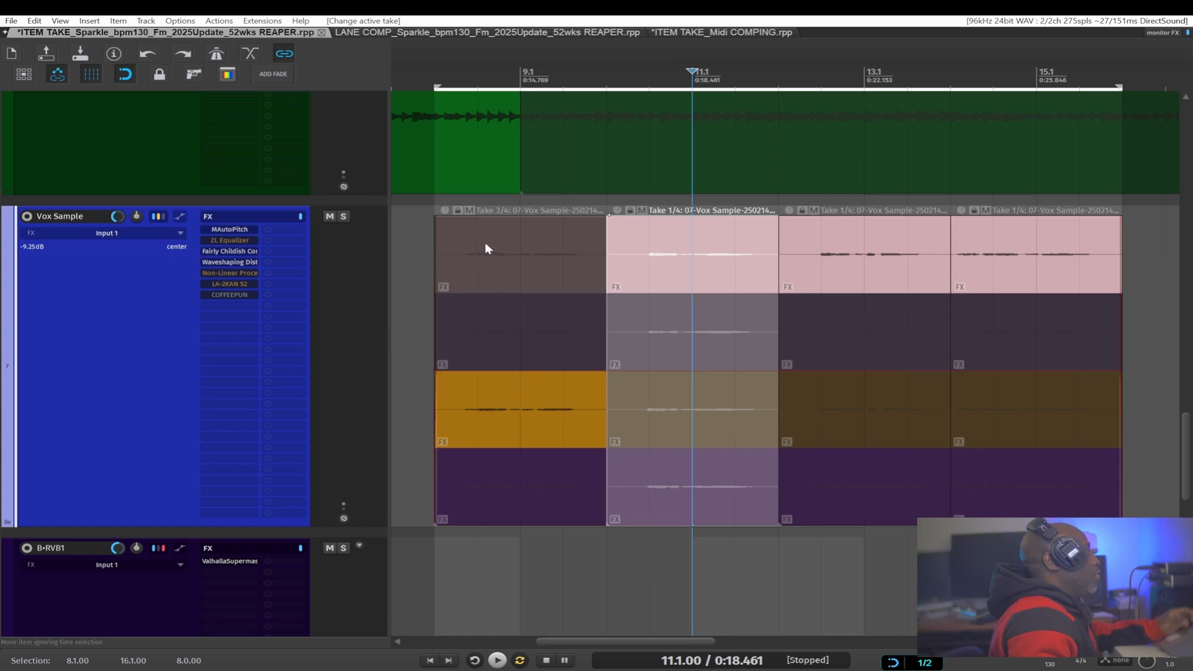
Marquee-select all four Vox Sample sections and save this take combination as a new comp named Comp 2
left_click_drag(485, 242, 1031, 493)
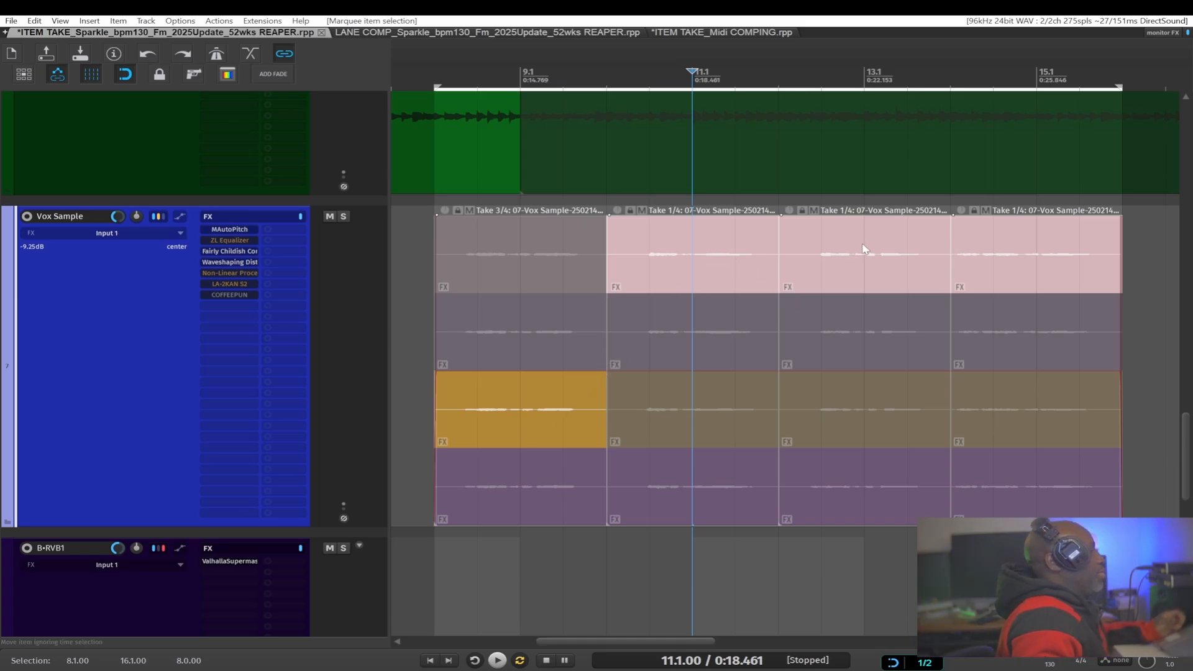
right_click(704, 246)
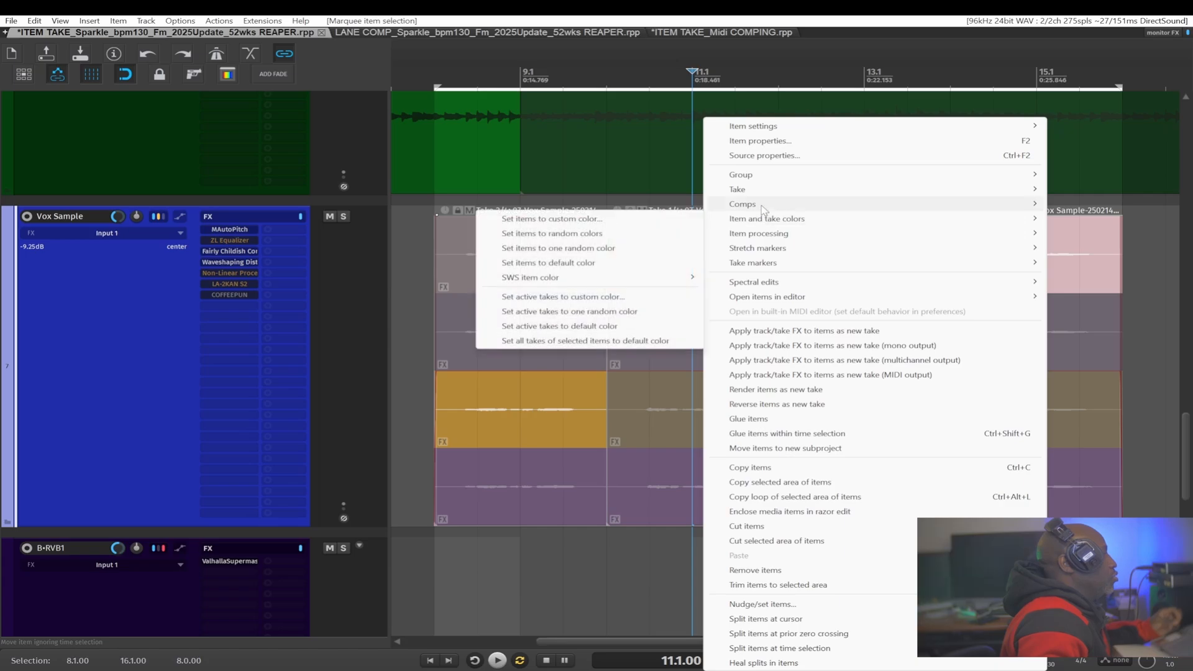
mouse_move(763, 209)
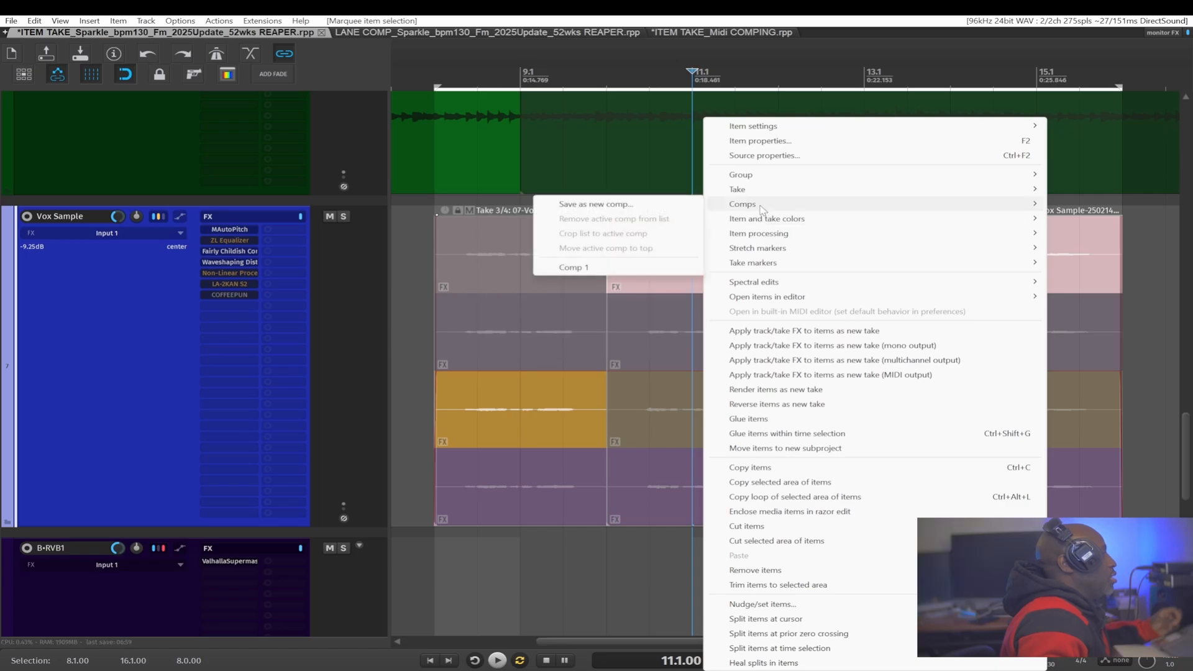
left_click(597, 204)
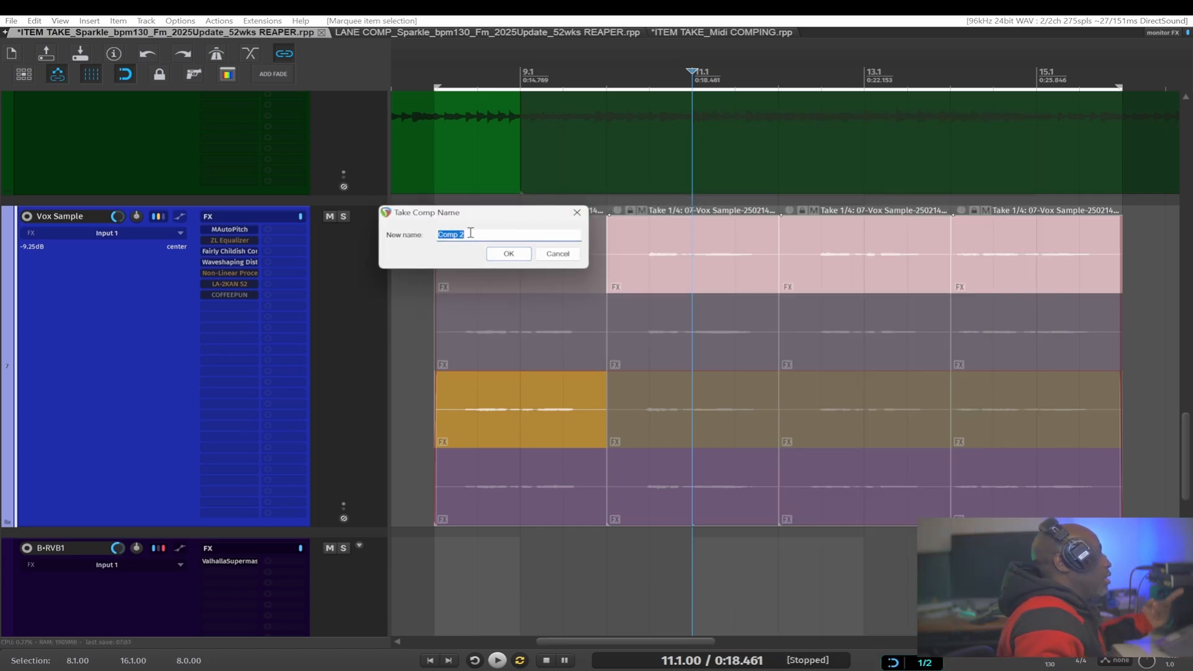
left_click(511, 255)
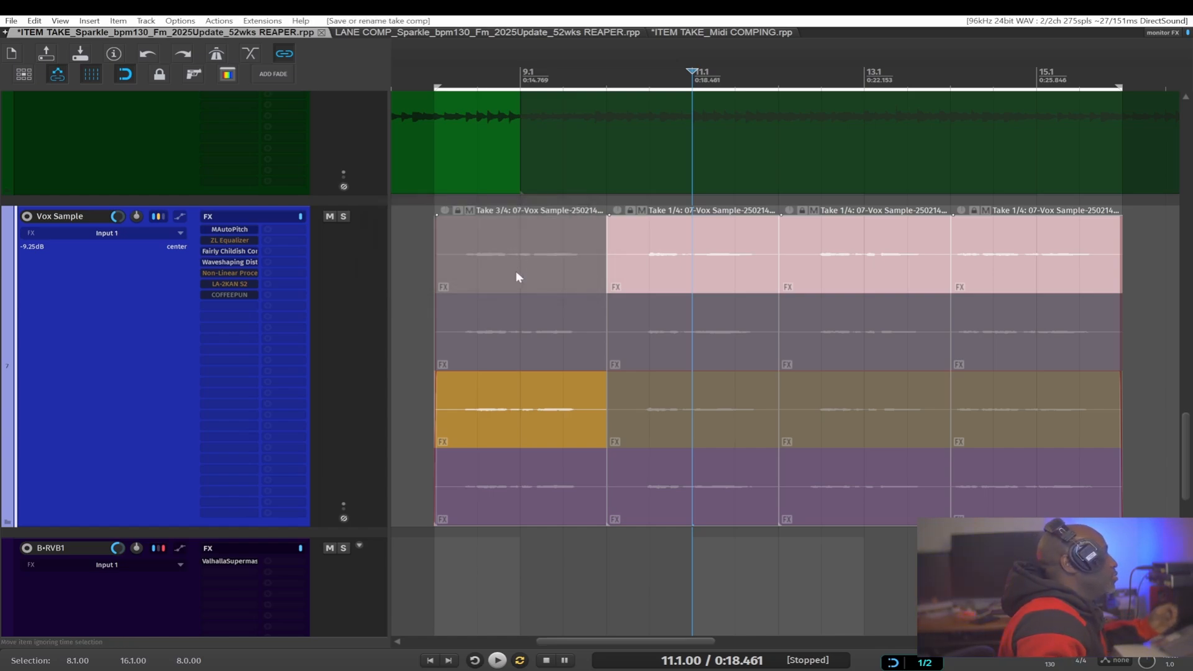
Activate take 2 in the first two Vox Sample sections, take 3 in the third and take 1 in the fourth
left_click(584, 291)
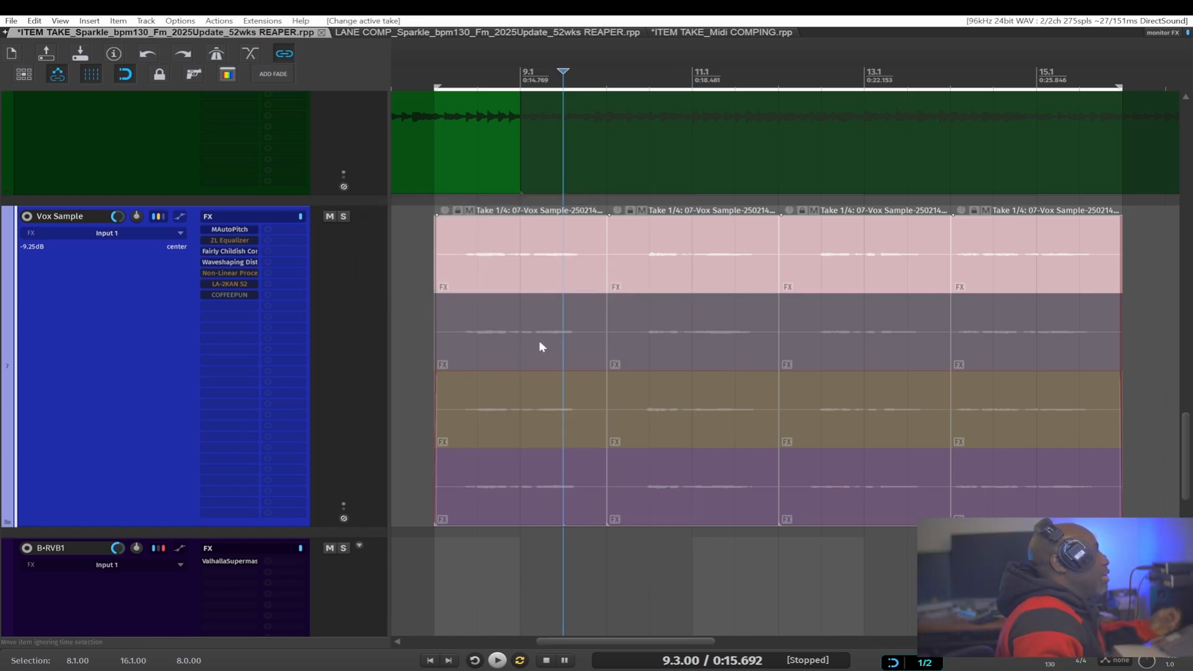
left_click(539, 340)
left_click(646, 426)
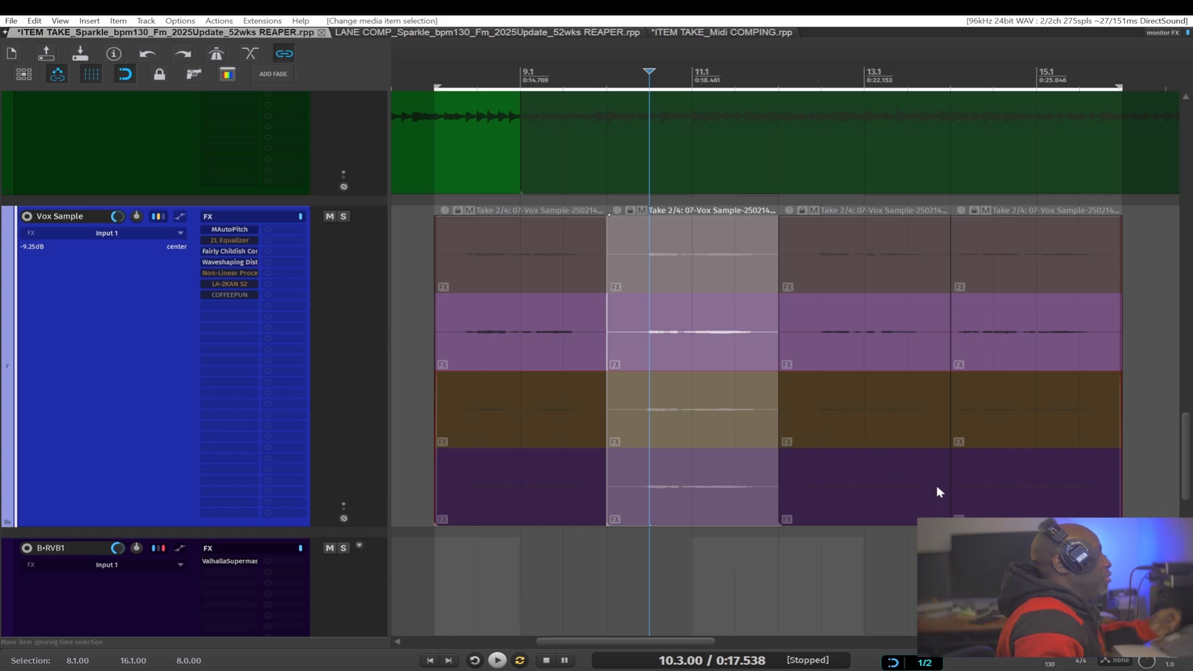
left_click(823, 409)
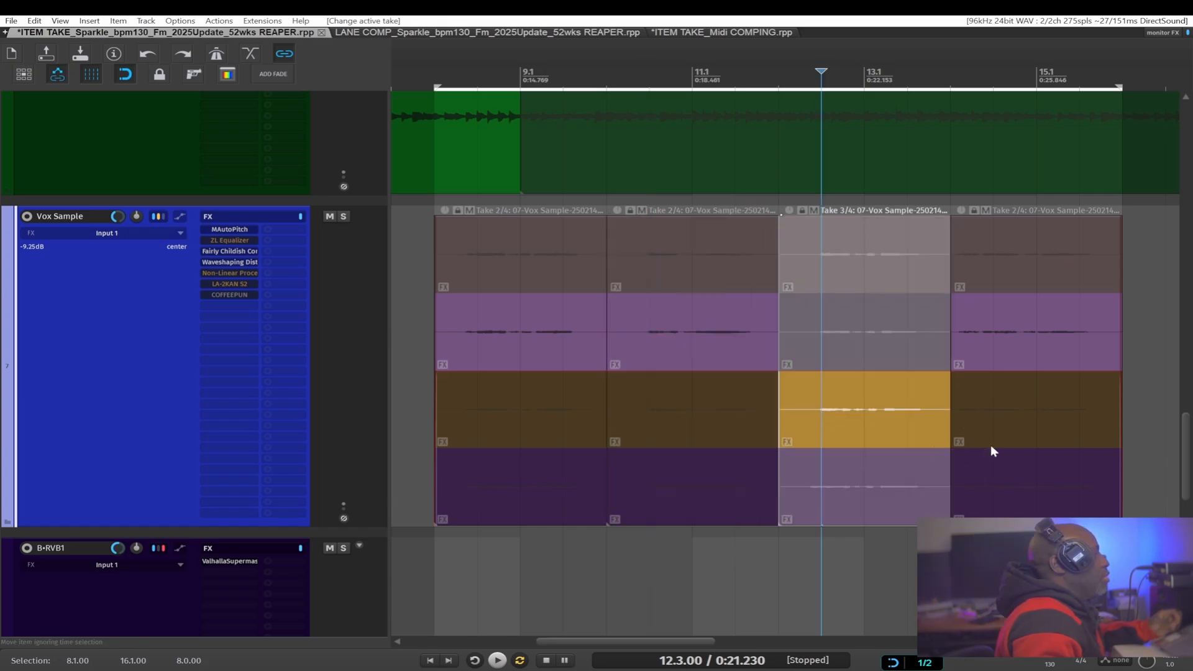
left_click(1037, 411)
left_click(1048, 275)
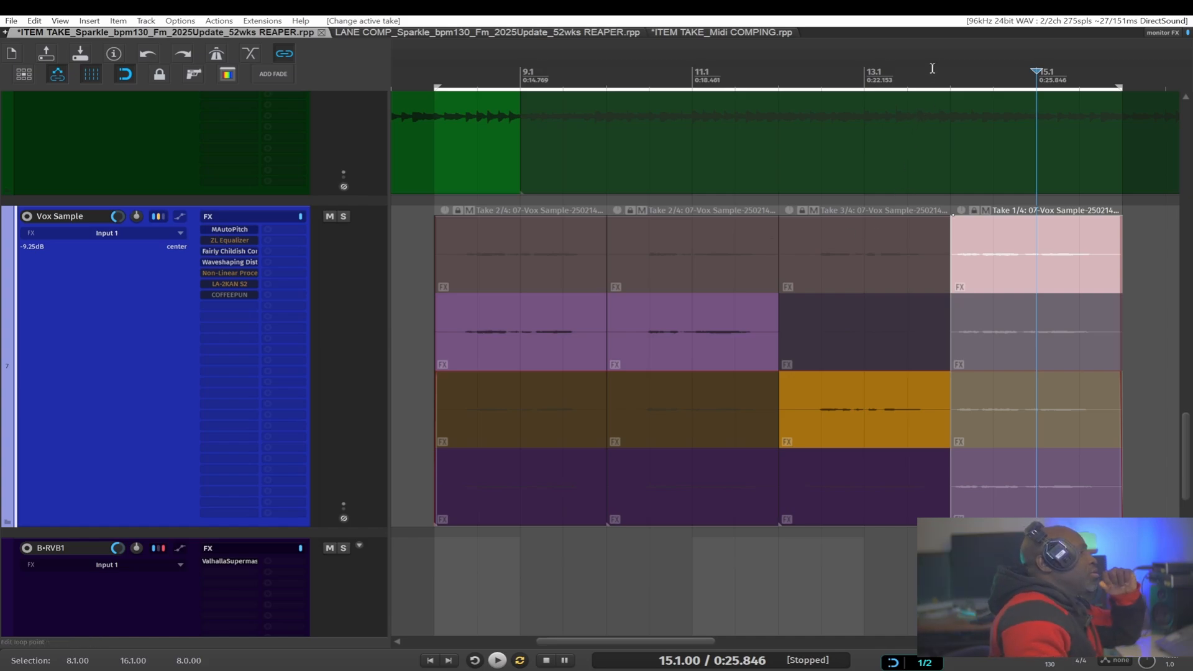
Switch the third Vox Sample section to take 2 and back to take 3, leaving take 1 active in the fourth
left_click(564, 322)
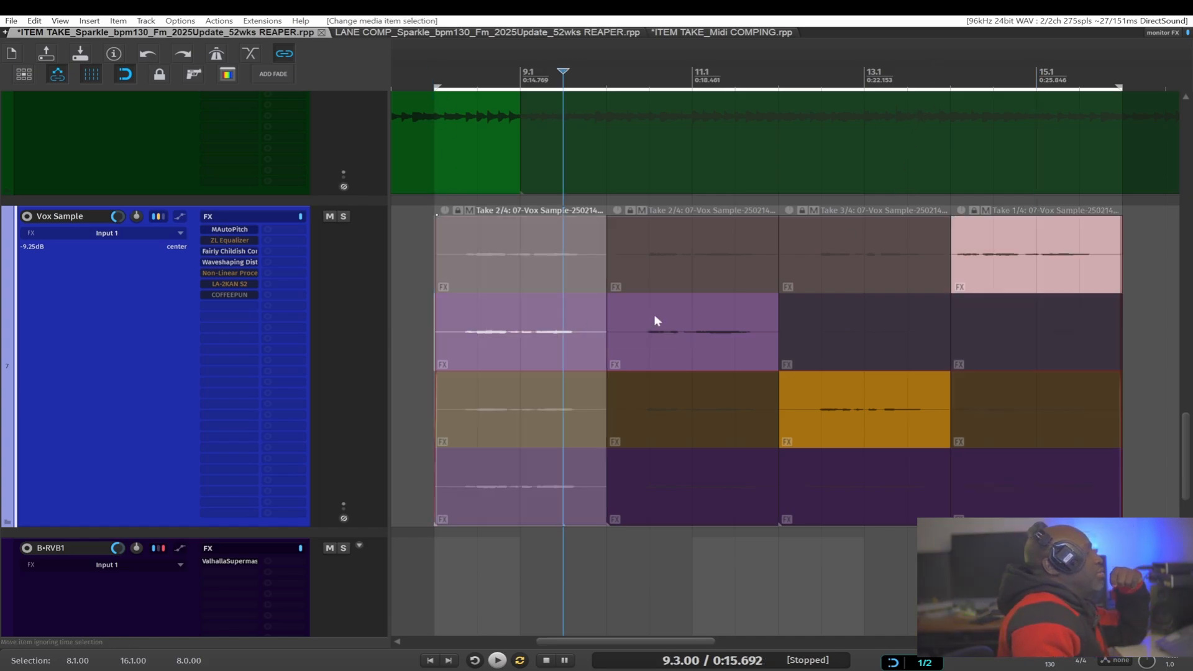
left_click(707, 327)
left_click(808, 333)
left_click(866, 427)
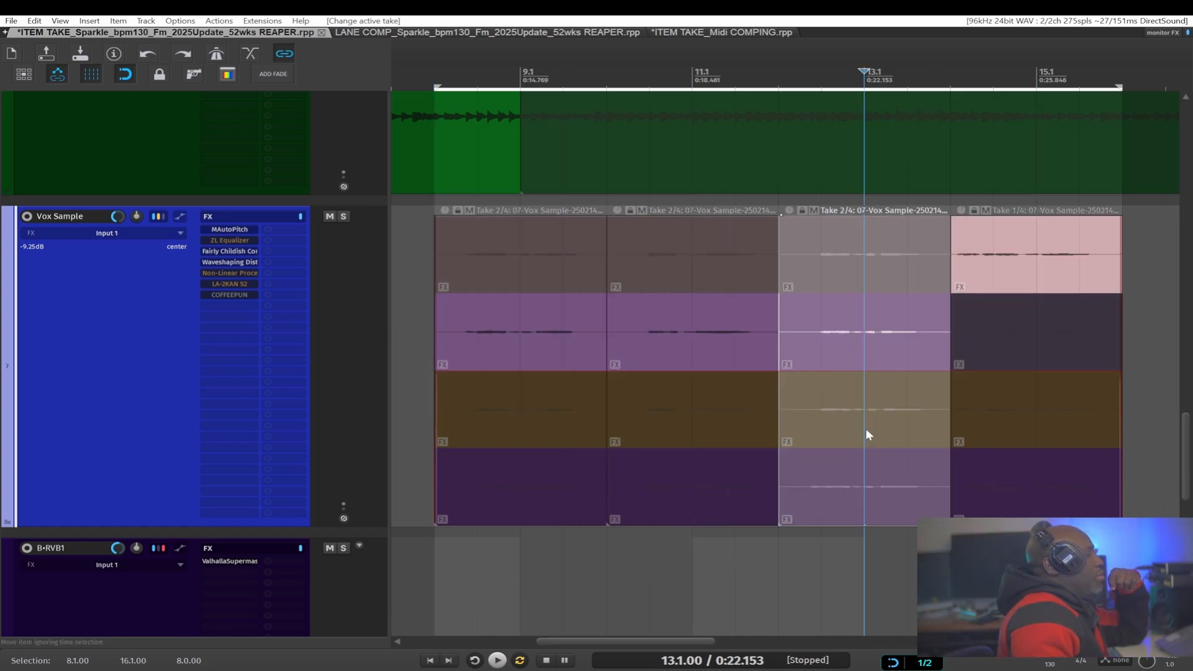
left_click(1019, 256)
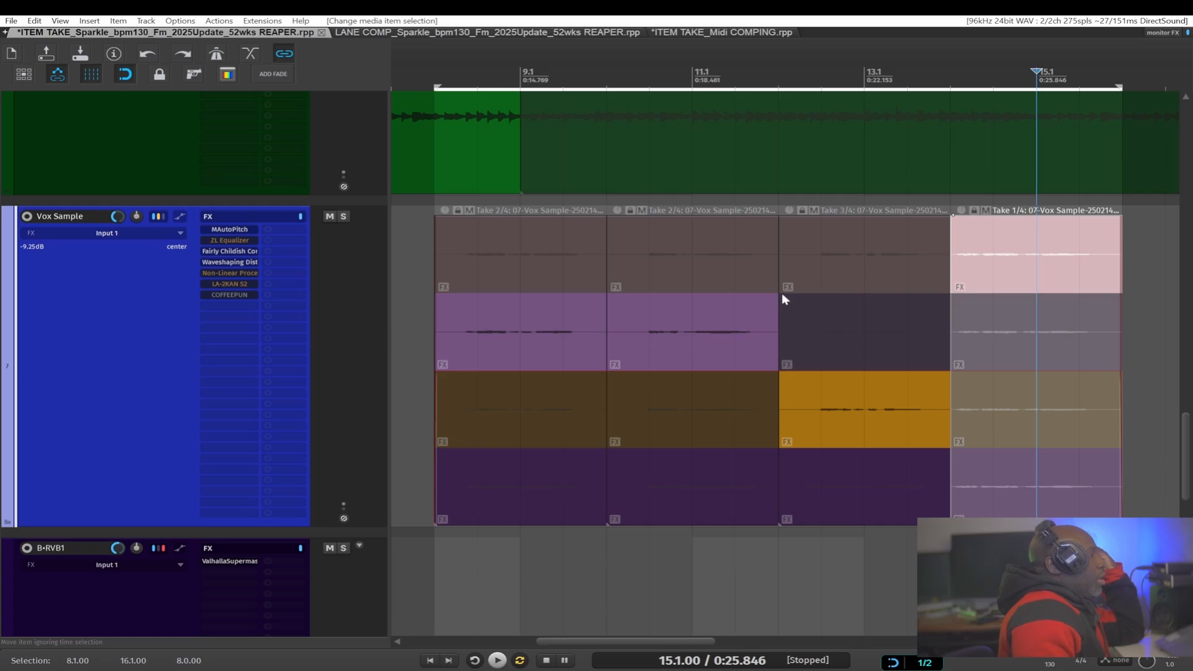
Marquee-select all four Vox Sample sections and activate the saved Comp 1
mouse_move(474, 247)
left_mouse_down()
mouse_move(630, 359)
mouse_move(972, 448)
mouse_move(1039, 477)
left_mouse_up()
right_click(837, 252)
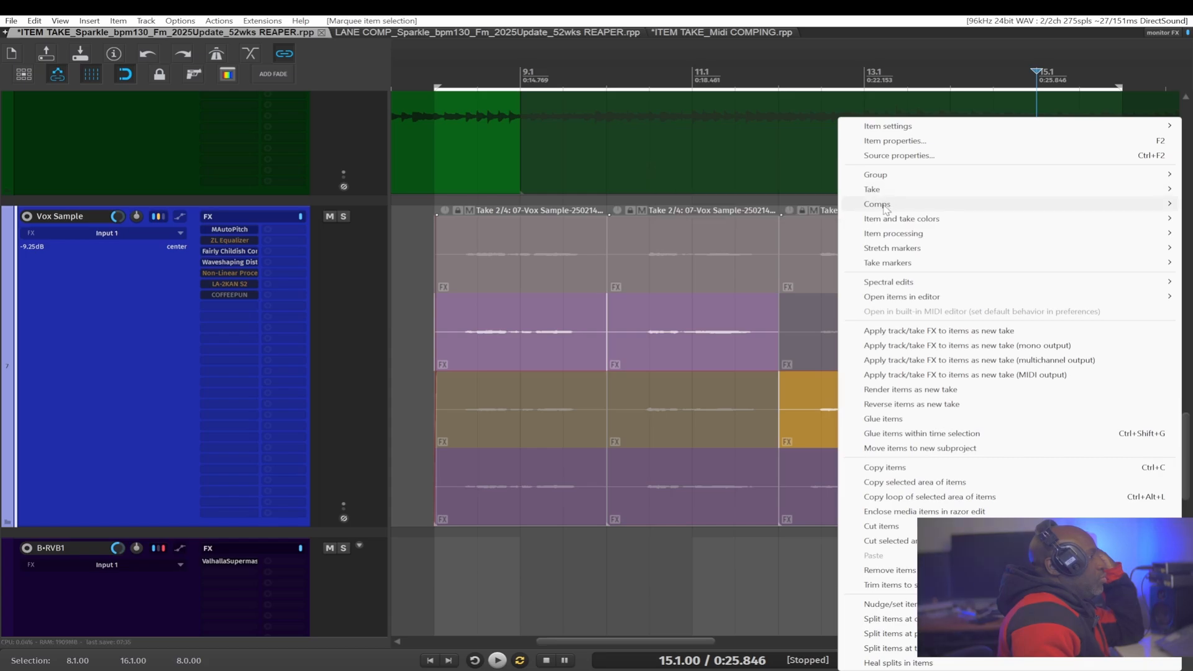
mouse_move(879, 204)
left_click(769, 268)
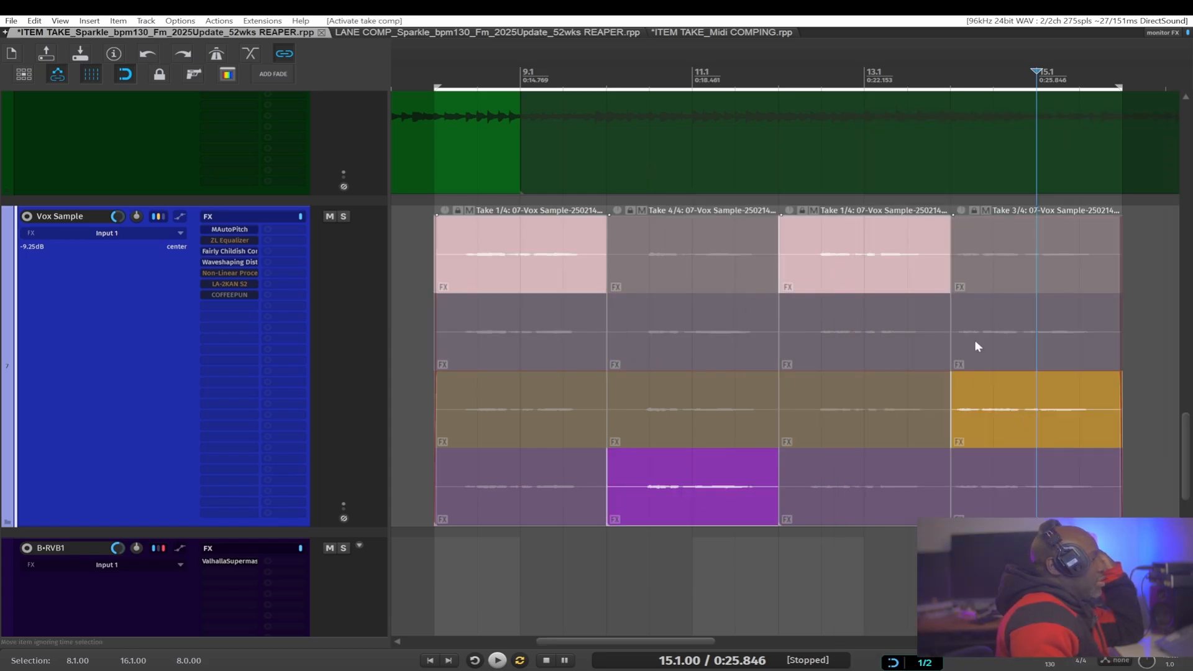
Activate the saved Comp 2 on the selected Vox Sample sections
right_click(706, 339)
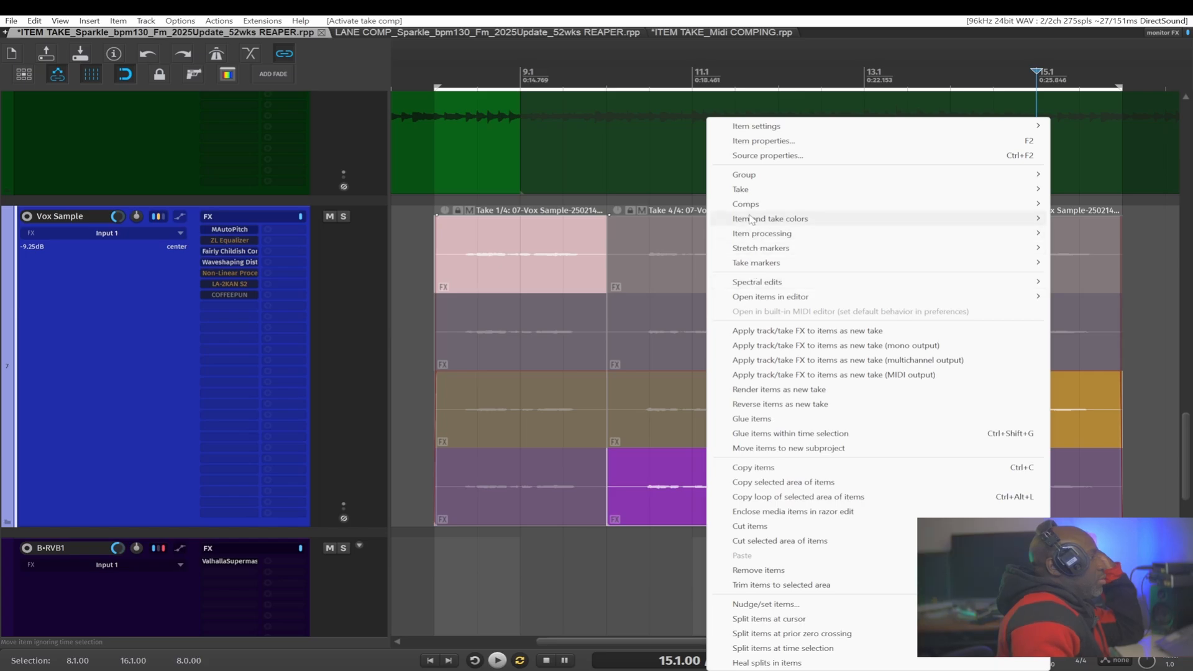
mouse_move(744, 210)
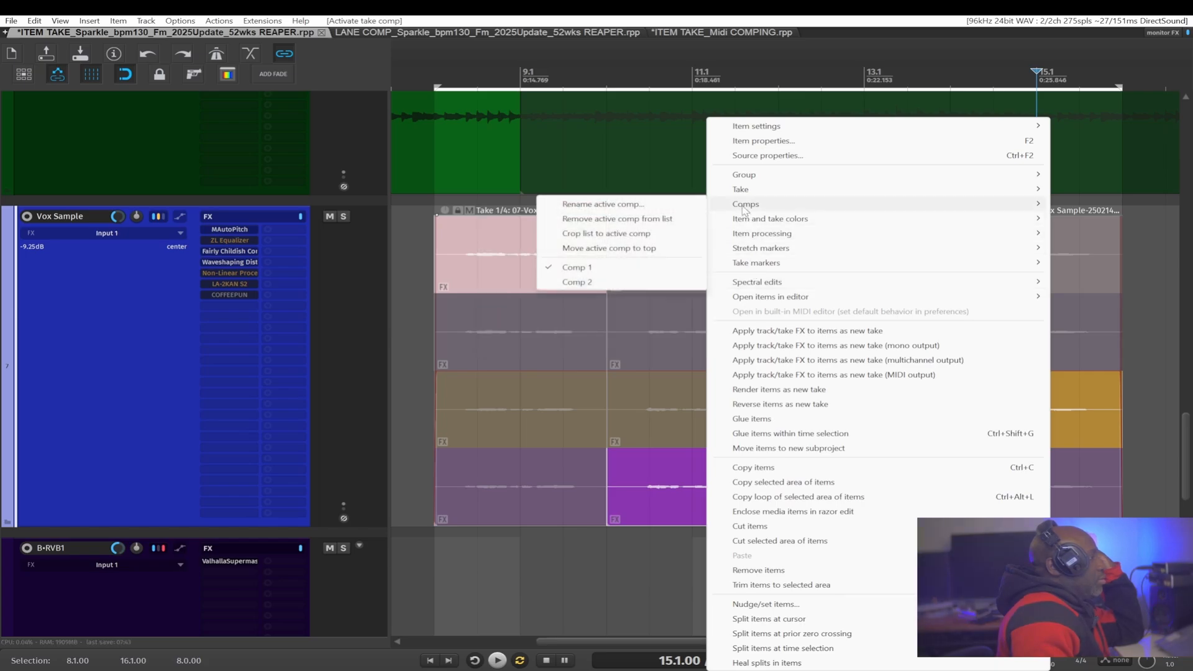
left_click(578, 282)
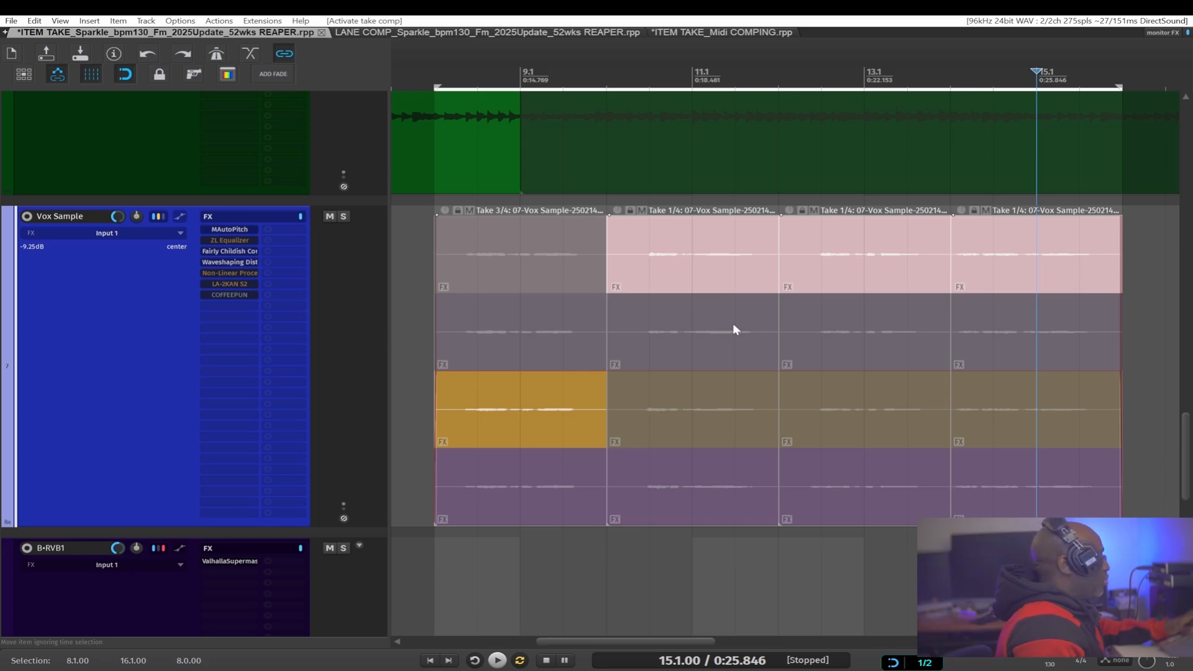
Activate take 1 in the first Vox Sample section in place of take 3
left_click(452, 404)
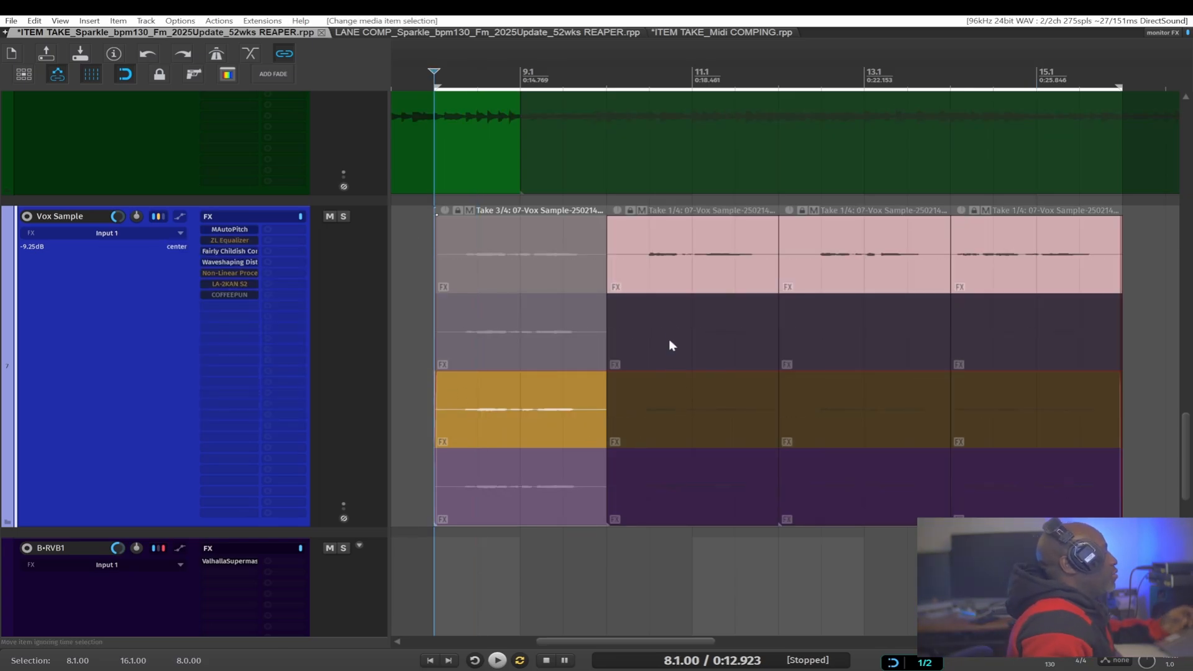
left_click(646, 254)
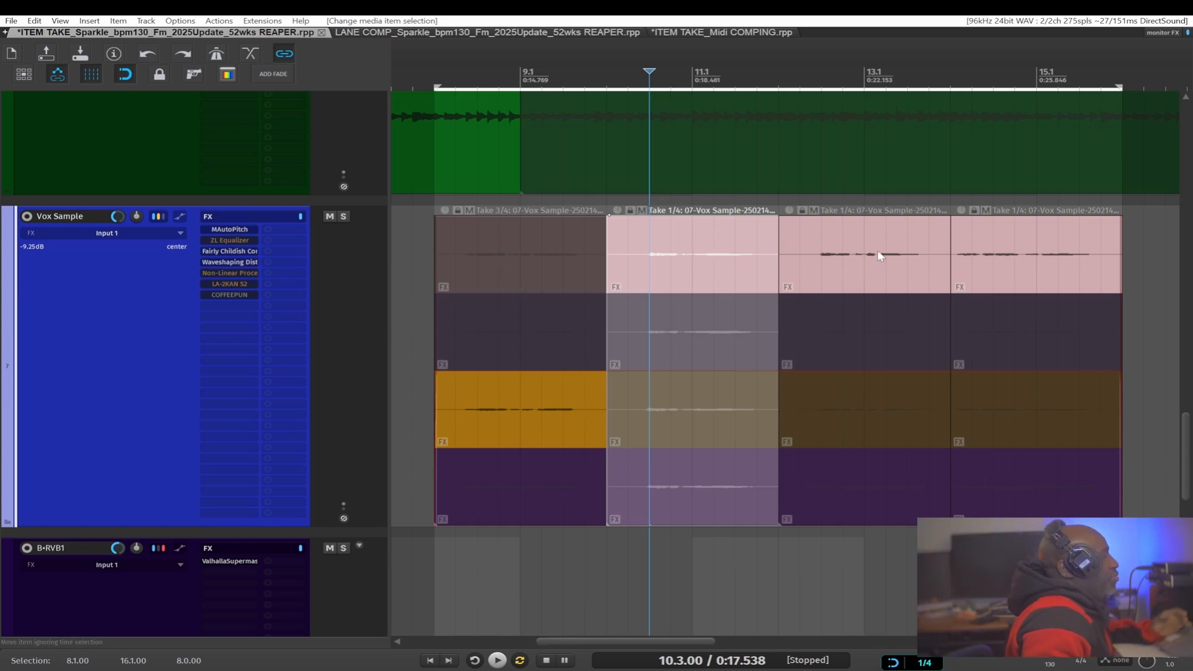
left_click(460, 230)
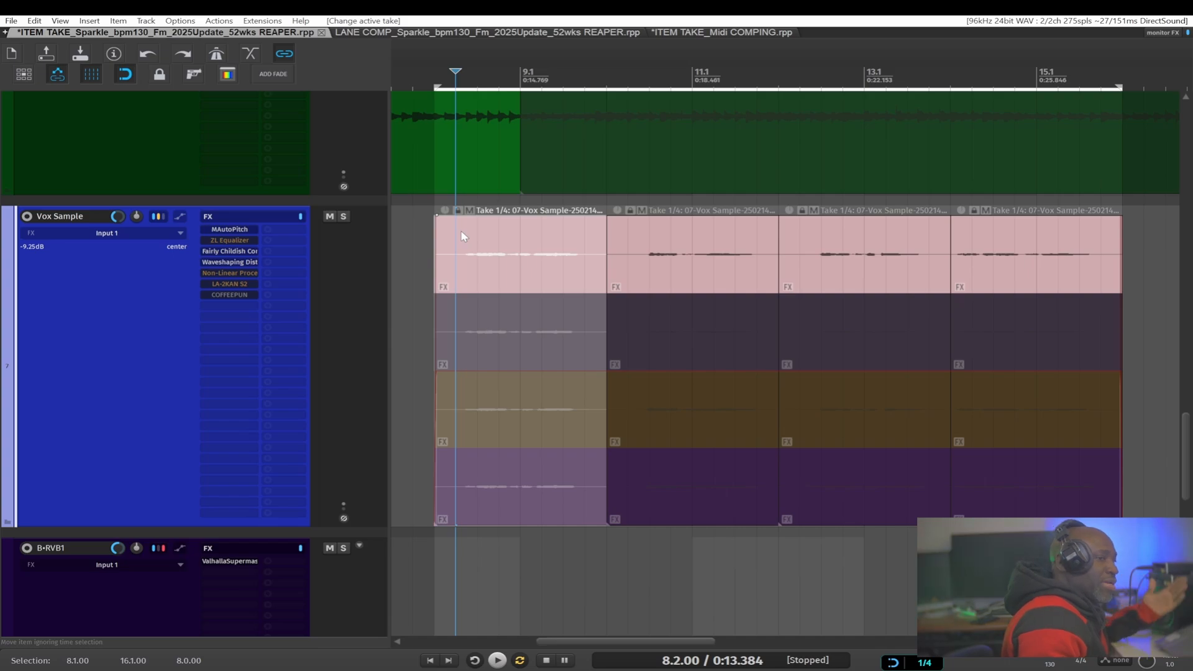
left_click(459, 251)
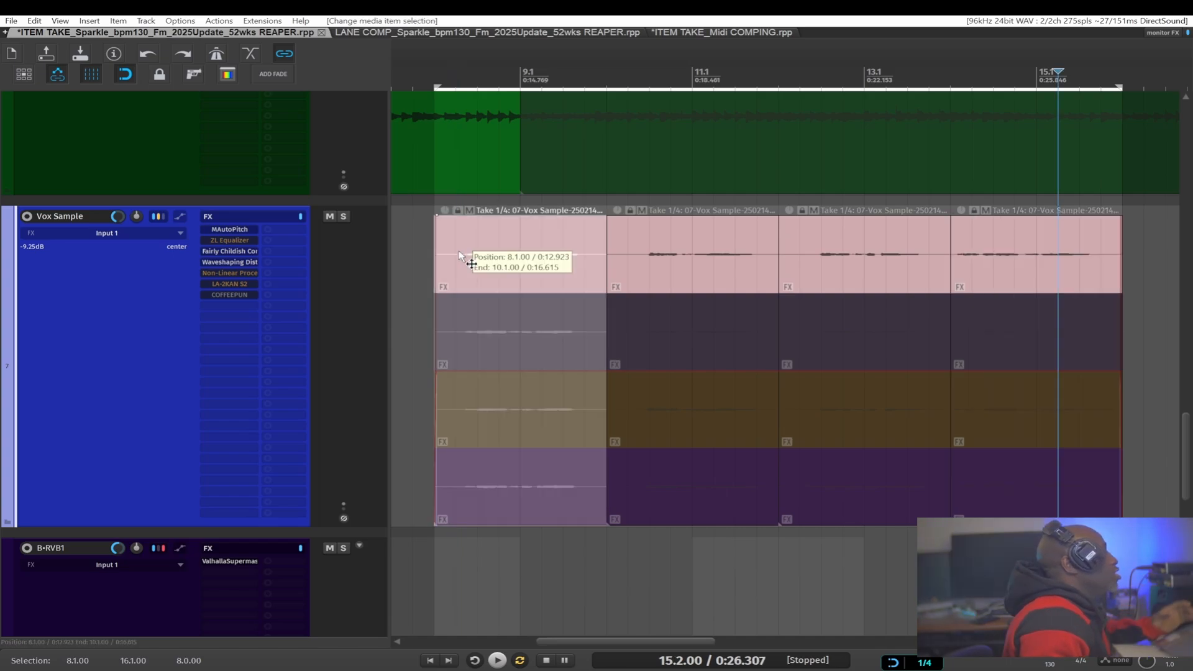
left_click(650, 248)
left_click(842, 248)
left_click(1021, 246)
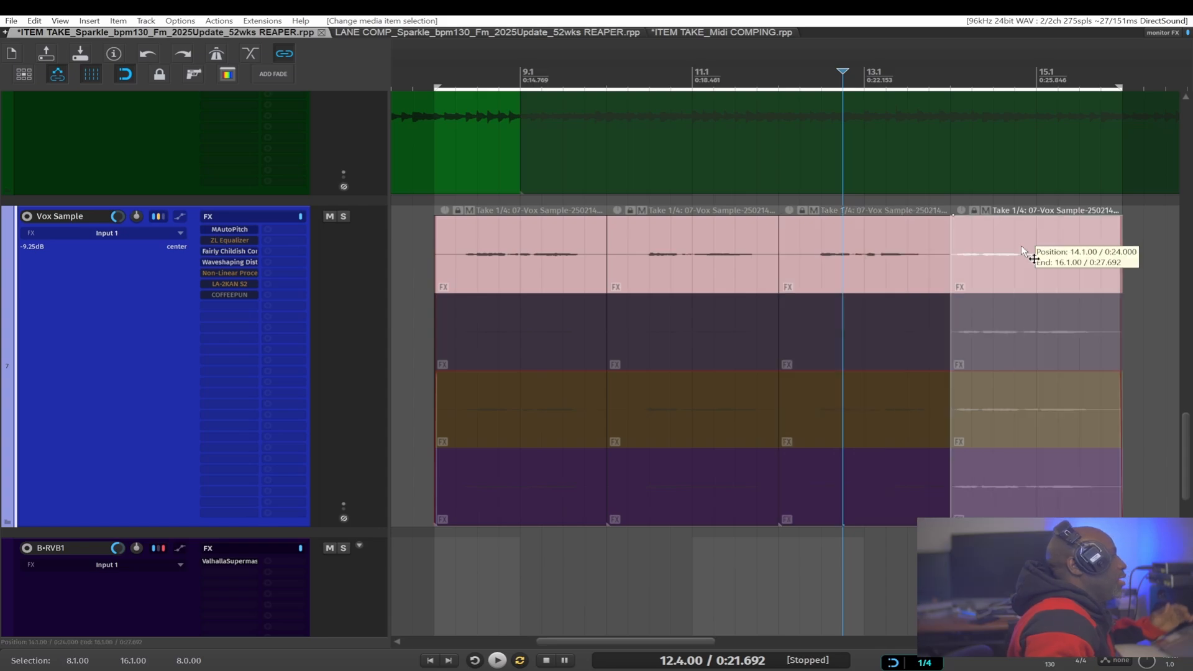
left_click(471, 237)
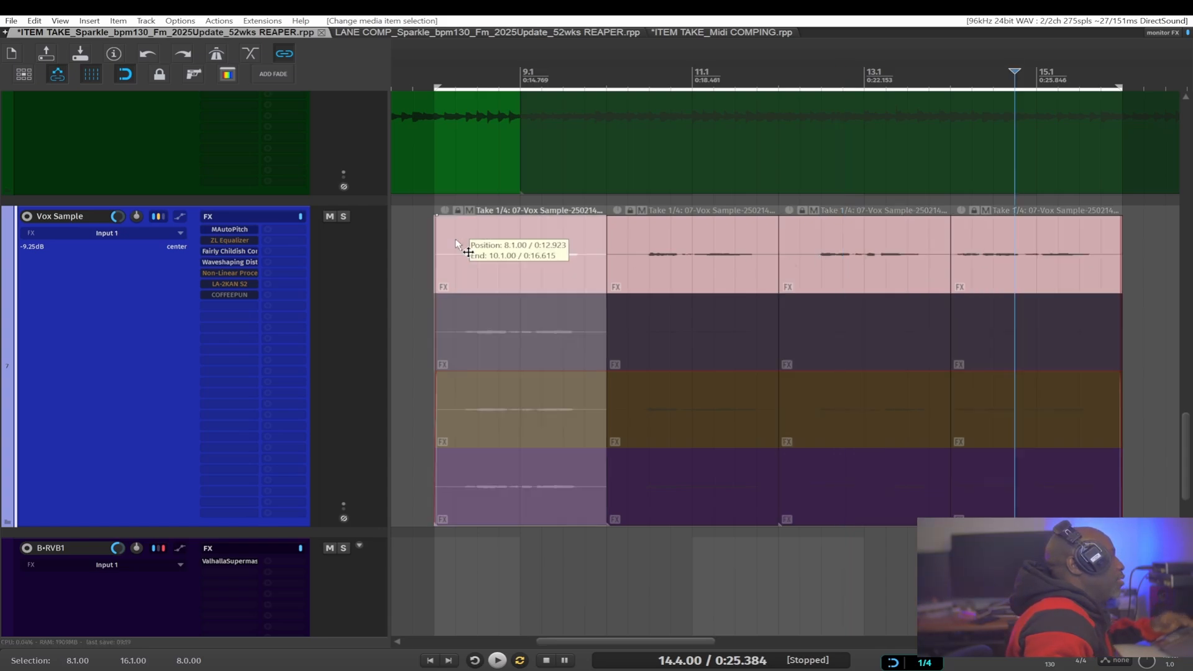
left_click(640, 246)
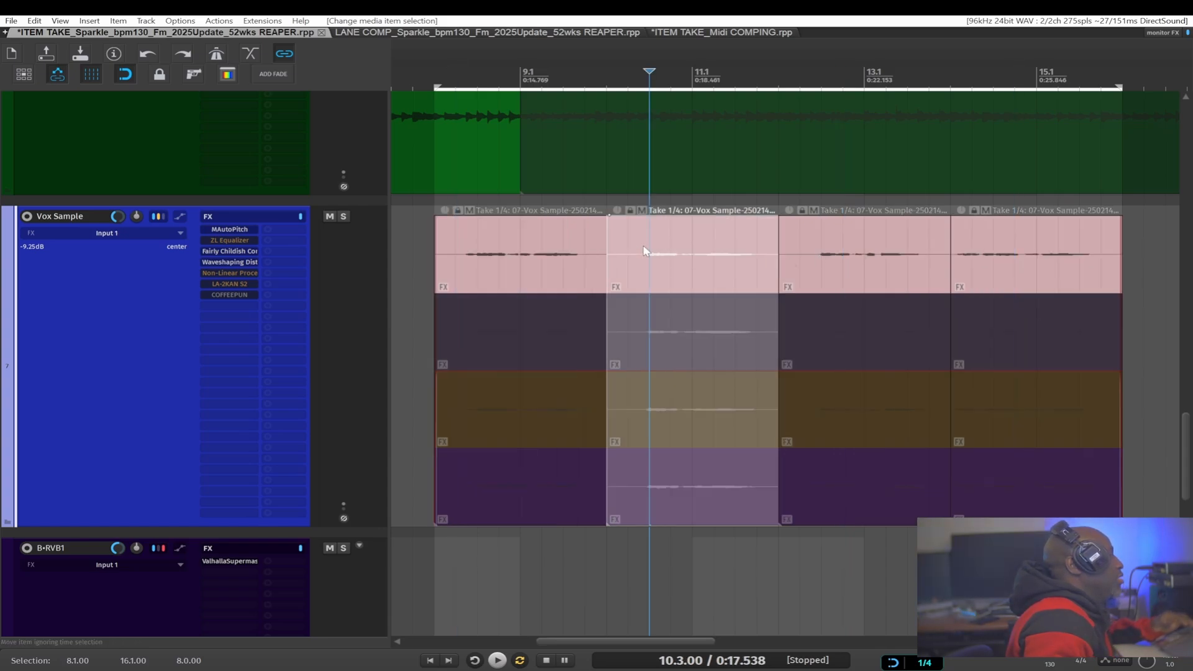
Set the grid to 1/16 and add a one-star take marker near the start of take 1 in the first Vox Sample section
left_click(452, 252)
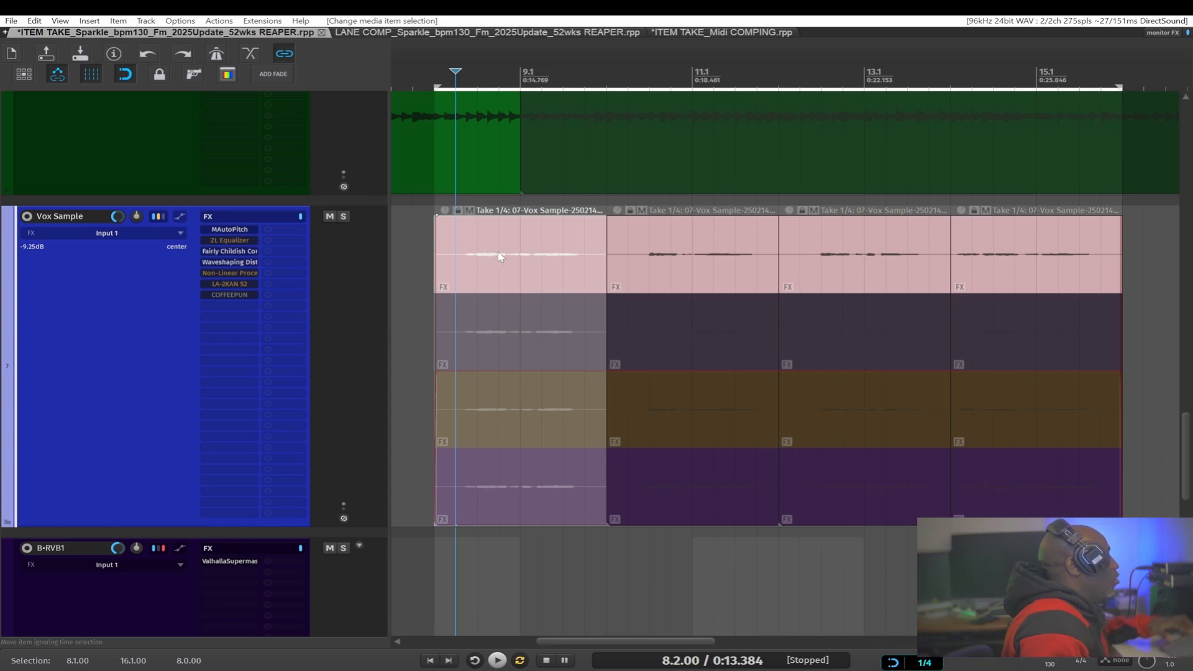
key("6")
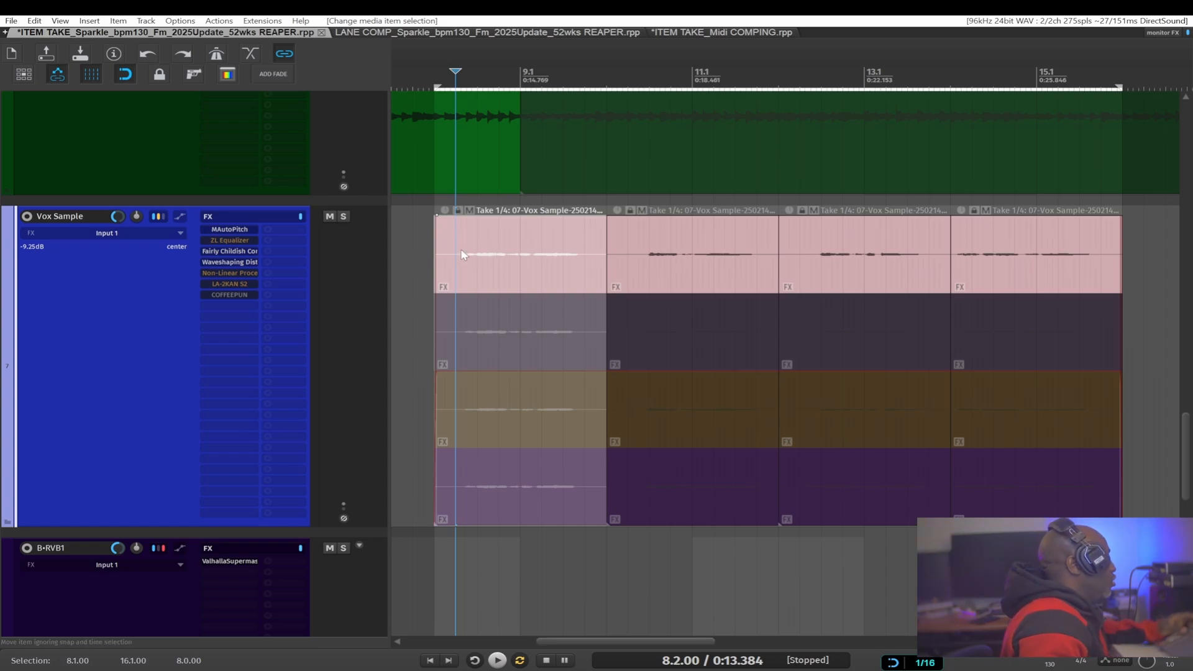
key("shift+m")
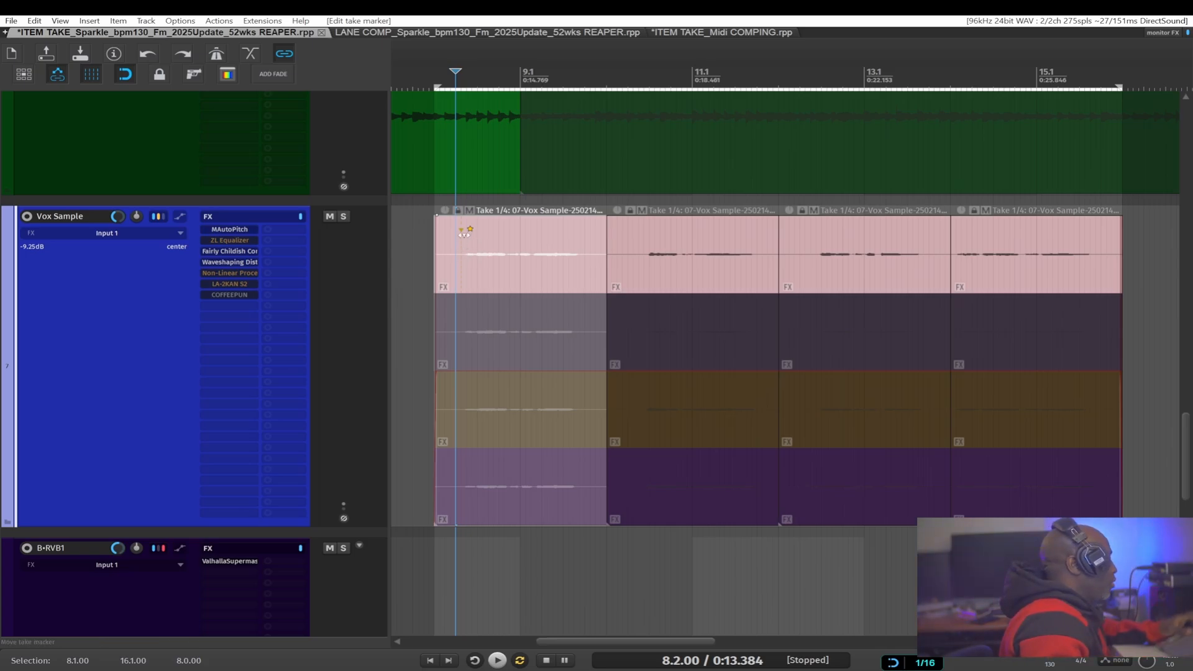
scroll(462, 230, "up", 4)
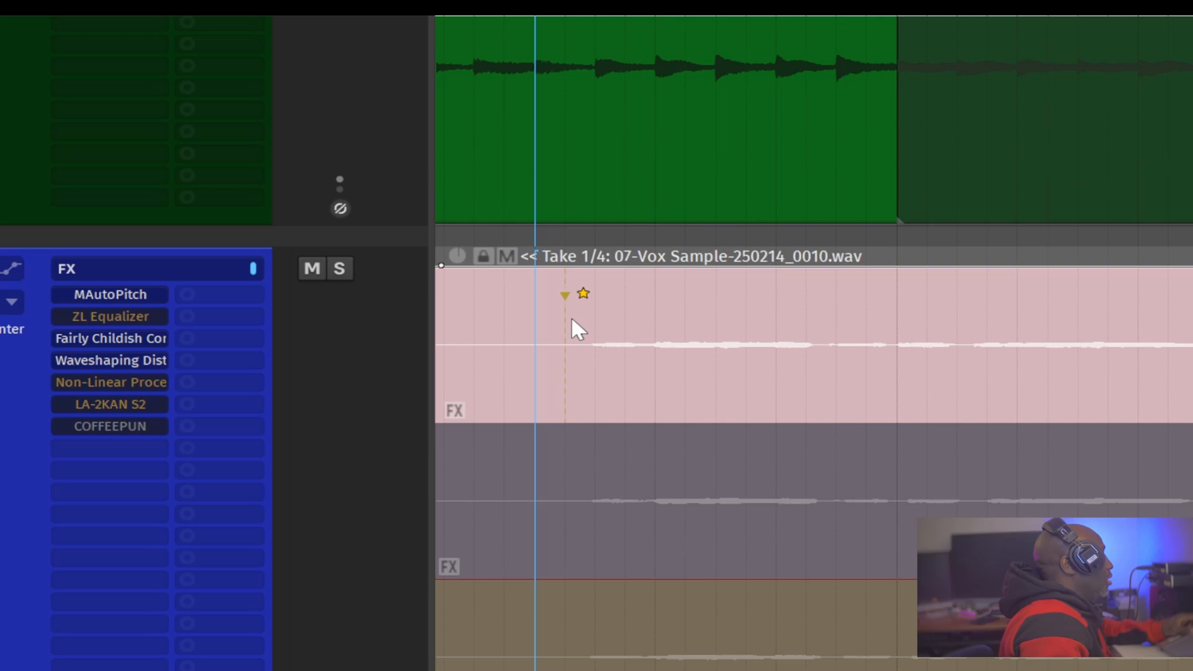
scroll(571, 319, "left", 5)
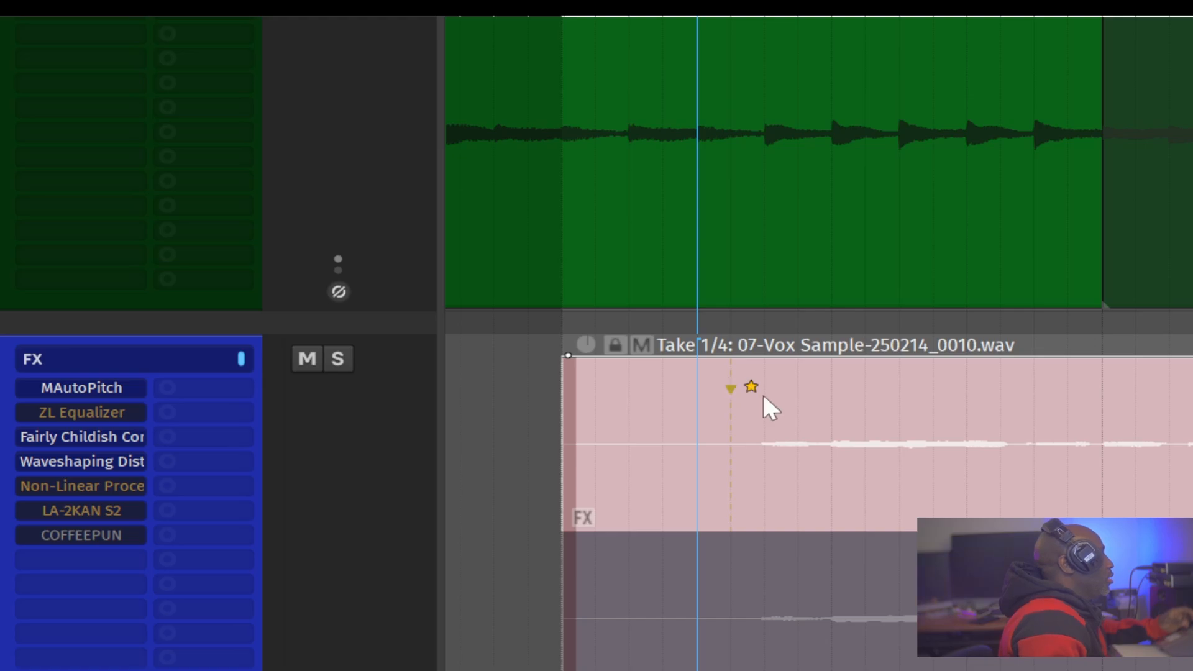
Add a three-star take marker near the start of take 1 in the second Vox Sample section
left_click_drag(769, 405, 144, 447)
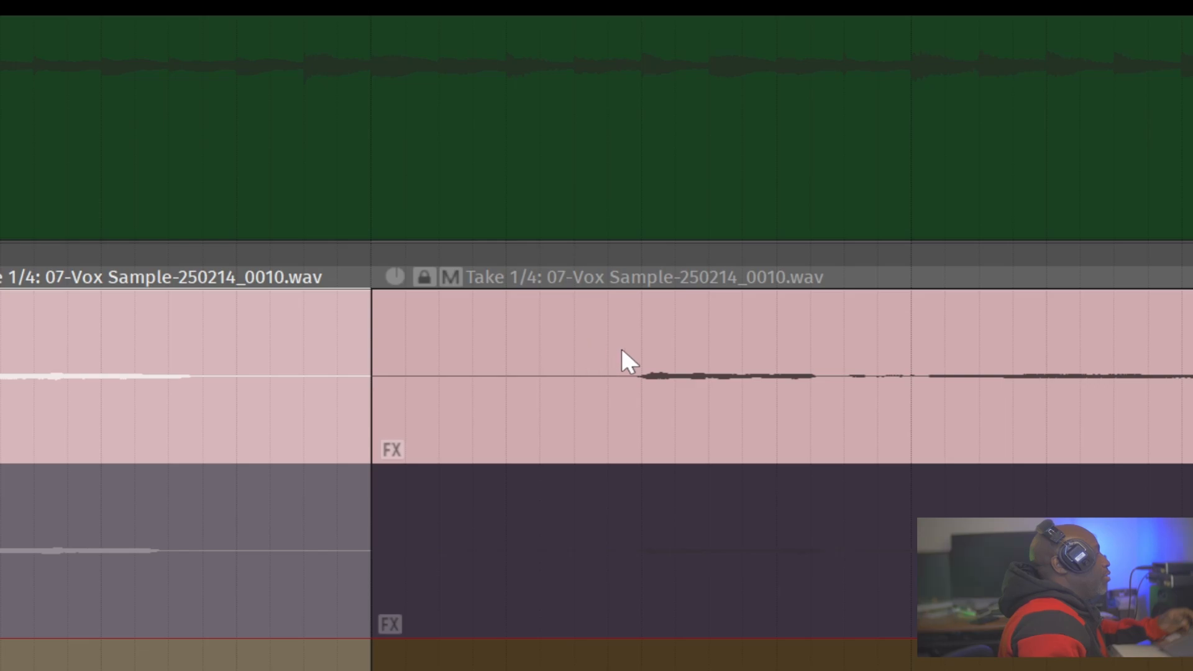
left_click_drag(623, 350, 323, 368)
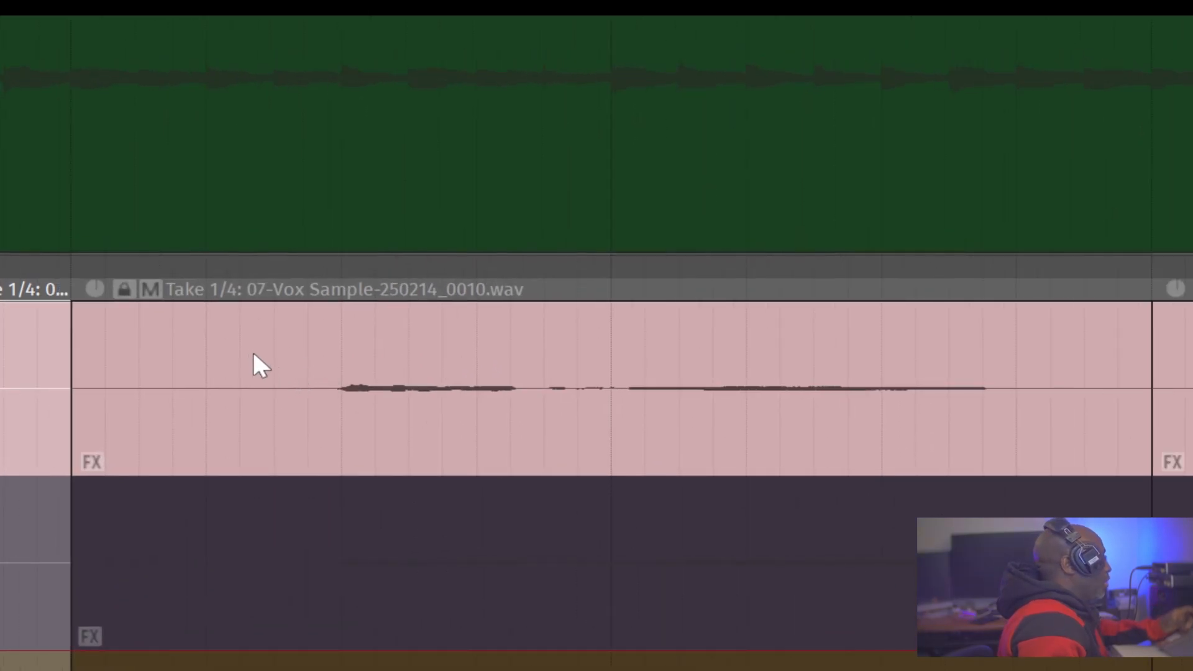
key("alt+Up")
key("alt+Up")
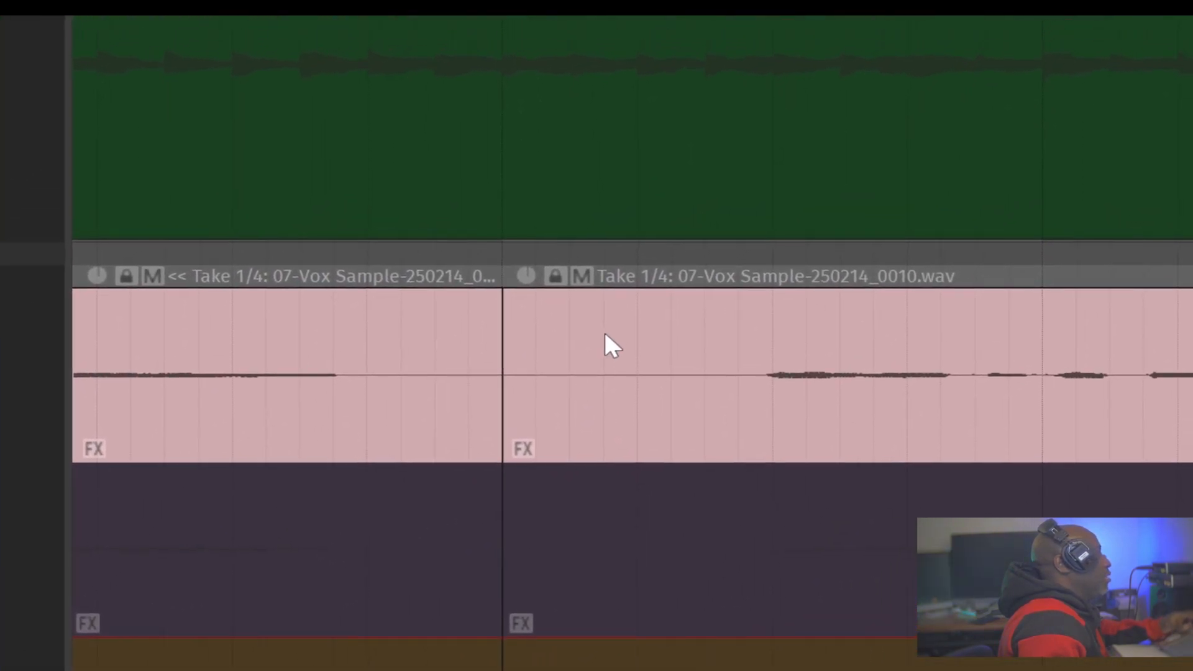
Add a rating take marker to take 1 in the third Vox Sample section and cycle it through two stars to a red X
key("alt+Up")
key("alt+Up")
key("alt+Up")
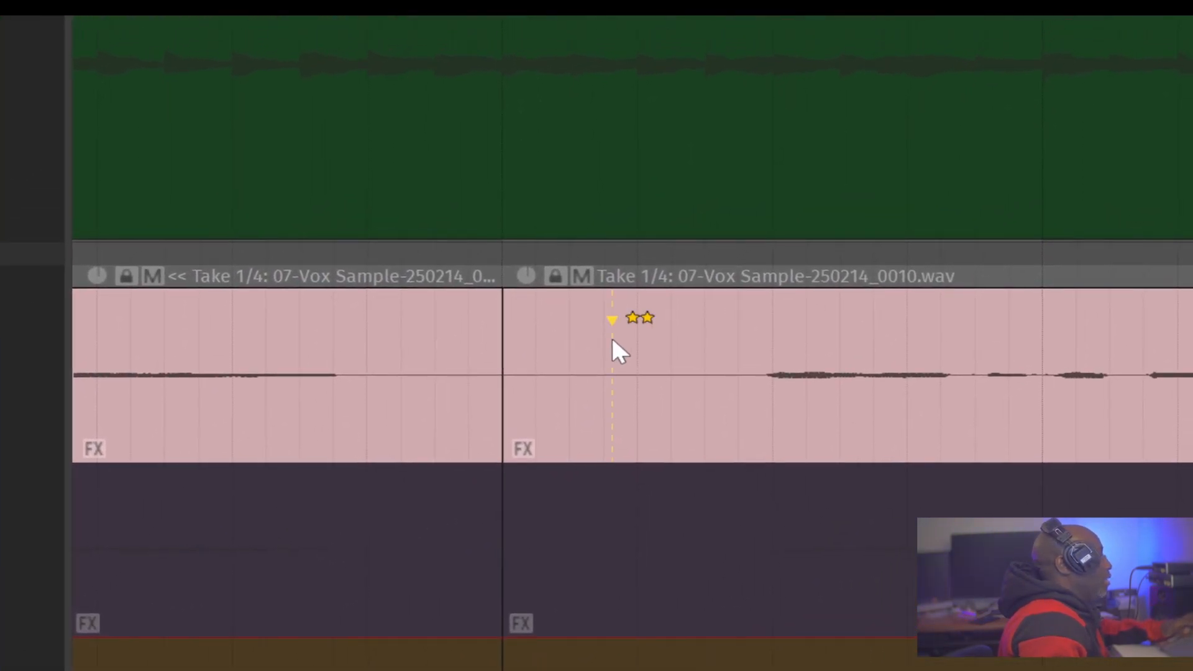
key("x")
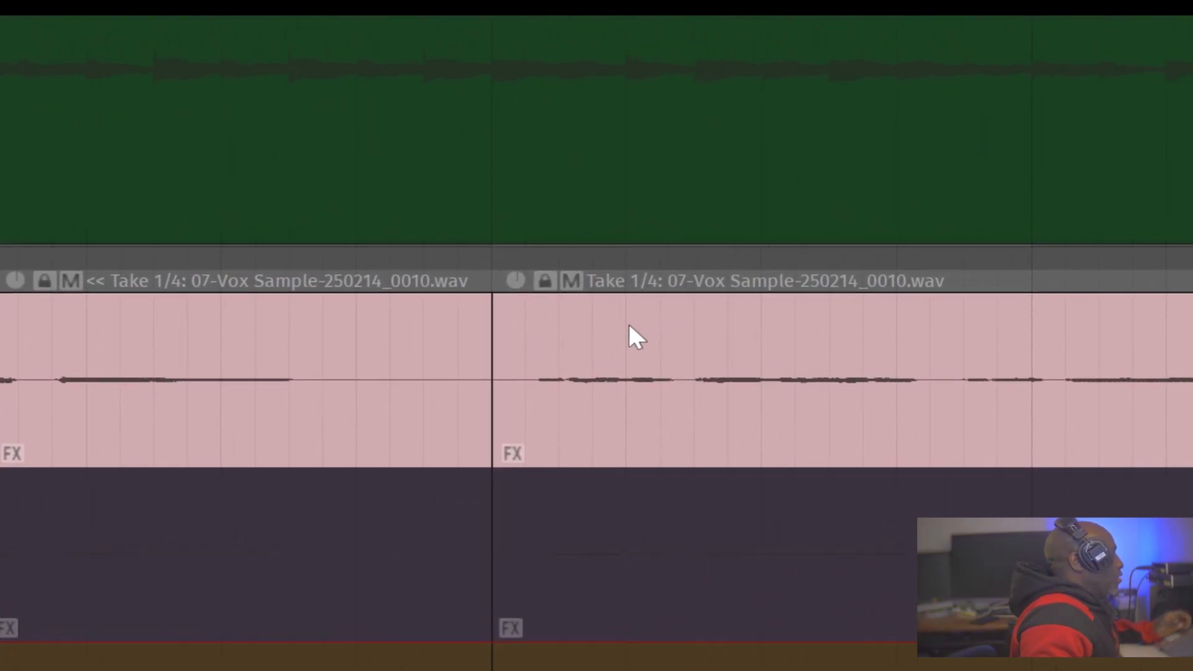
Add a rating take marker to take 1 in the fourth Vox Sample section, cycle through the ratings and leave it at three stars
left_click(580, 334)
left_click(580, 333)
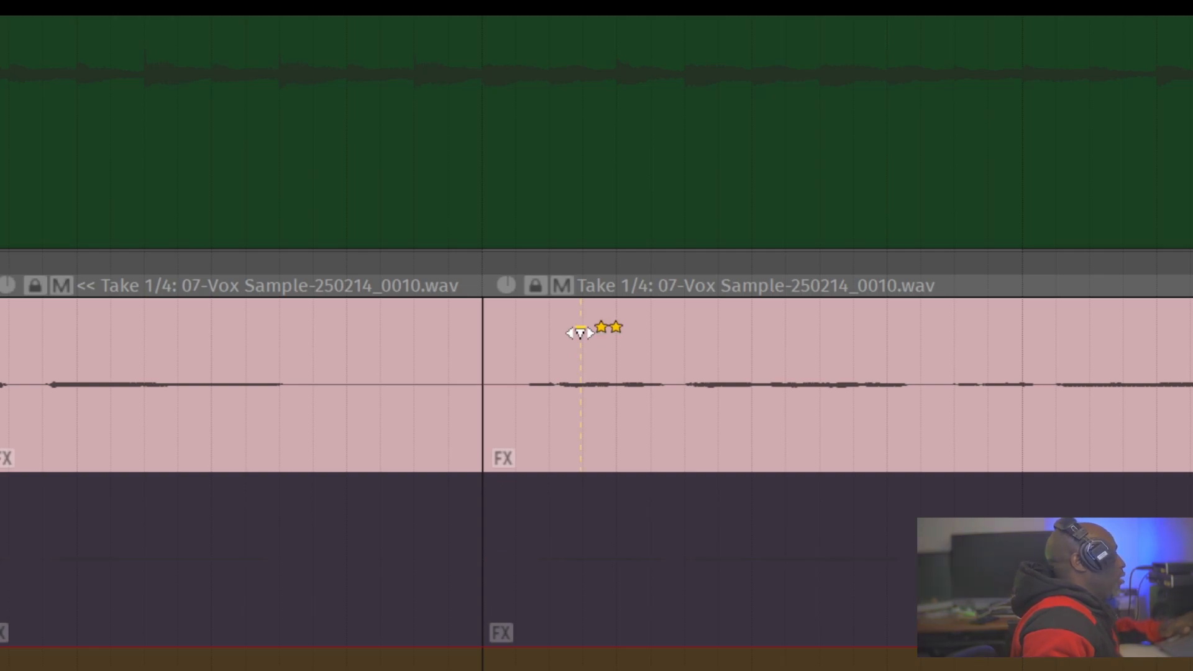
left_click(580, 333)
left_click(580, 333)
left_click(580, 333)
left_click(580, 333)
left_click(581, 334)
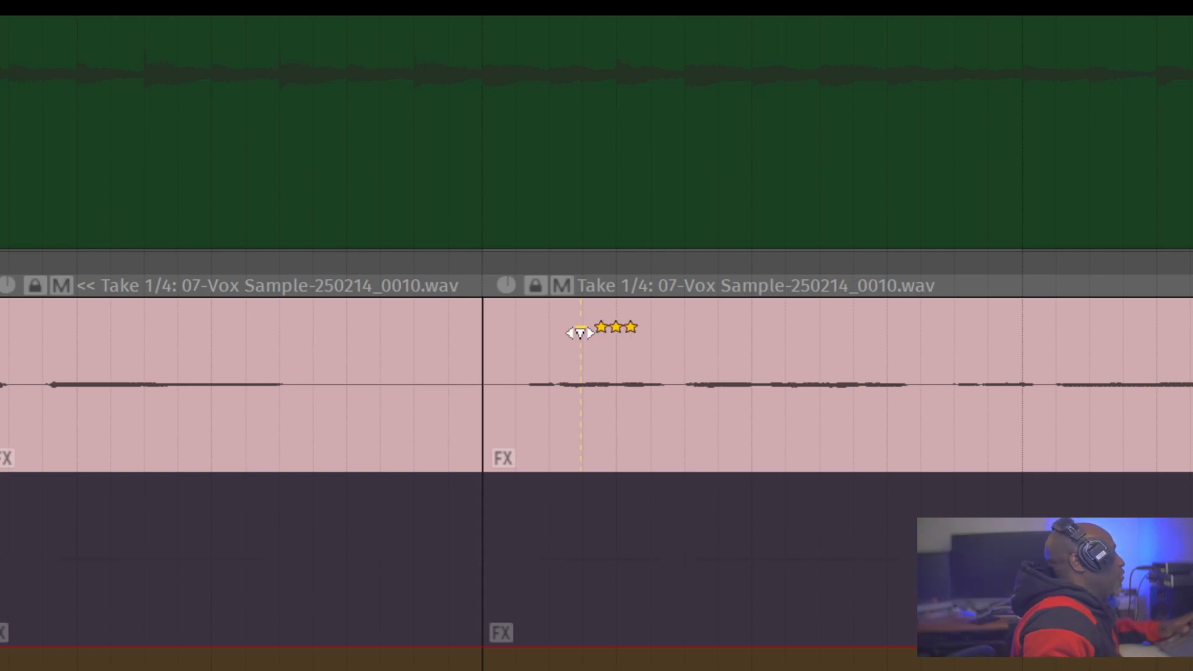
left_click(581, 333)
left_click(580, 333)
left_click(580, 333)
left_click(581, 333)
left_click(580, 333)
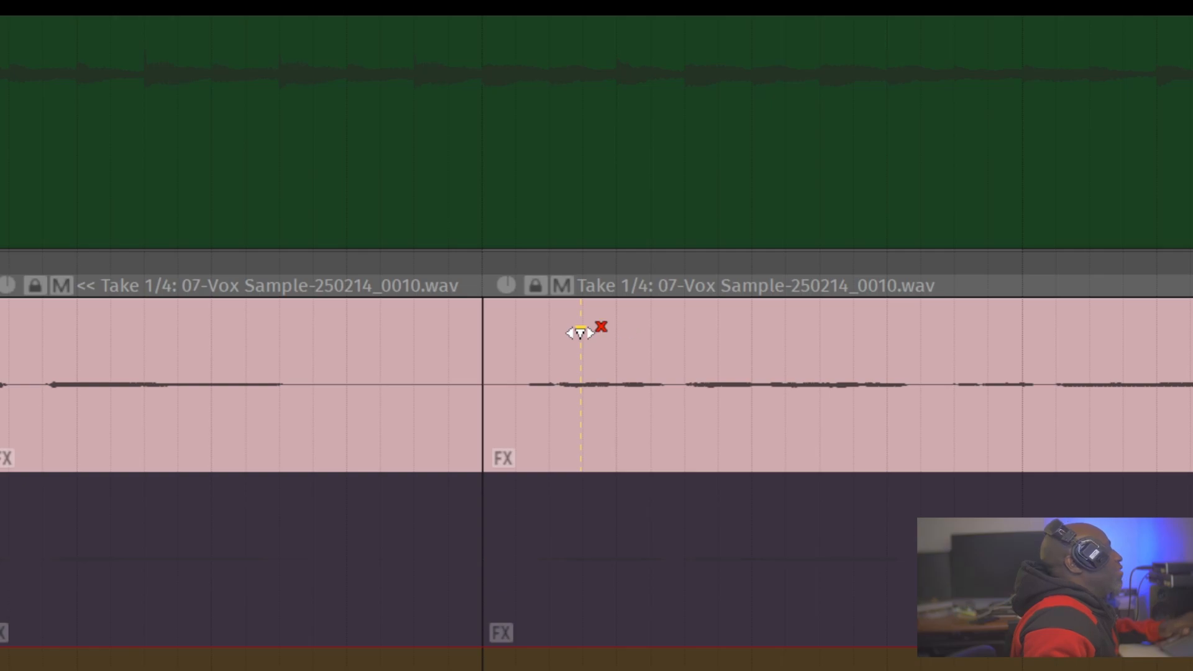
left_click(581, 333)
left_click(581, 333)
left_click(580, 334)
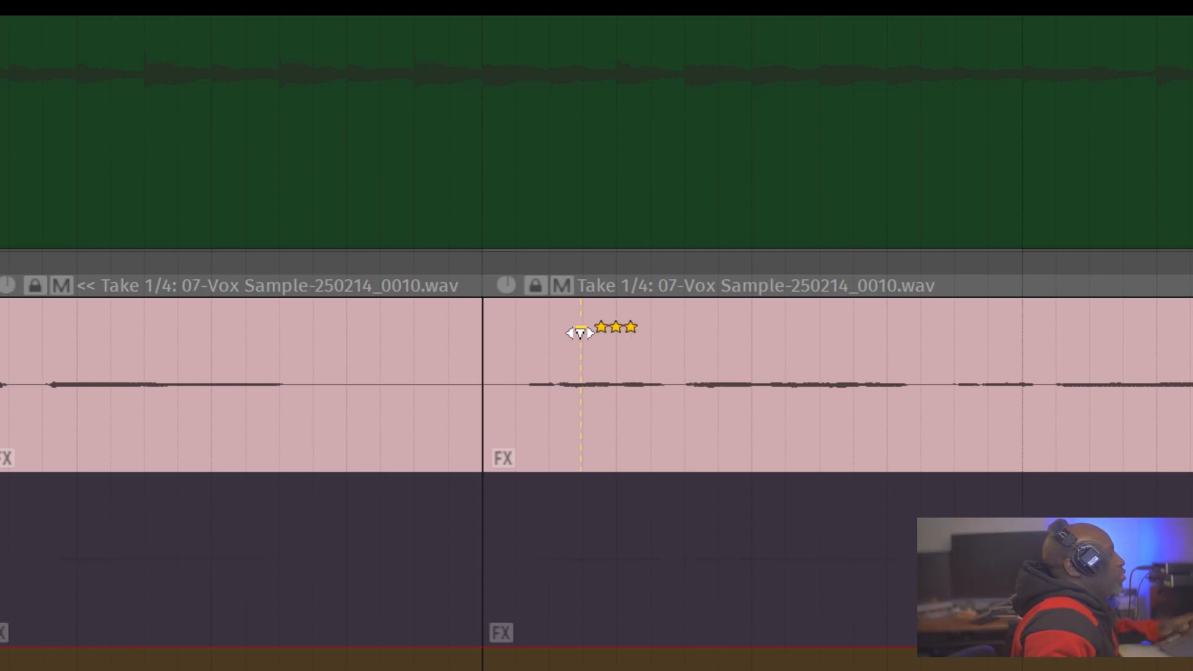
left_click(581, 334)
left_click(580, 333)
left_click(581, 333)
left_click(581, 333)
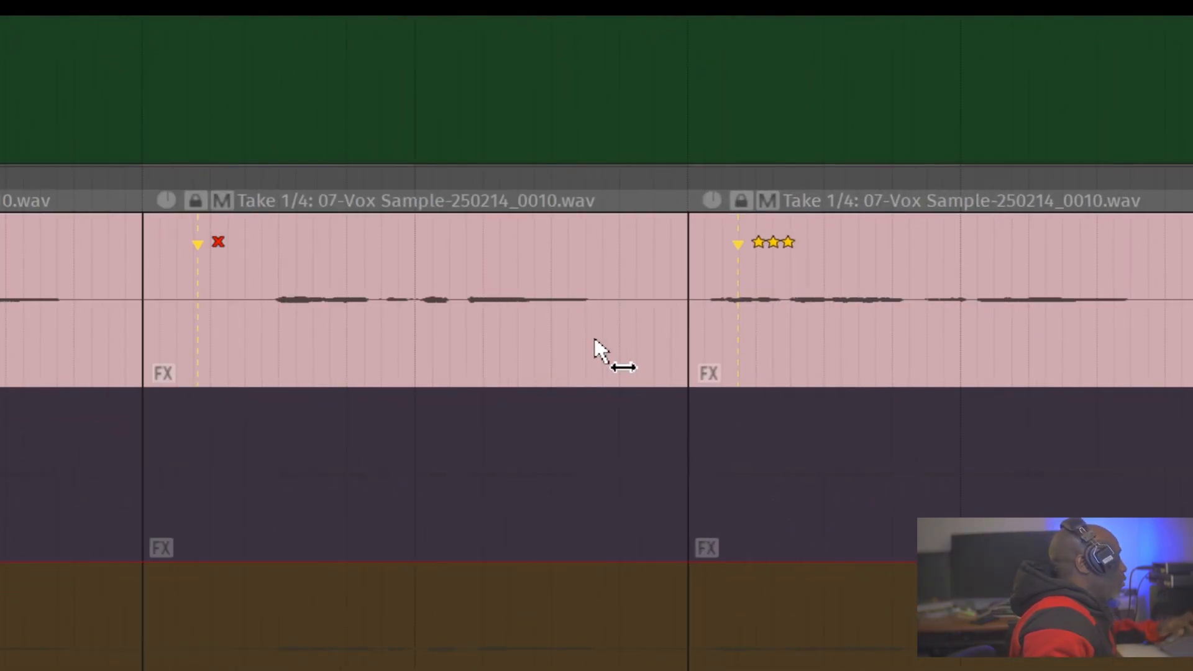
Activate take 2 in all the Vox Sample sections and add a rating take marker to it in the first section
scroll(522, 394, "down", 2)
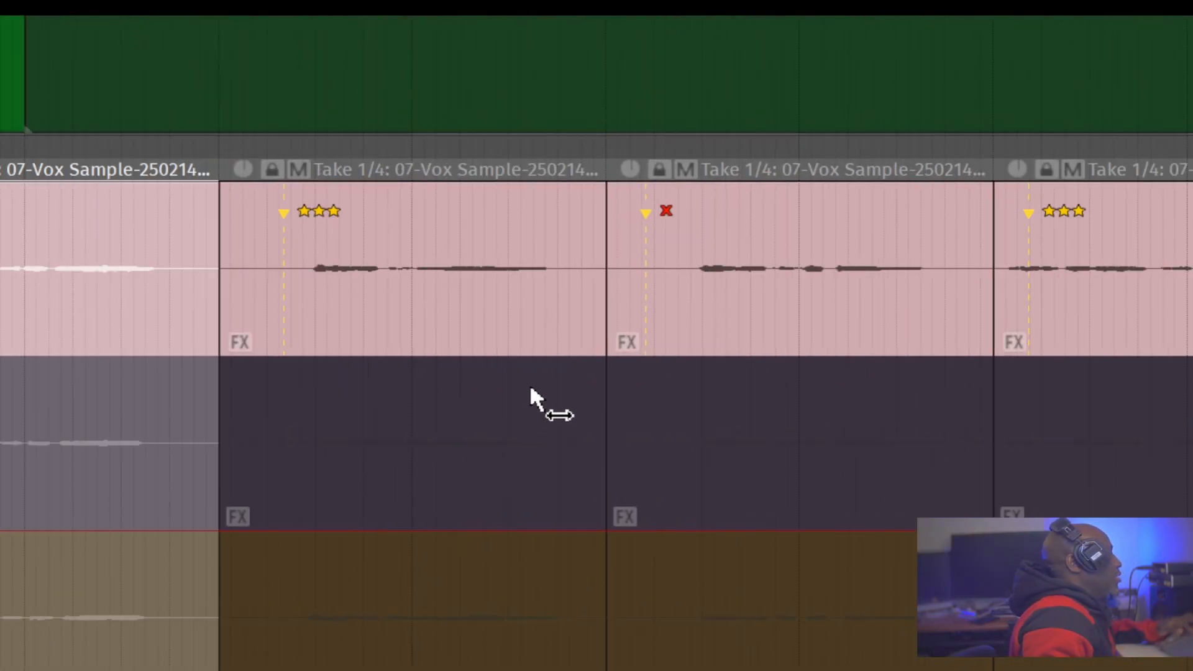
left_click_drag(194, 407, 932, 338)
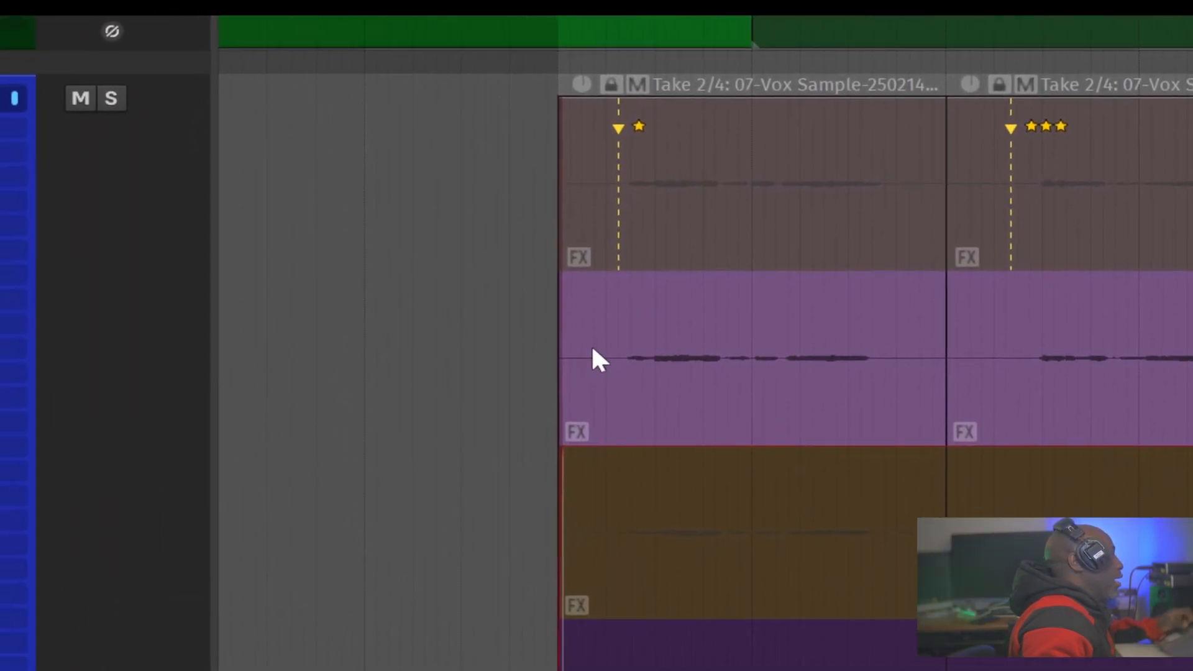
scroll(593, 352, "up", 3)
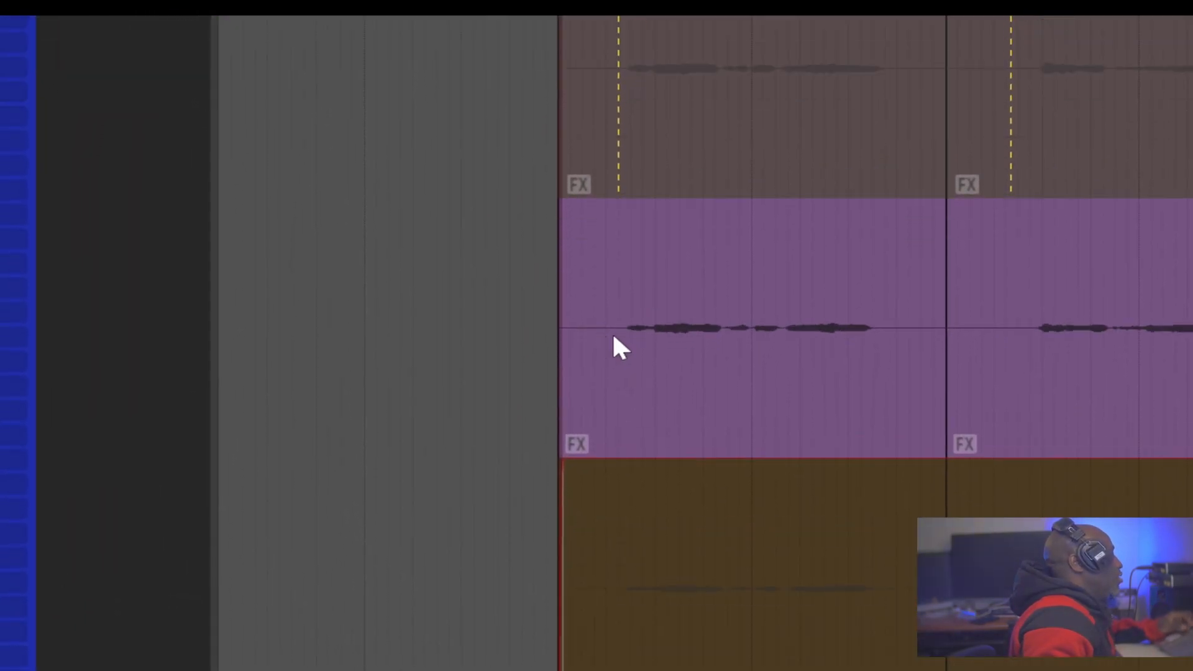
scroll(615, 343, "up", 3)
left_click(618, 296)
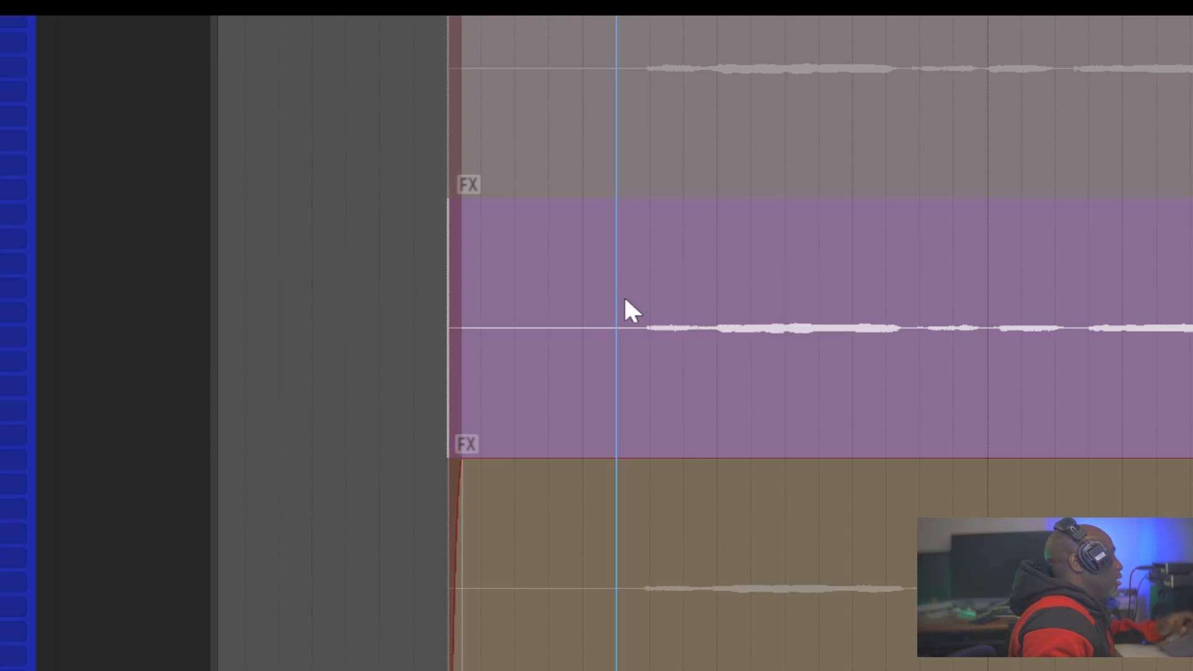
left_click(625, 292)
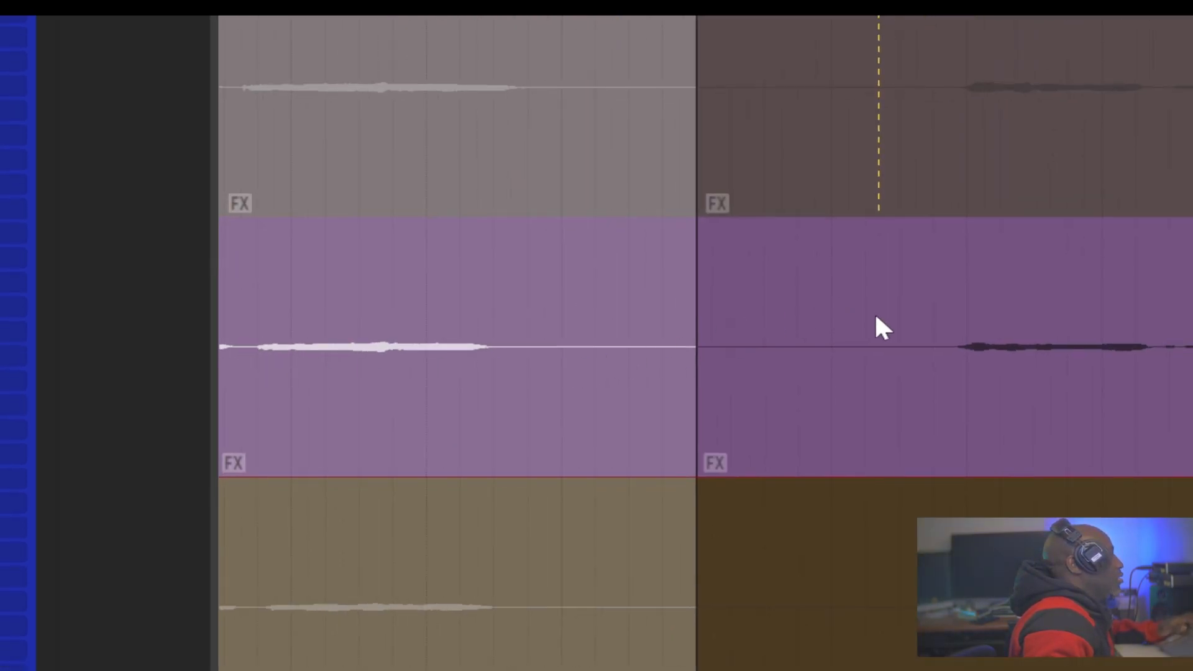
Add a red X take marker near the start of take 2 in both the second and third Vox Sample sections
left_click(900, 308)
left_click(916, 297)
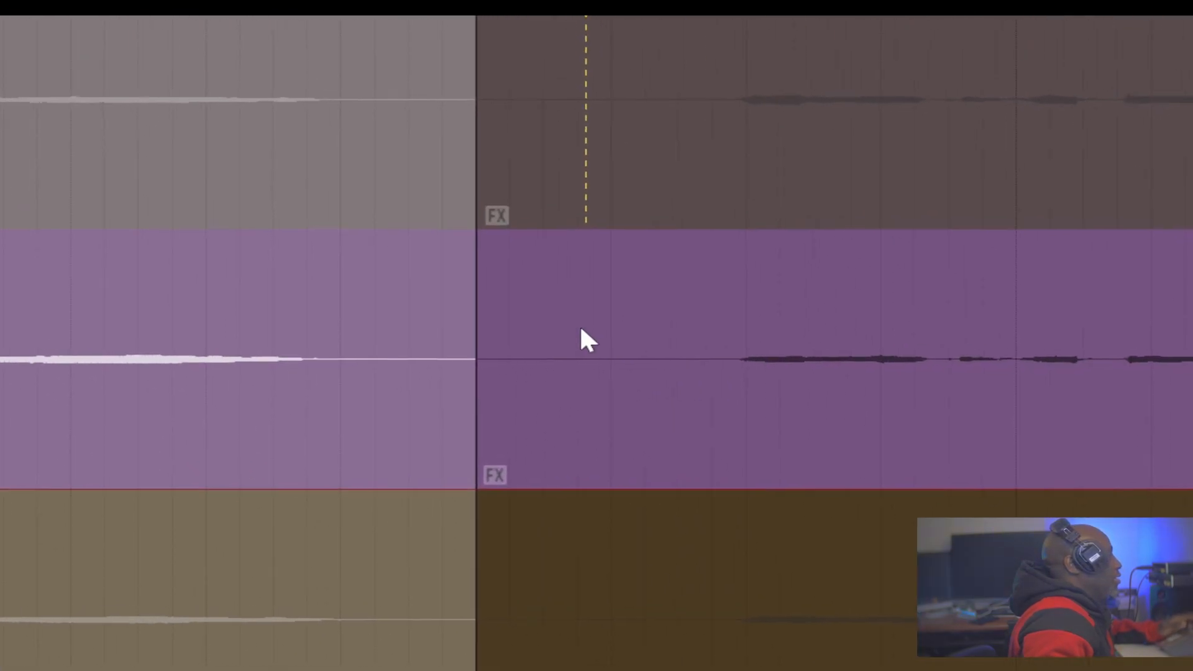
left_click(600, 339)
left_click(617, 347)
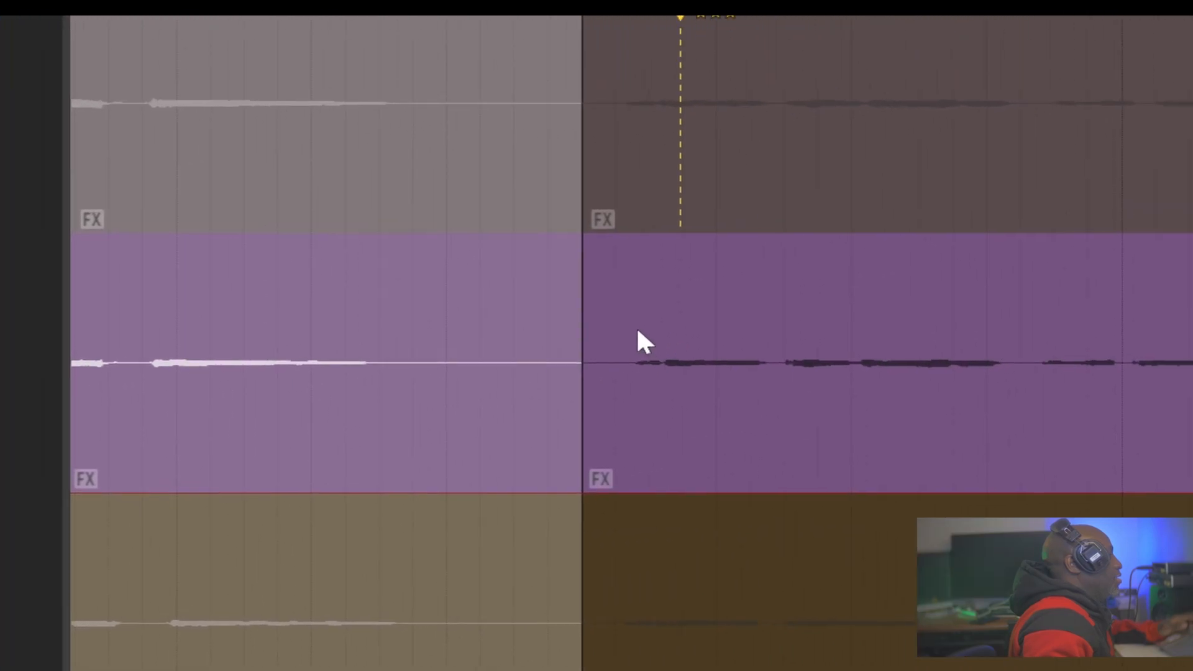
Add a two-star take marker near the start of take 2 in the fourth Vox Sample section
left_click(602, 339)
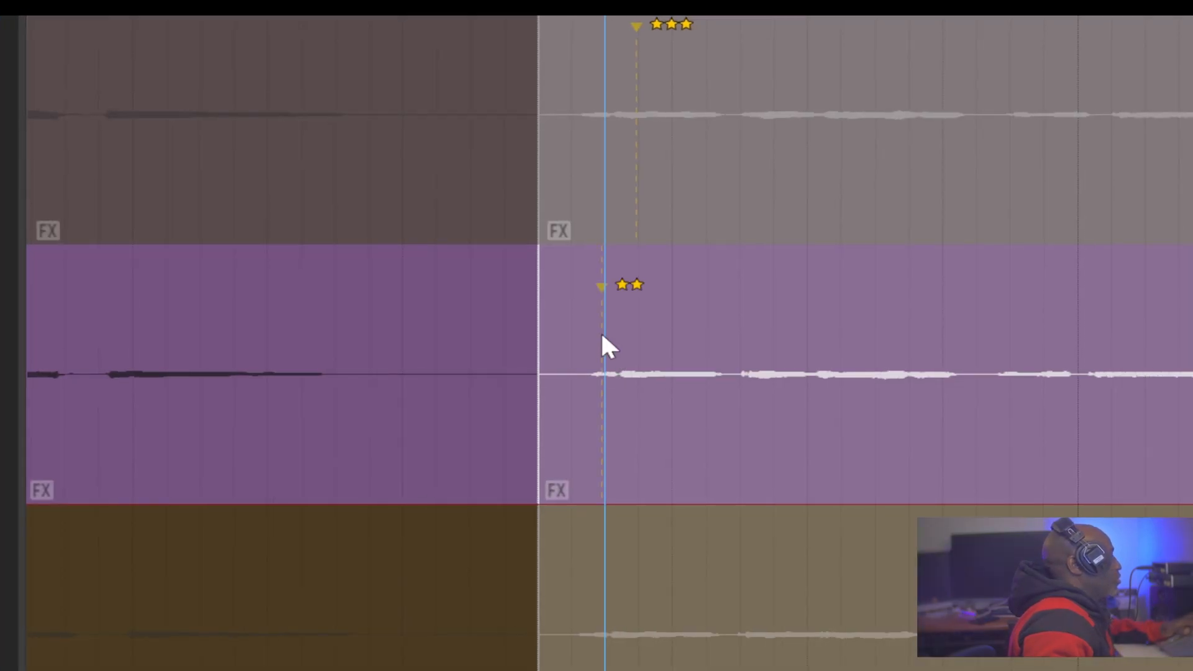
scroll(704, 327, "down", 2)
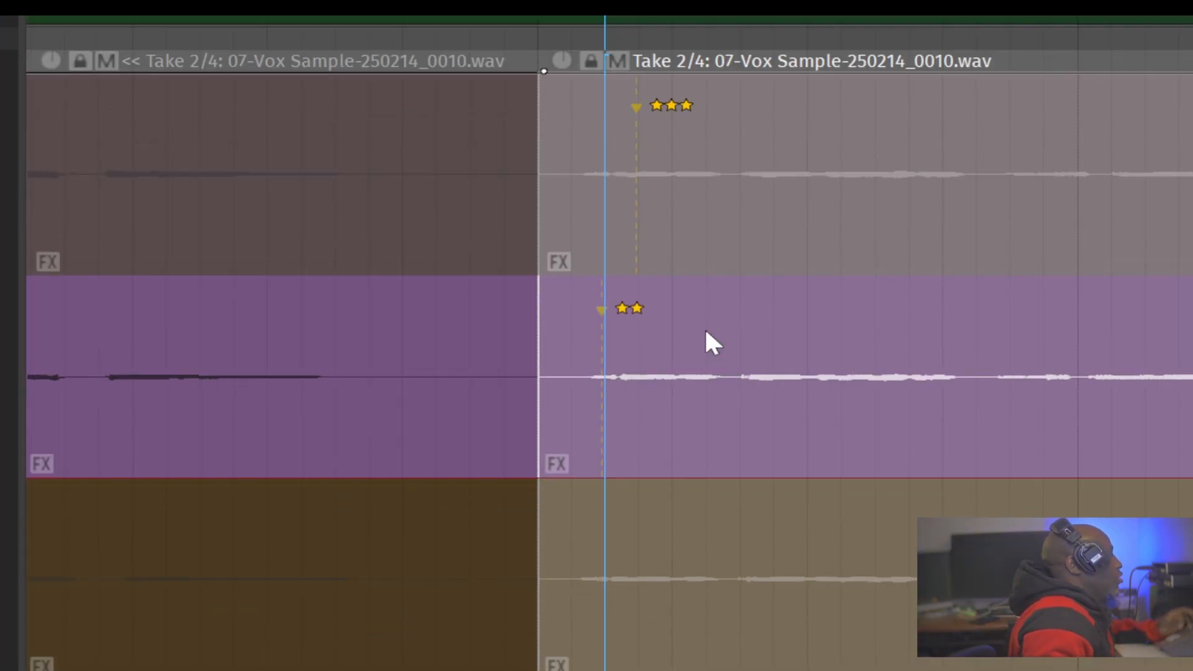
scroll(703, 327, "down", 2)
scroll(705, 327, "down", 10)
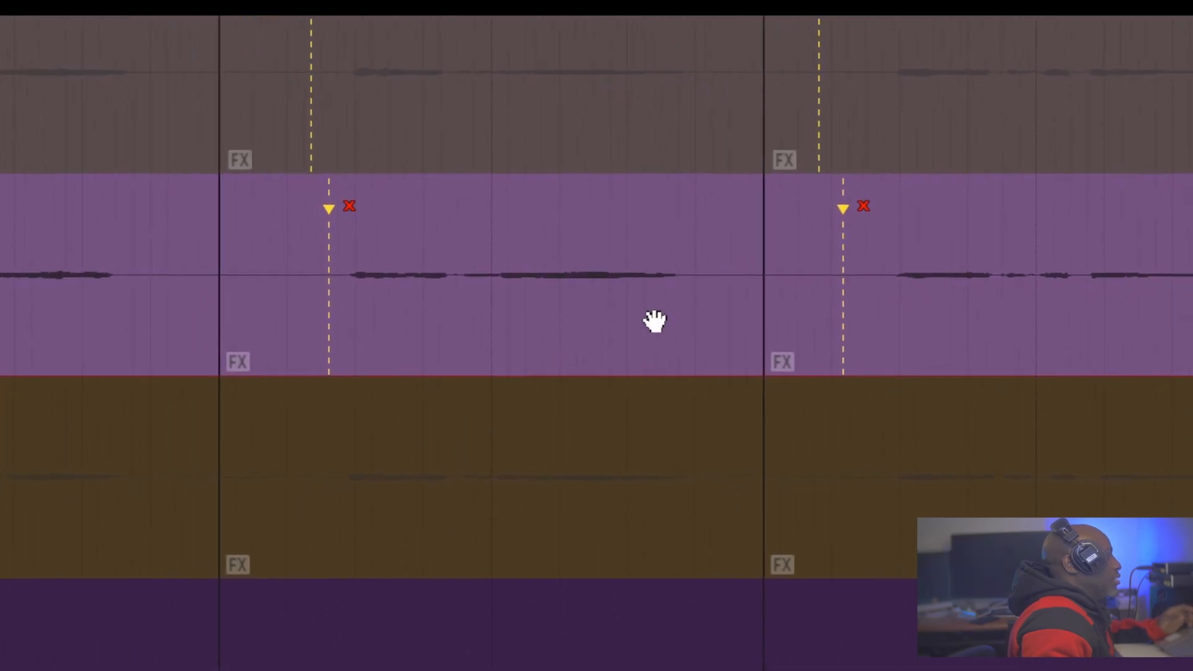
Activate the three-star take 1 in the second Vox Sample section
scroll(415, 207, "up", 5)
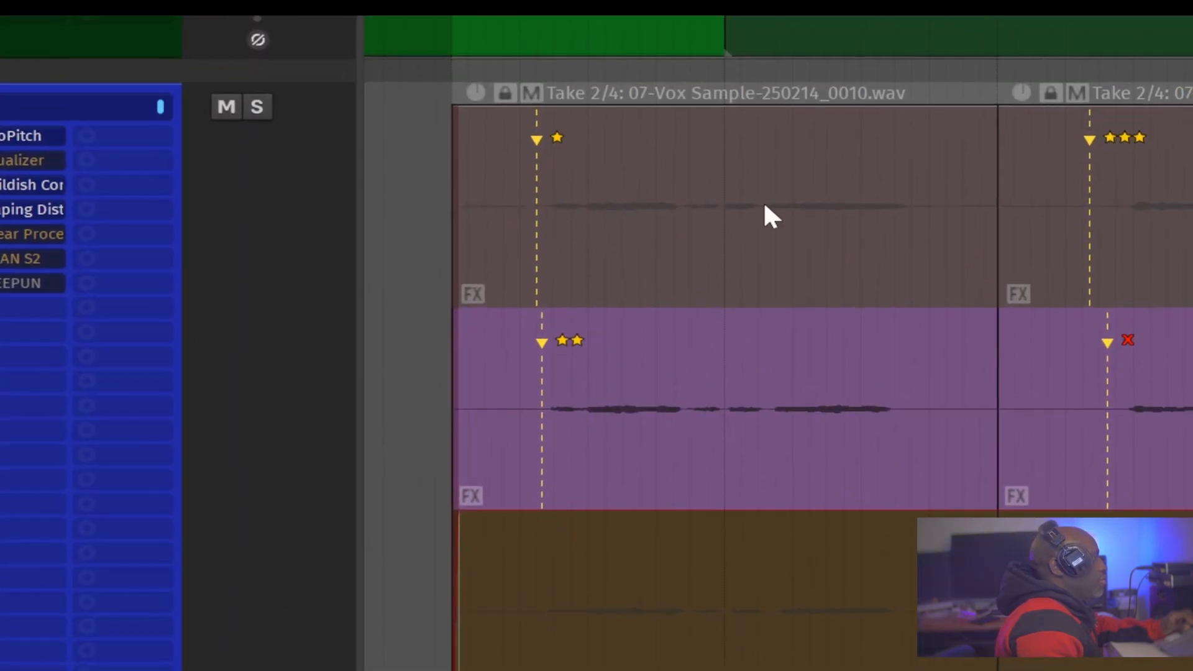
scroll(839, 351, "up", 3)
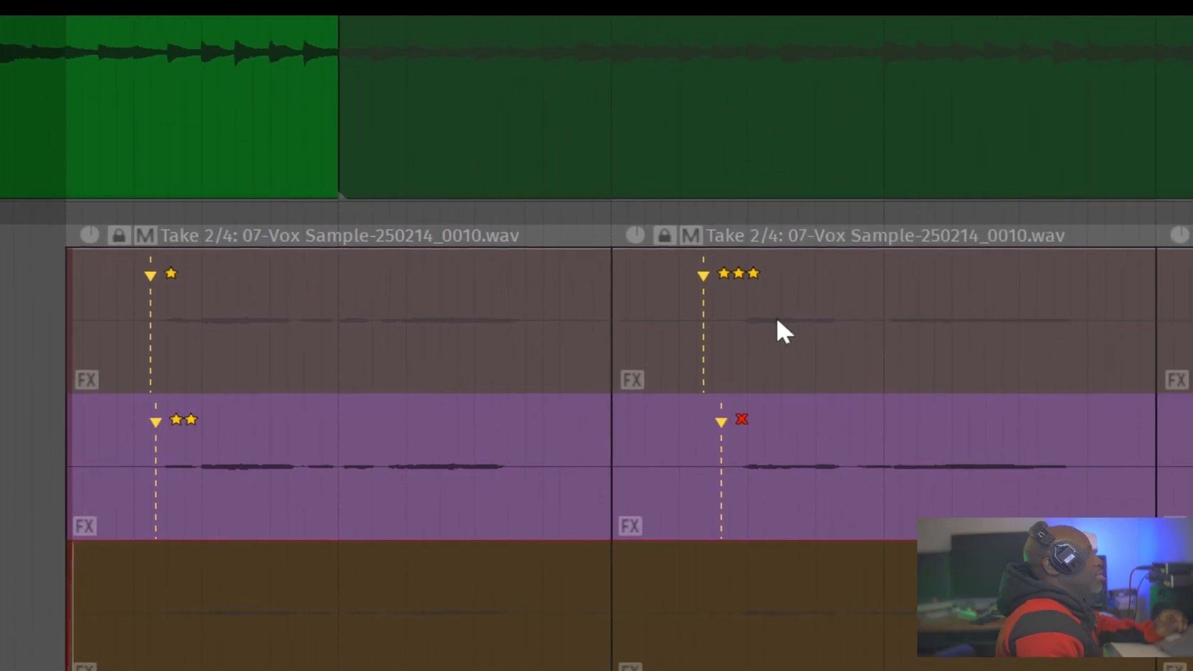
left_click(1115, 263)
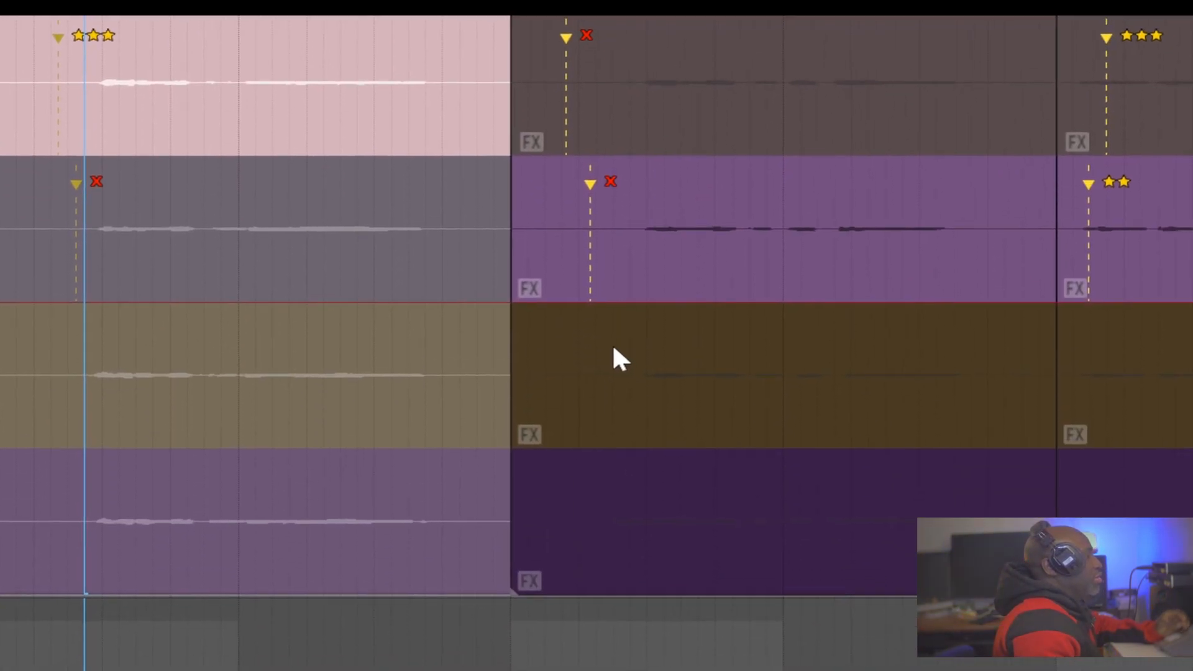
Activate take 3 with a three-star take marker in the third Vox Sample section, and activate take 1 in the fourth
left_click(607, 359)
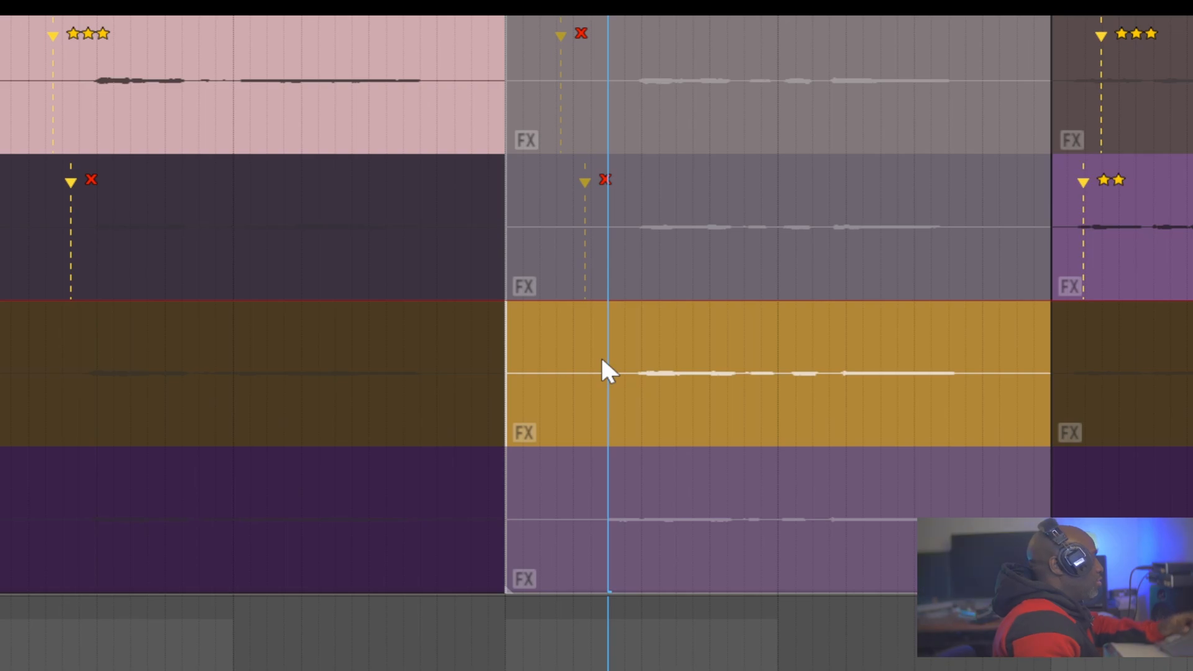
key("3")
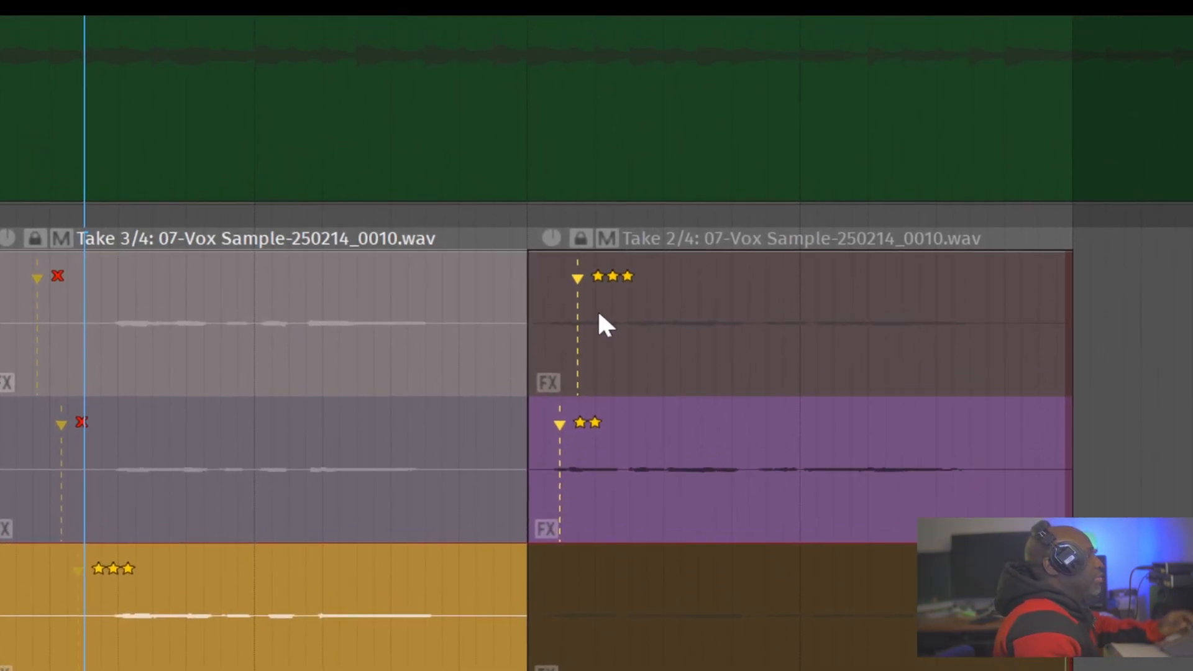
left_click(580, 310)
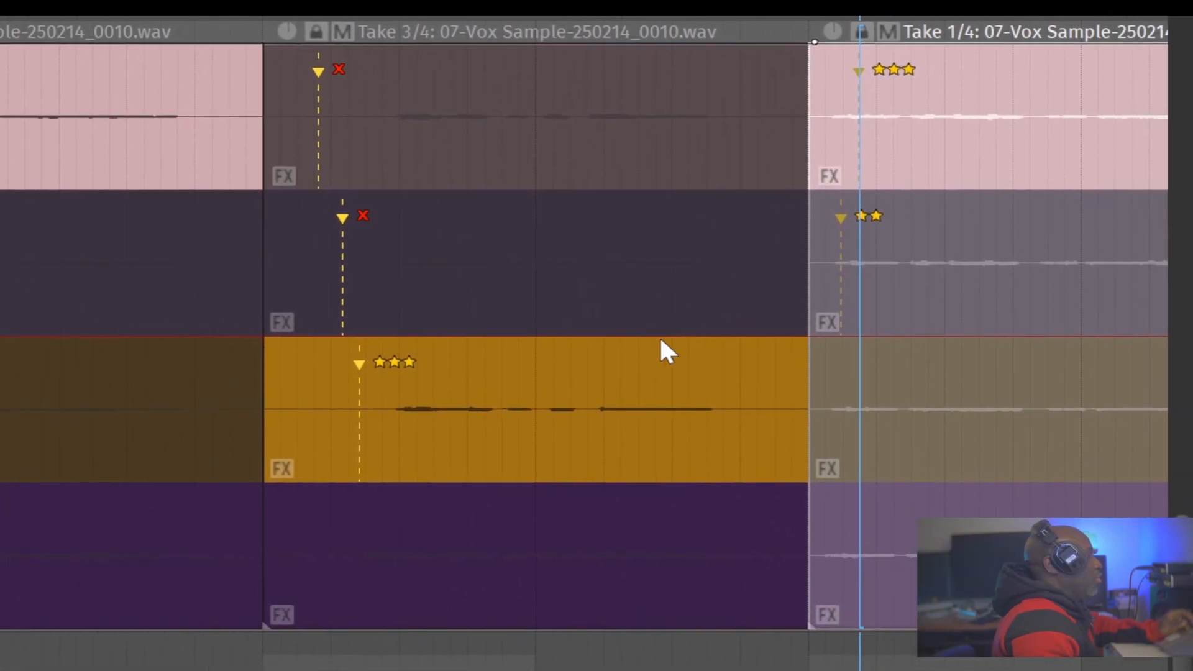
Select all four Vox Sample sections and recall the saved Comp 1
scroll(634, 322, "down", 5)
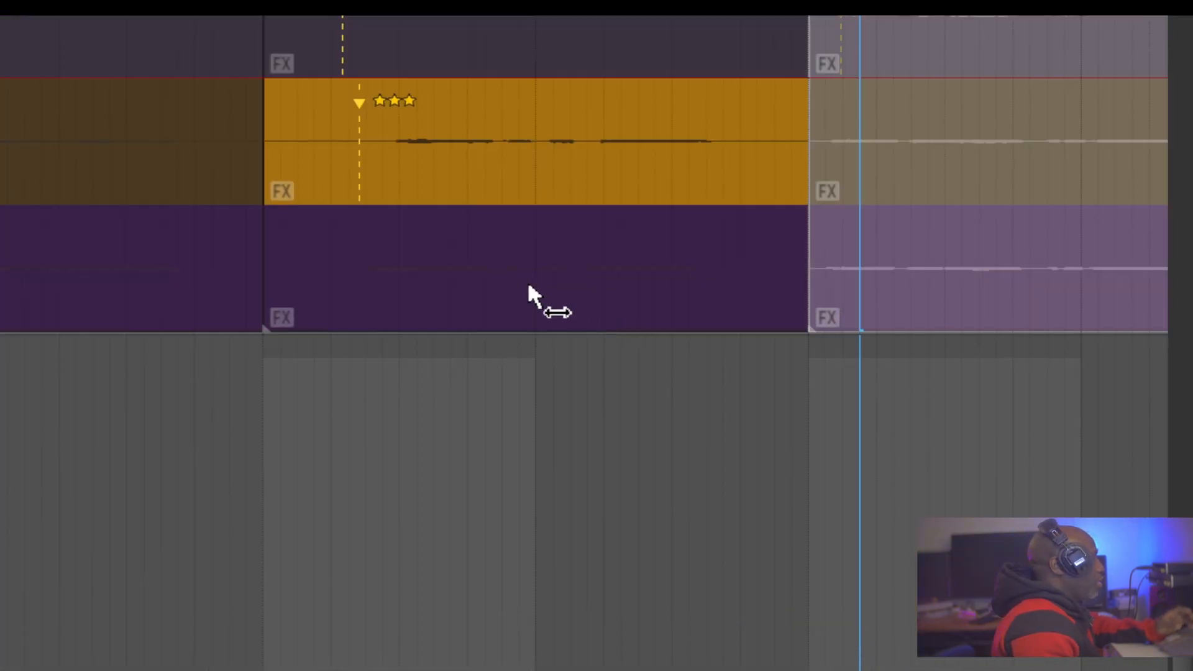
scroll(528, 281, "down", 3)
scroll(426, 272, "up", 5)
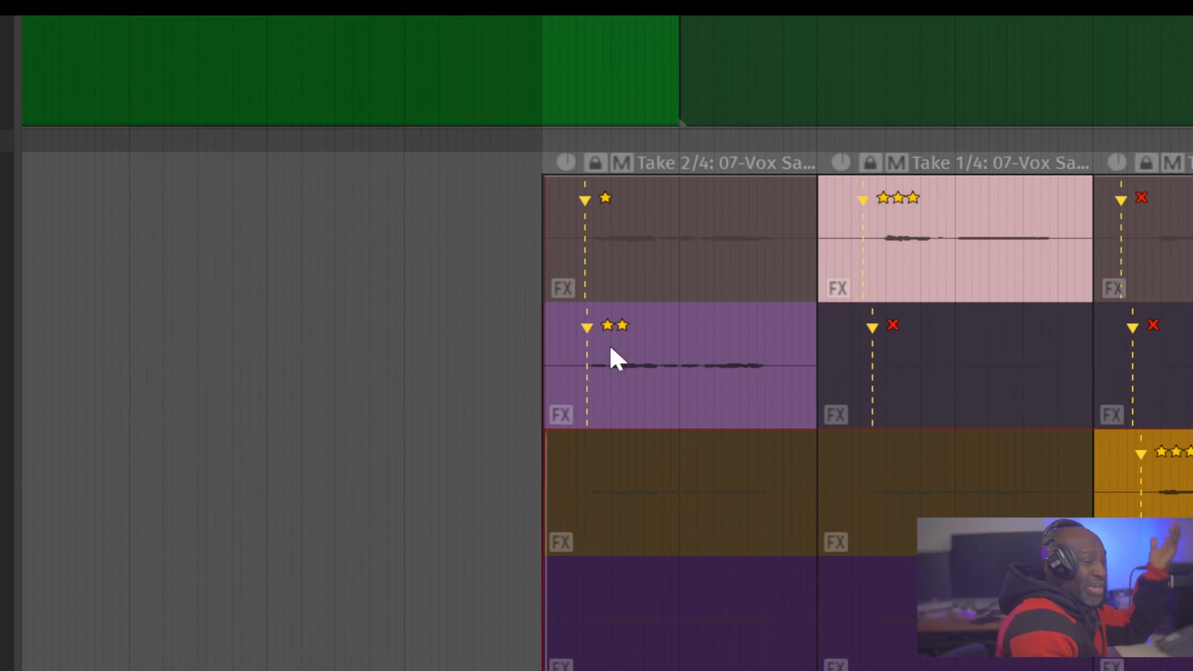
left_click_drag(611, 348, 578, 351)
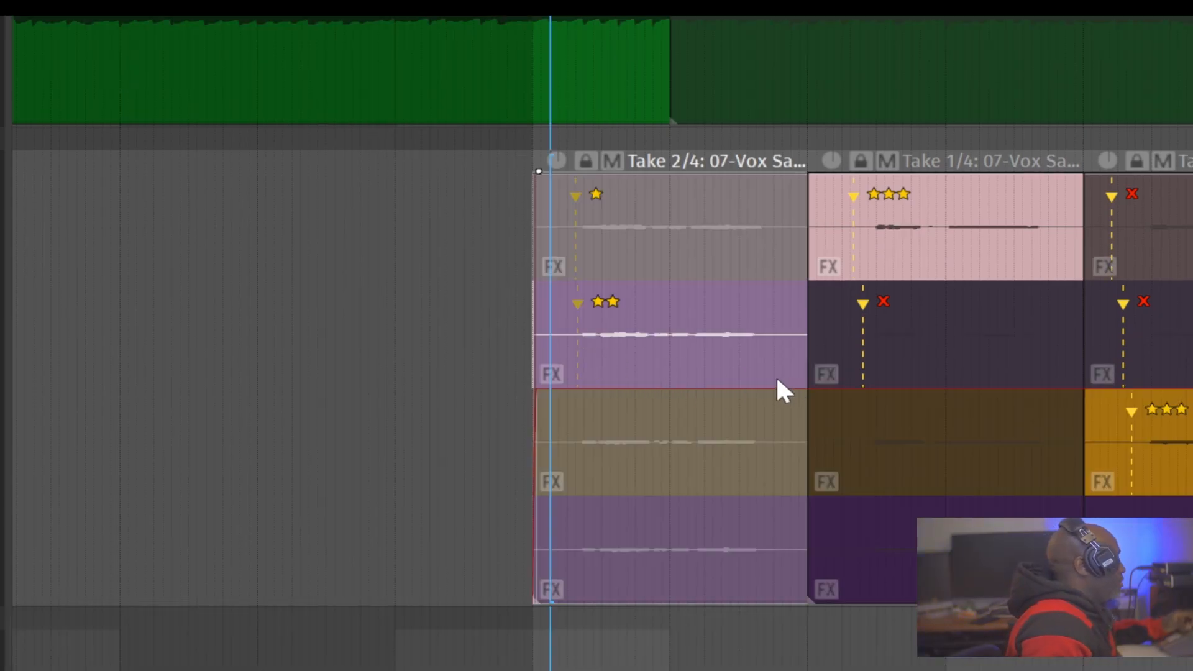
scroll(773, 375, "up", 3)
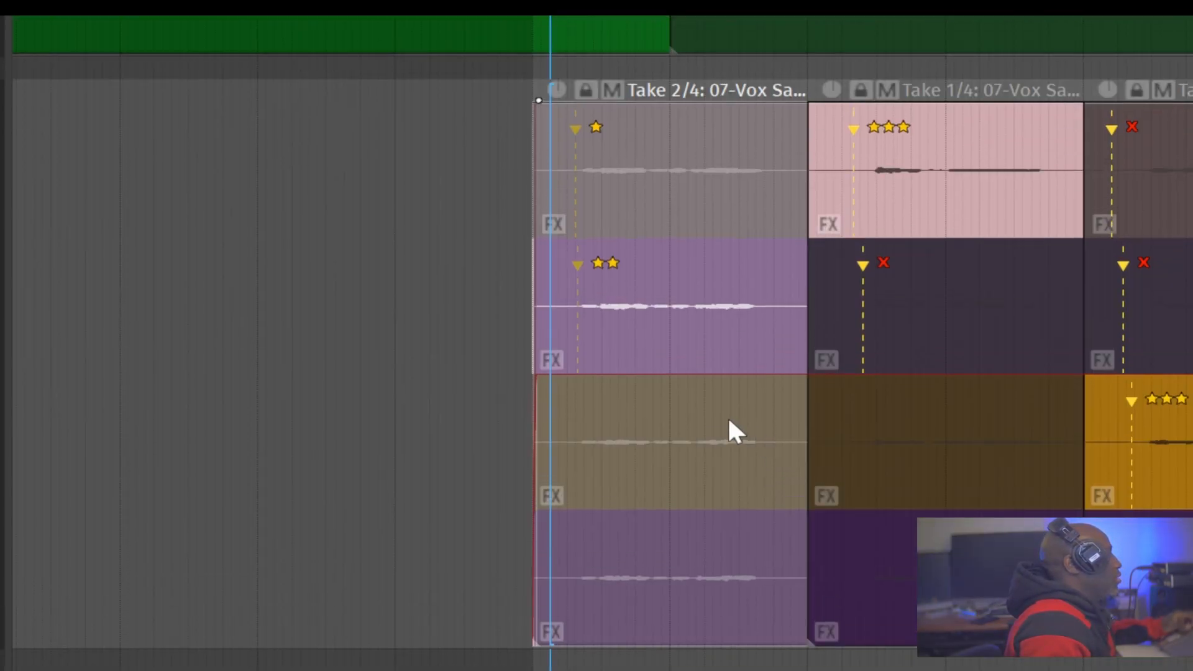
scroll(657, 353, "up", 3)
left_click(478, 303)
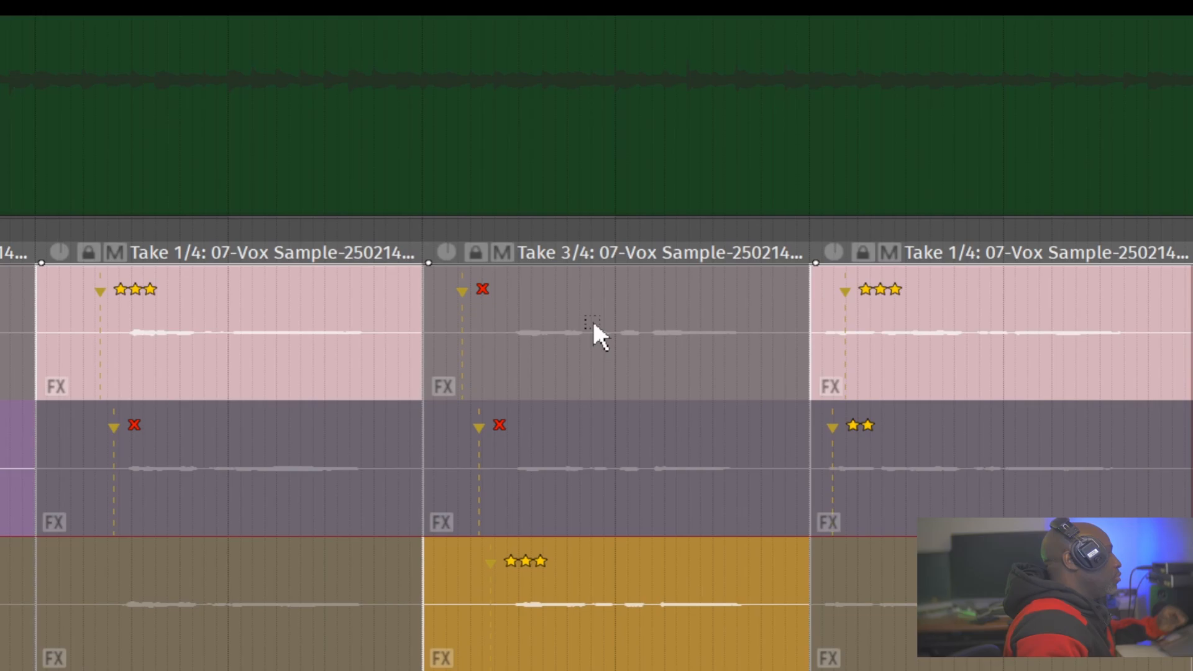
right_click(522, 118)
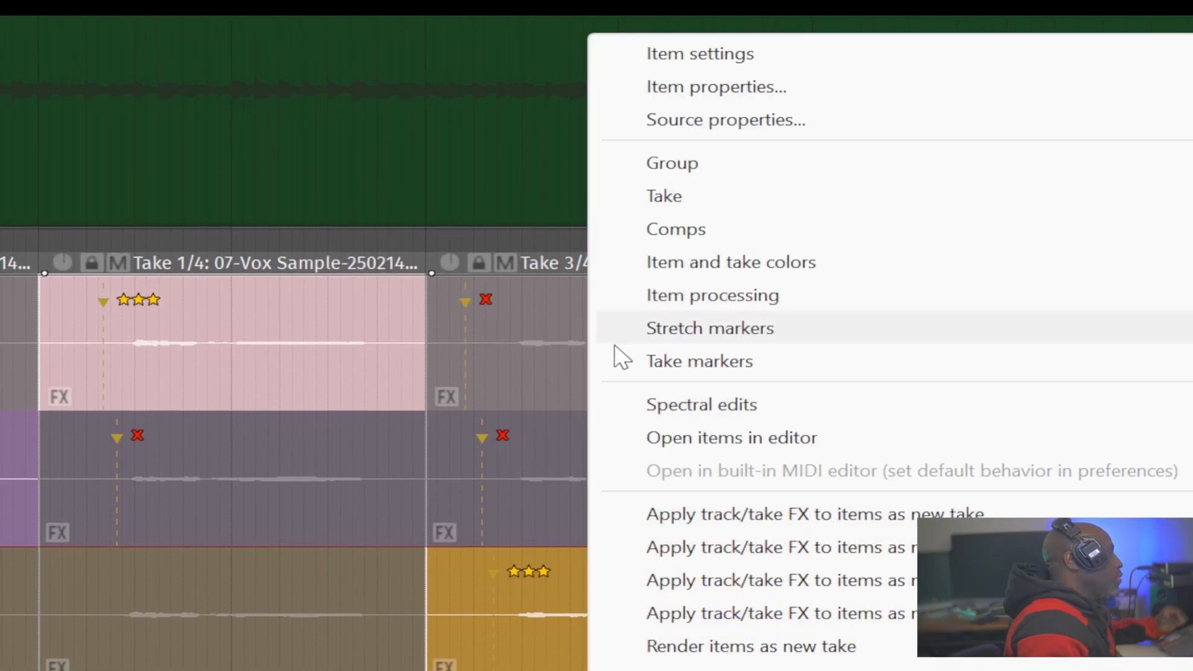
mouse_move(772, 234)
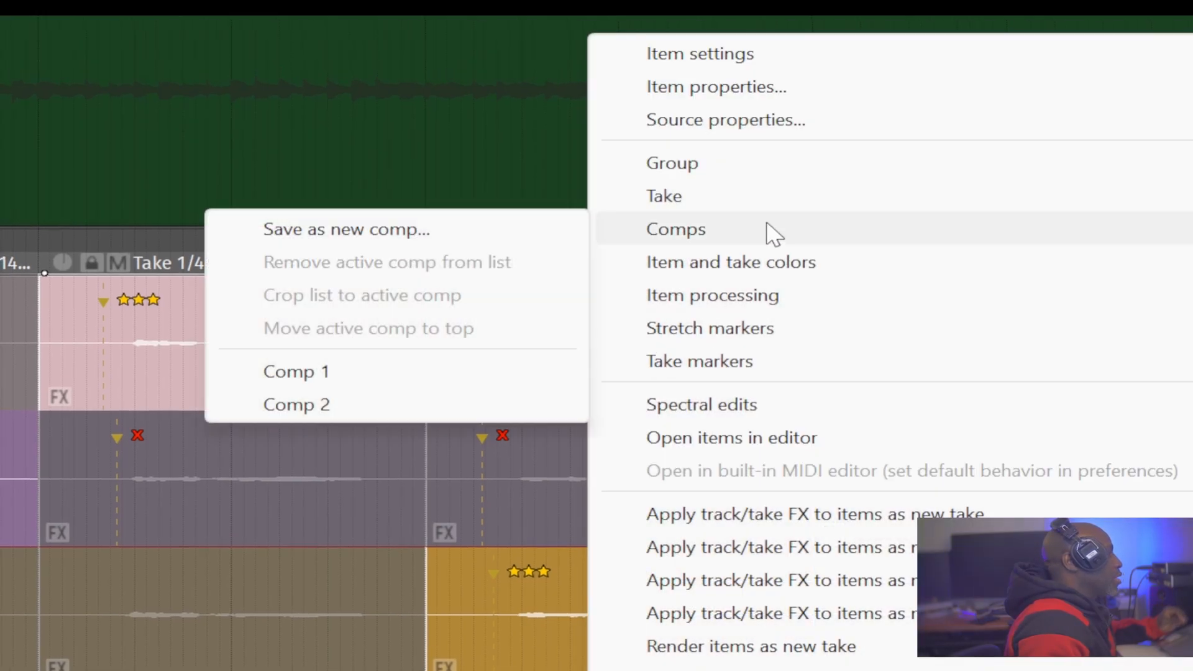
left_click(348, 377)
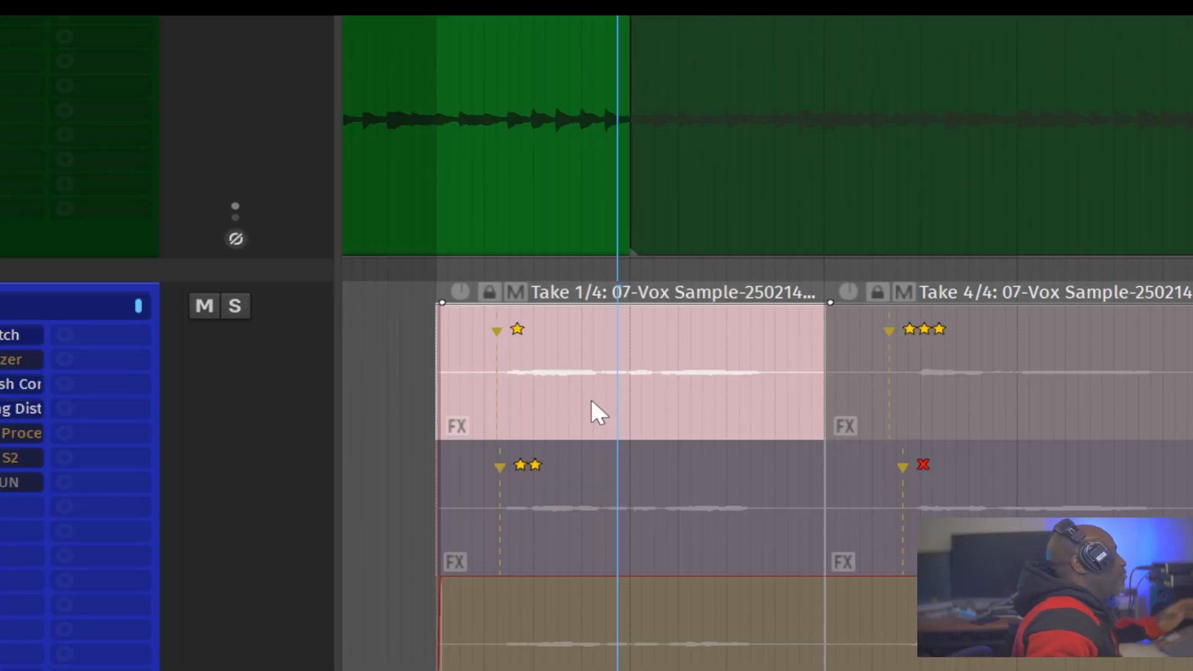
Lock the selected Vox Sample sections to their active takes
right_click(591, 399)
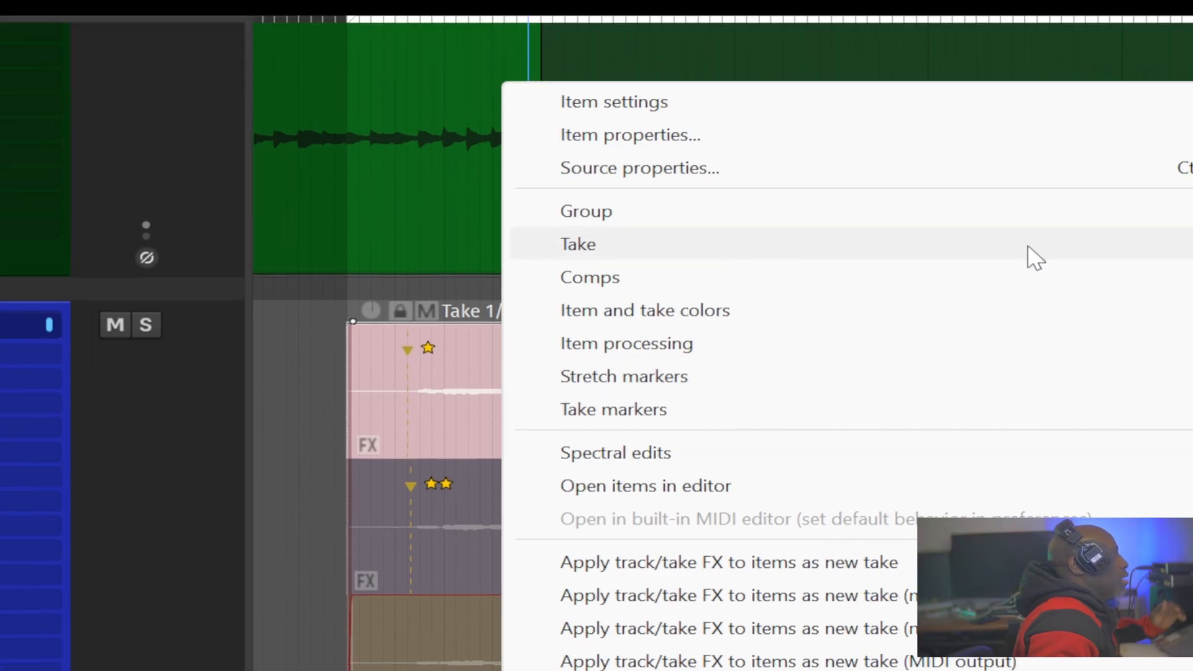
left_click(1122, 236)
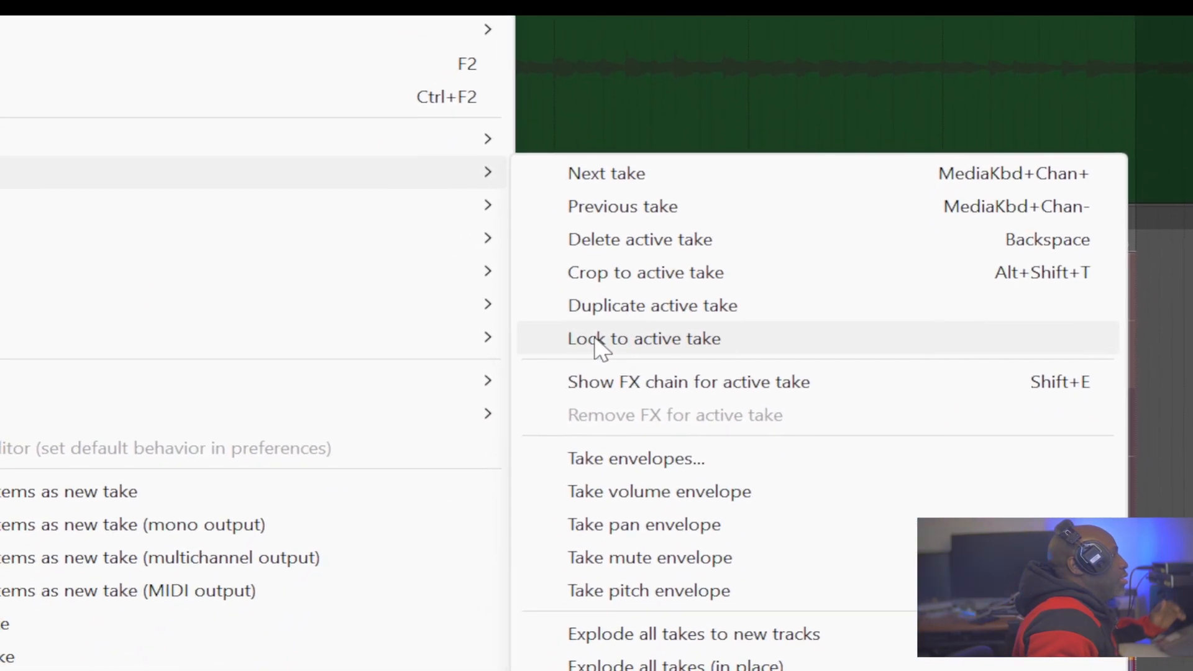
left_click(594, 337)
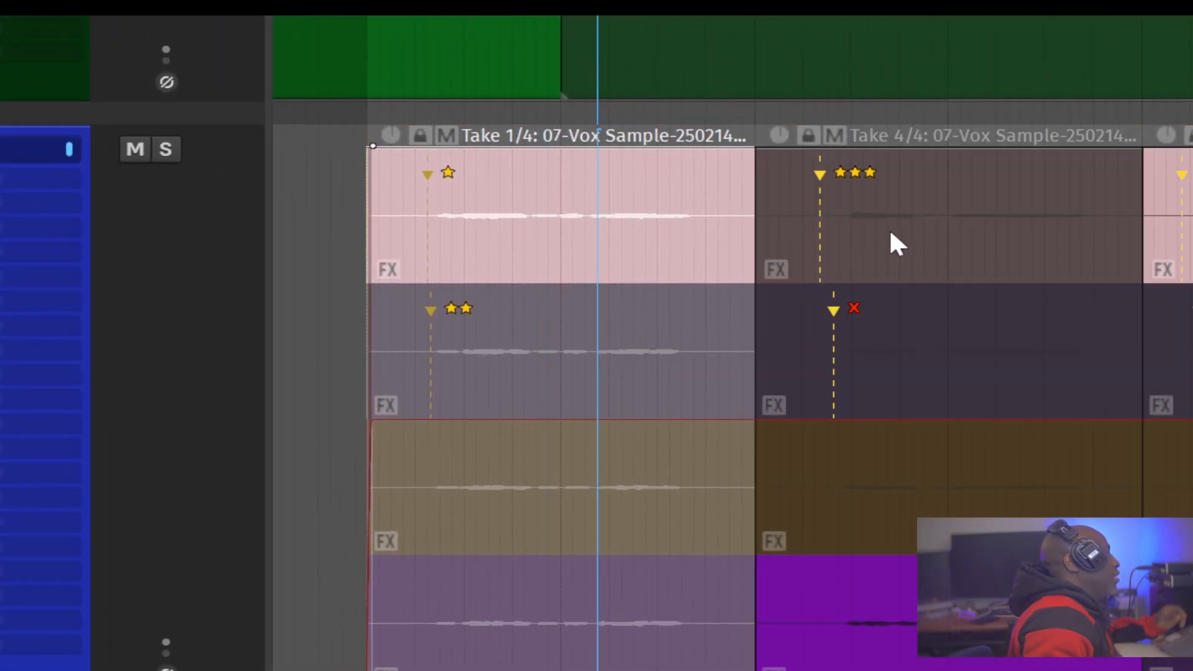
Test the take lock by trying to activate other takes in each of the four Vox Sample sections
left_click(891, 239)
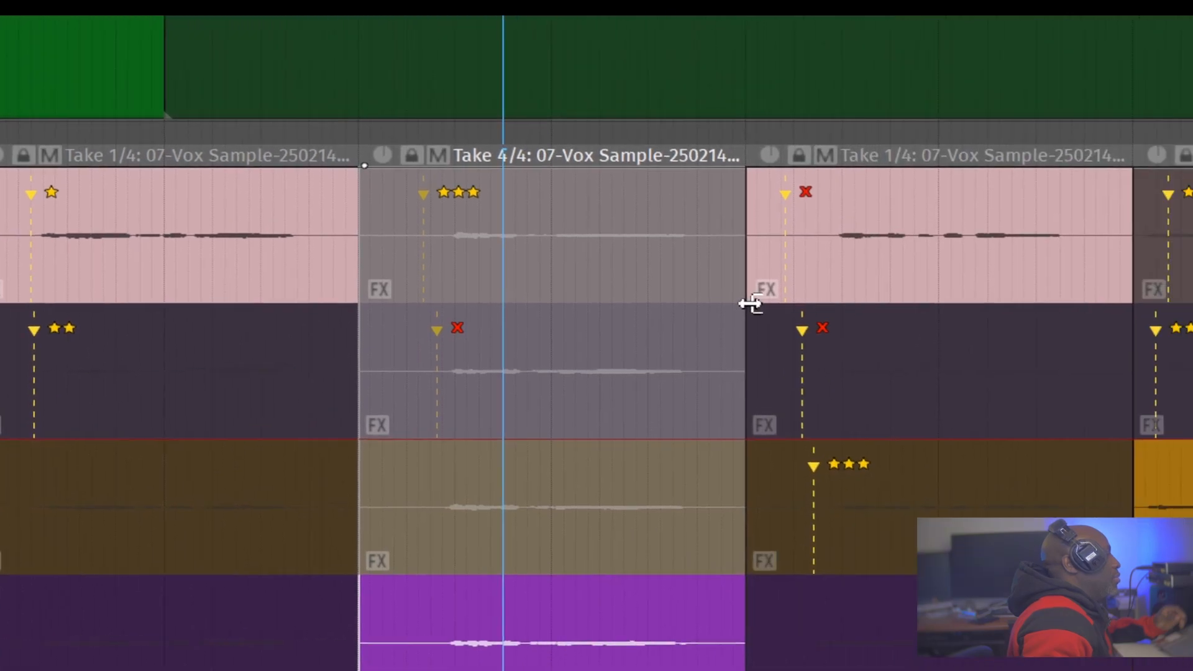
left_click(644, 351)
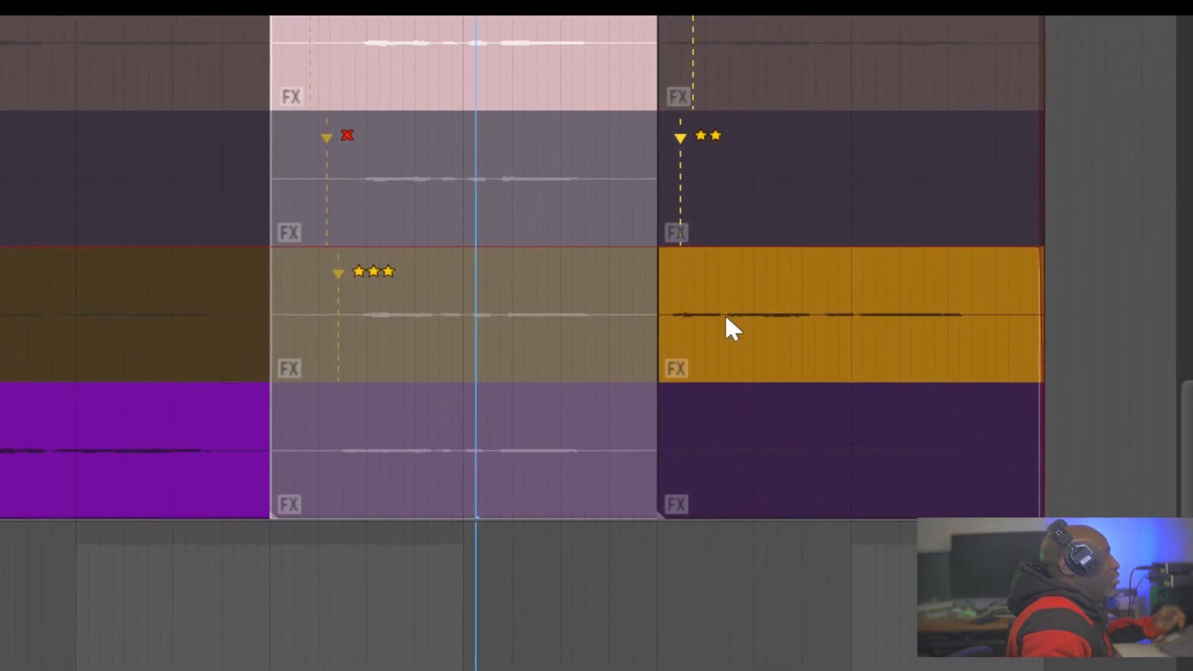
left_click(861, 206)
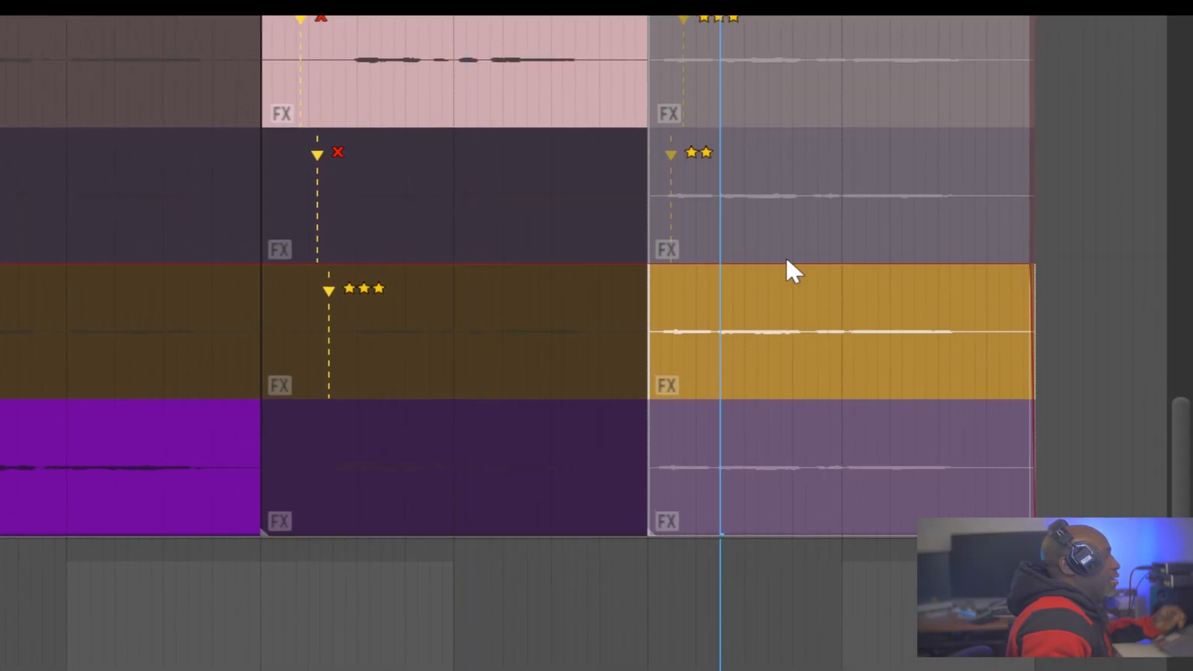
left_click(830, 149)
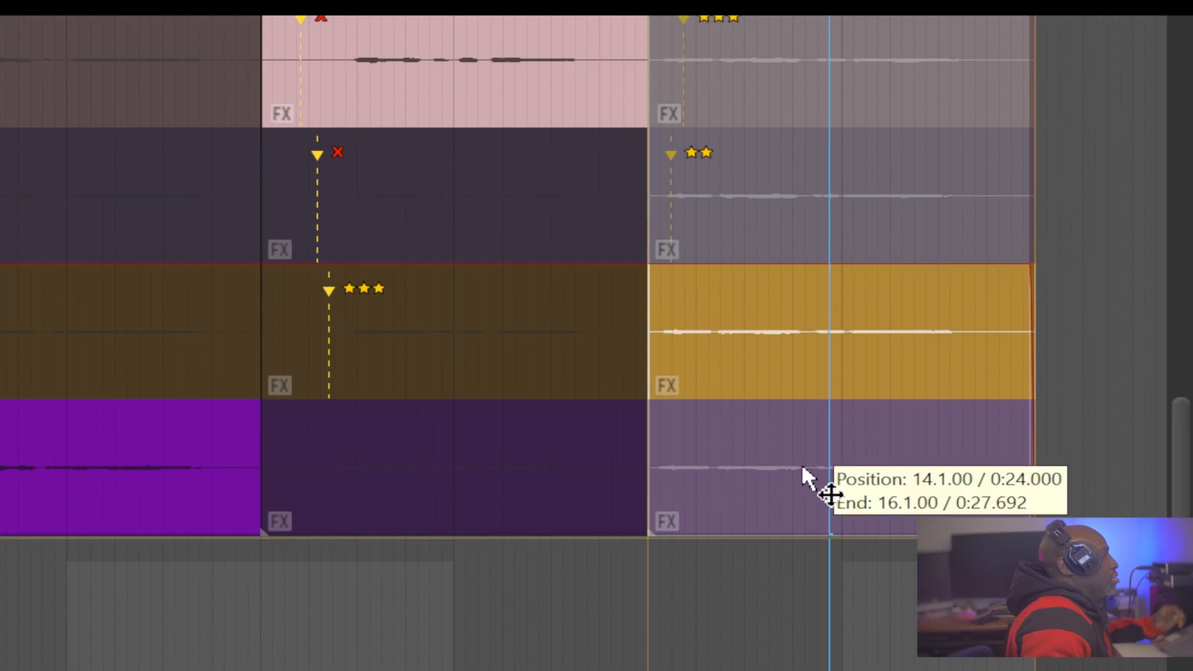
left_click(416, 56)
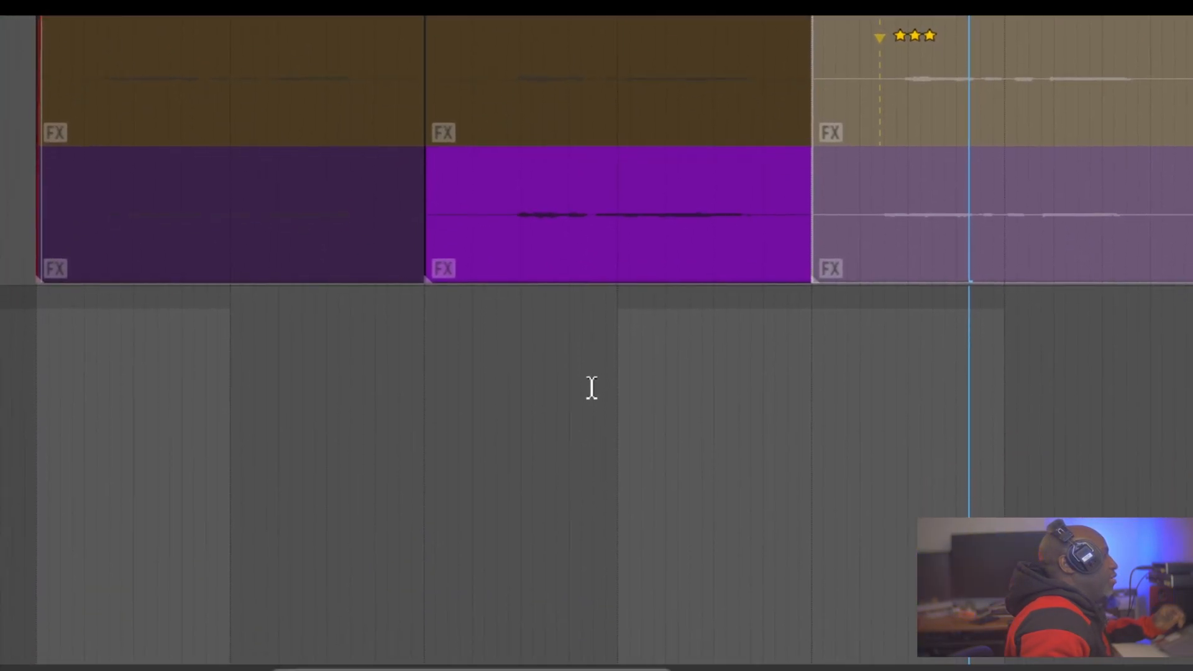
left_click(591, 386)
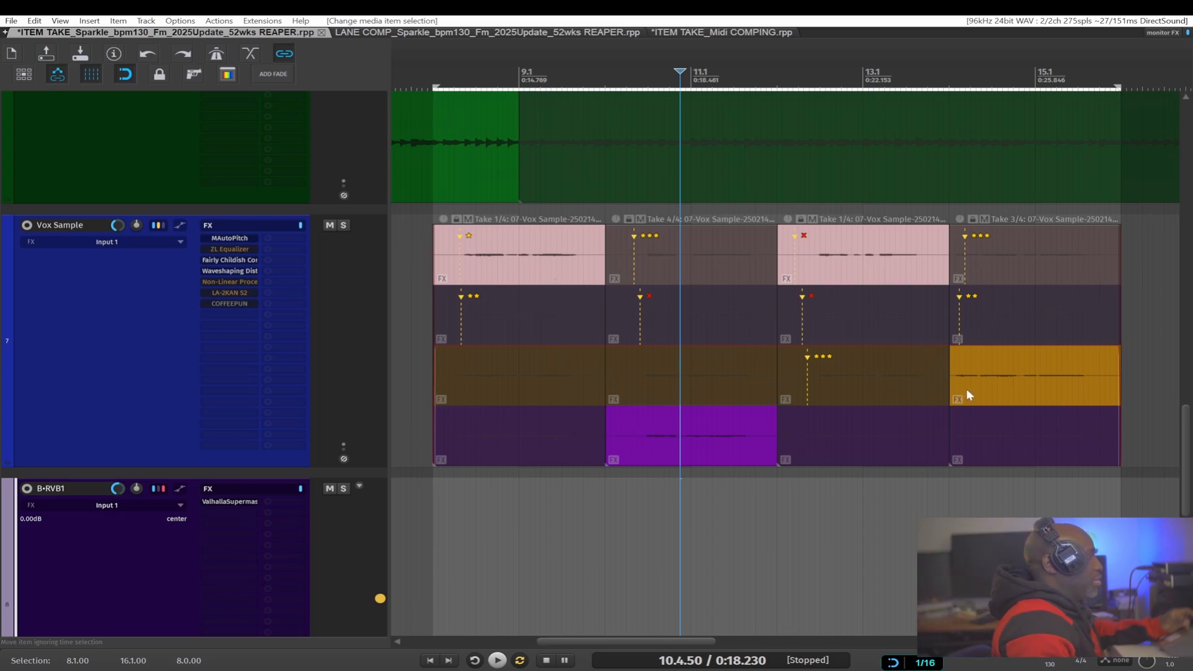
left_click(550, 404)
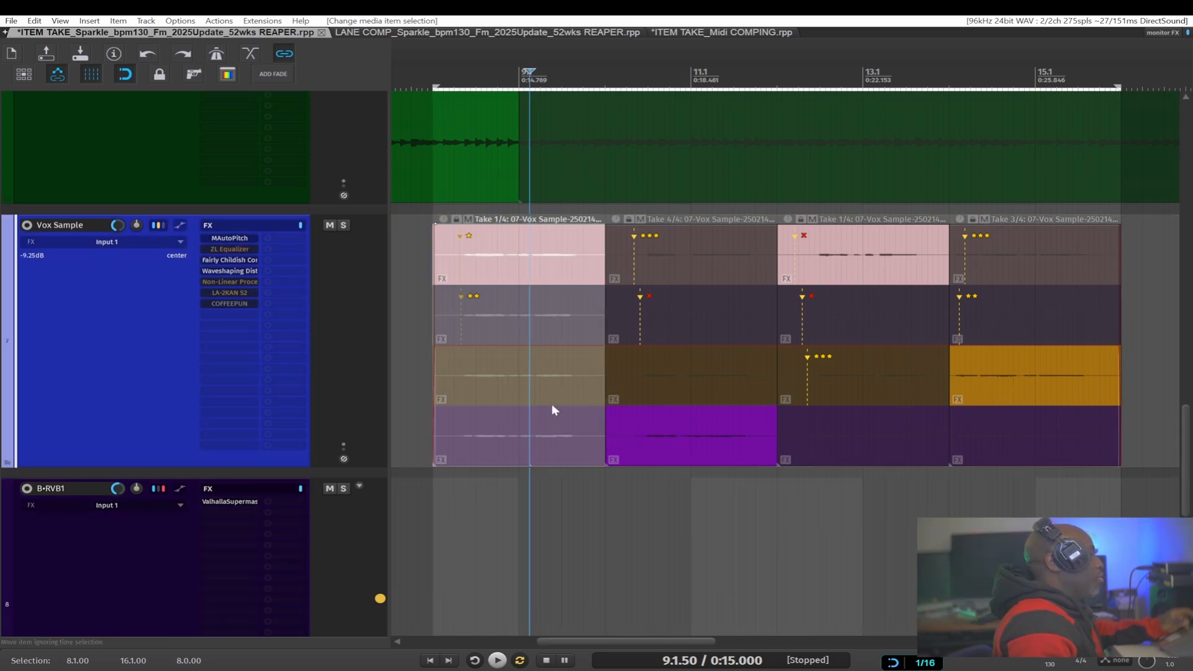
left_click(544, 337)
left_click(706, 331)
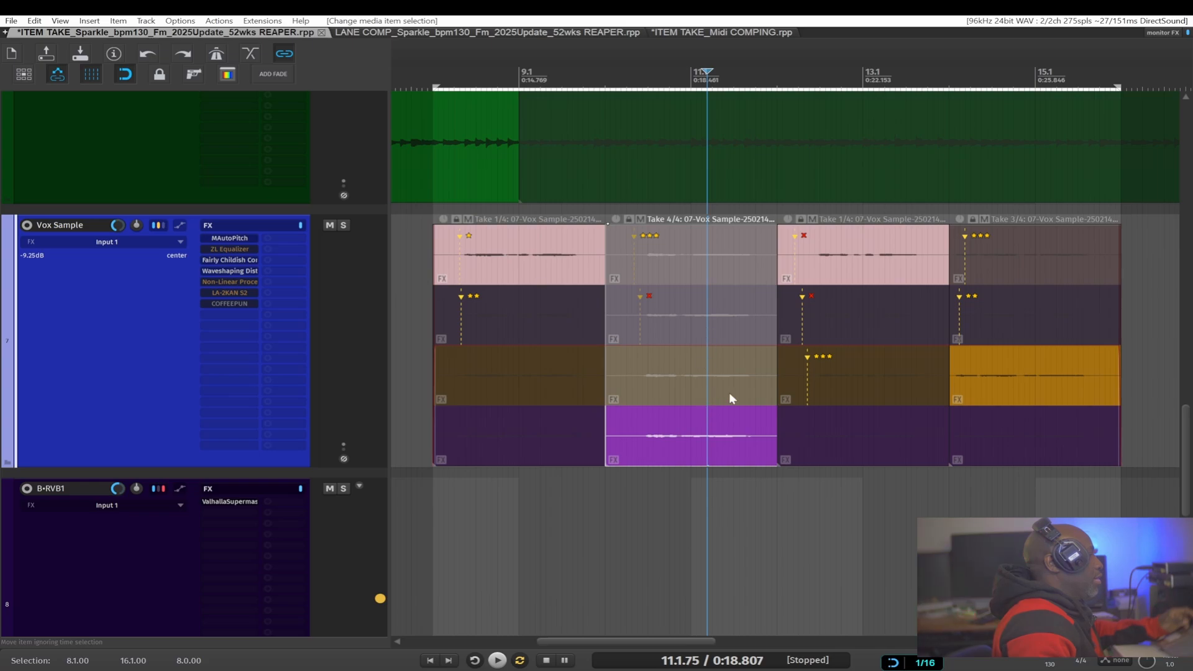
left_click(892, 320)
left_click(881, 281)
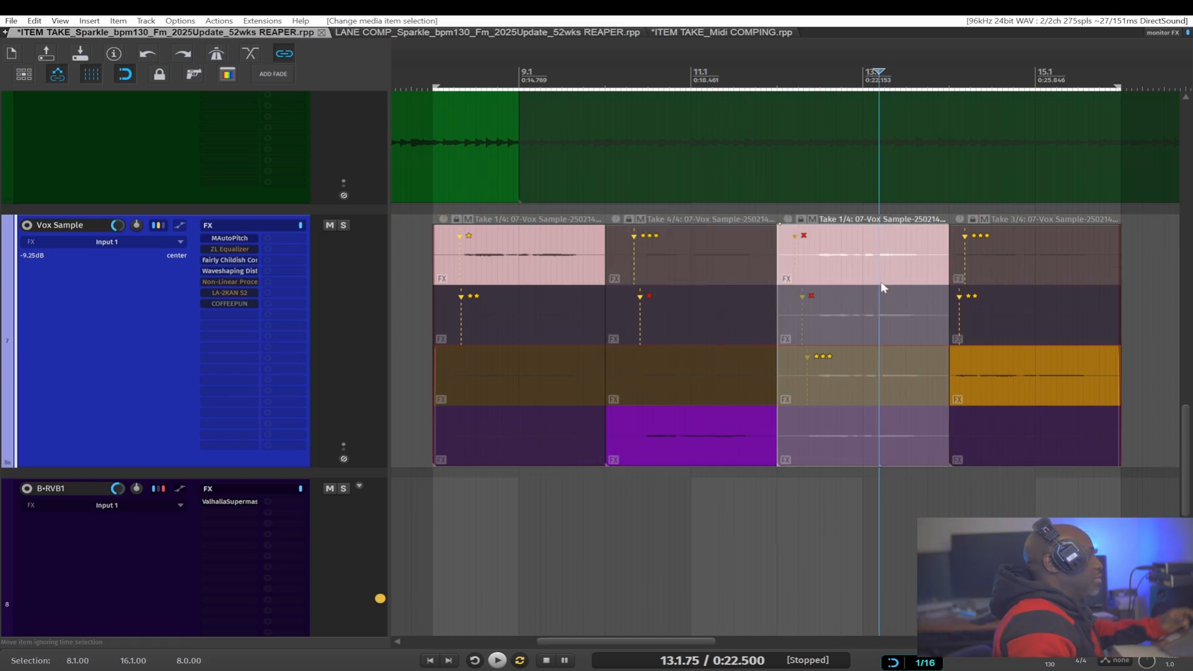
left_click(805, 510)
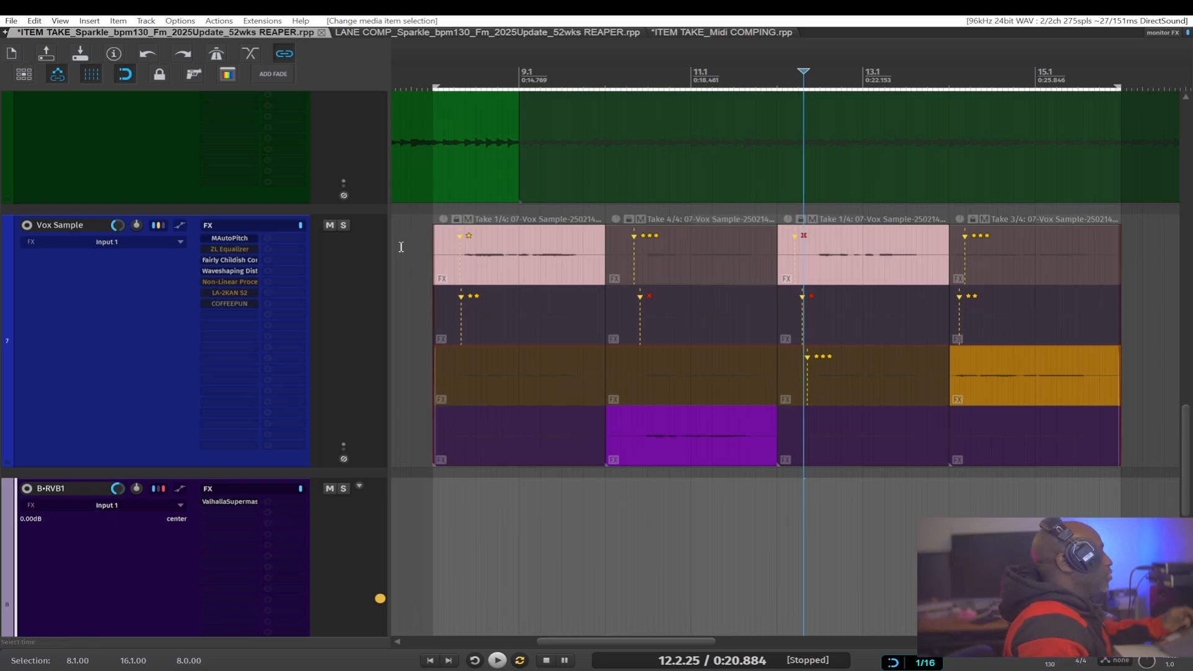
Select all four Vox Sample sections and turn off Lock to active take for them
left_click_drag(509, 249, 1054, 443)
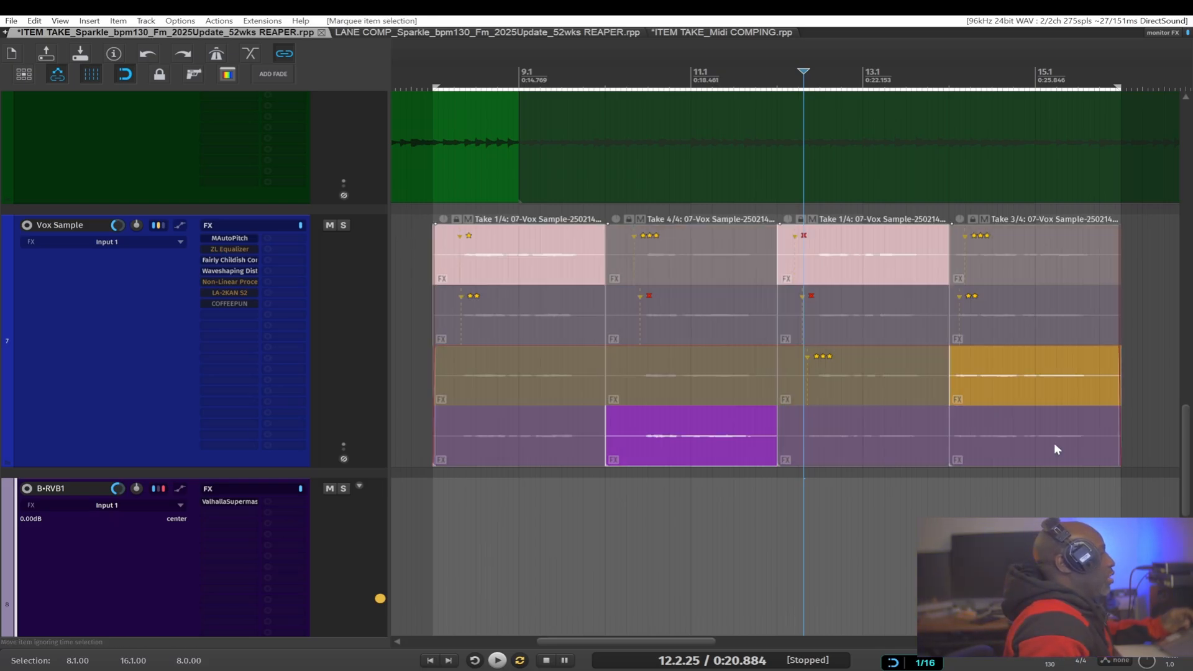
right_click(576, 301)
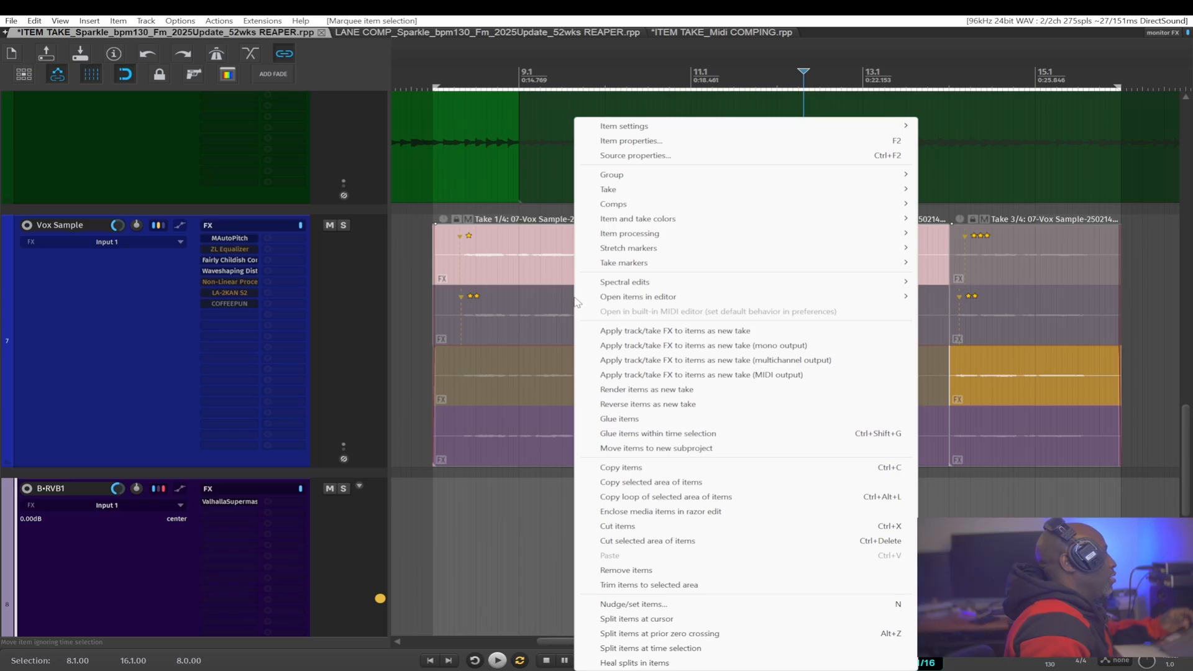
mouse_move(612, 191)
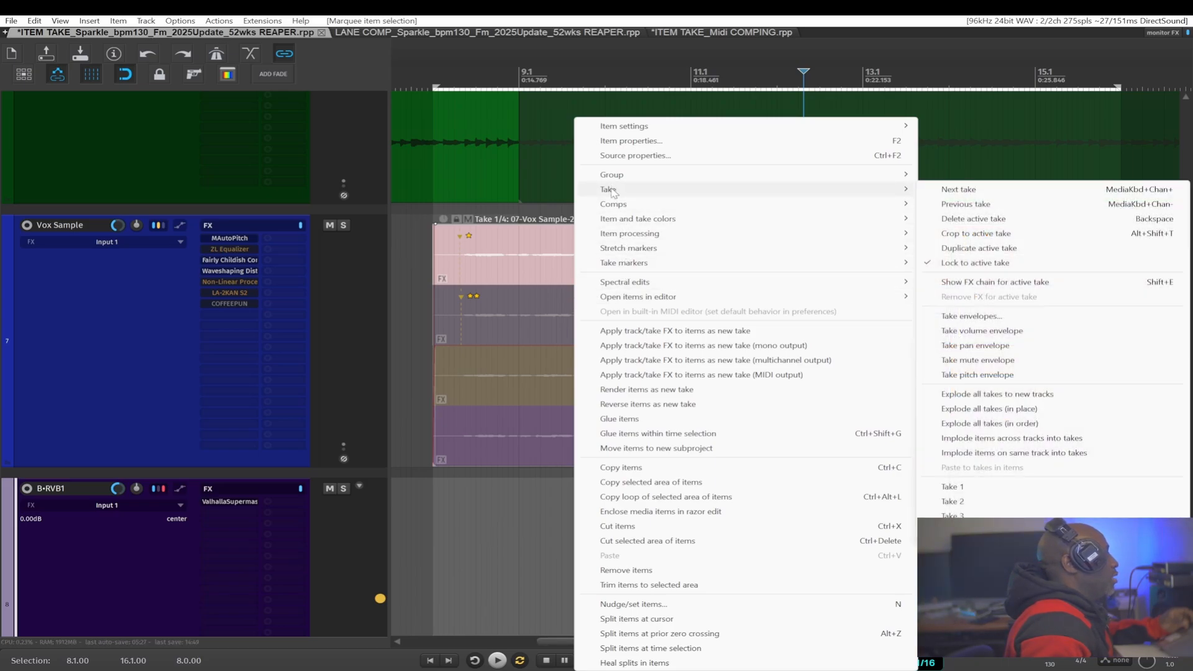
left_click(926, 268)
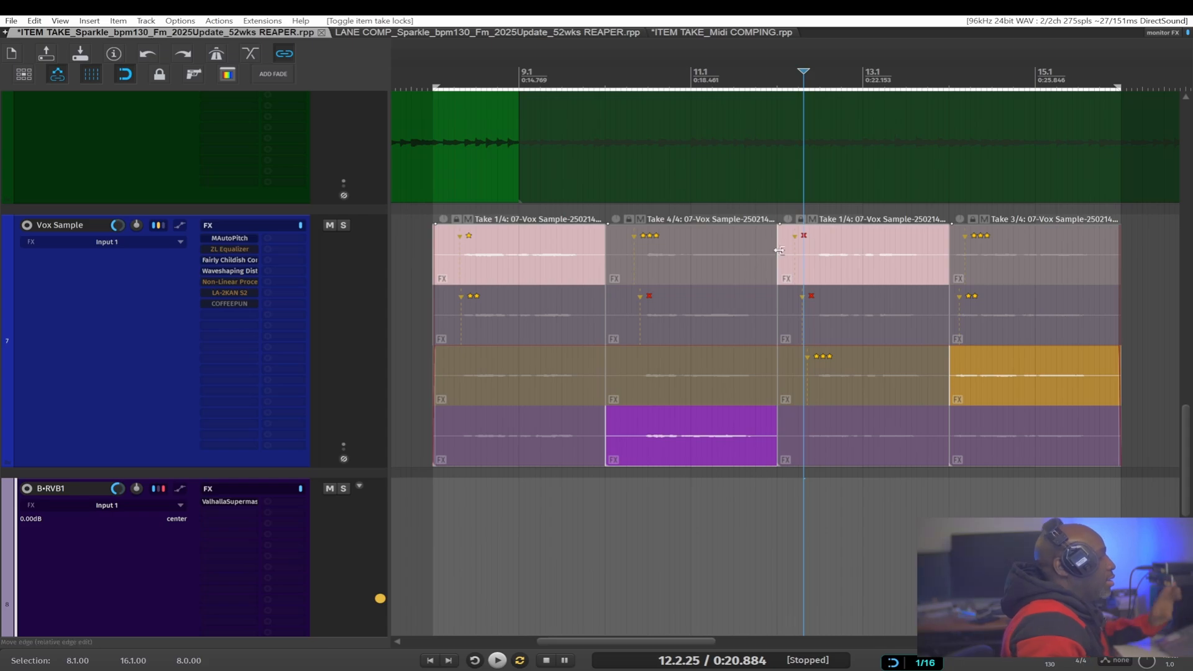
Look up the Crop to active take command among the take options of the selected Vox Sample sections
right_click(528, 238)
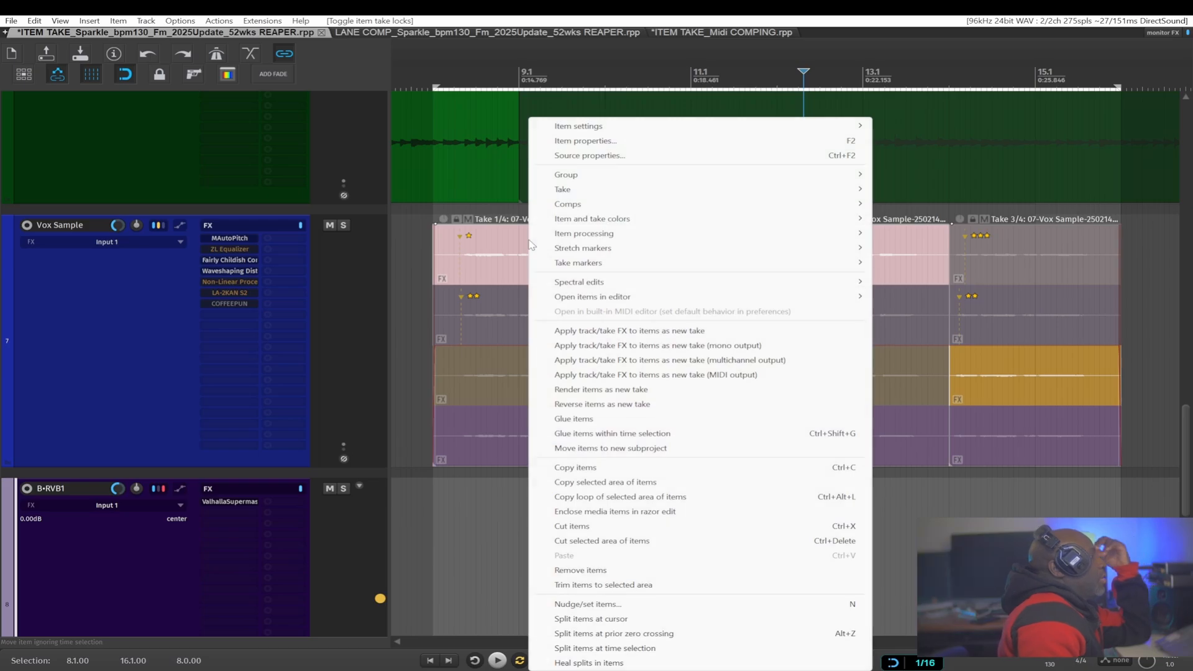
mouse_move(573, 195)
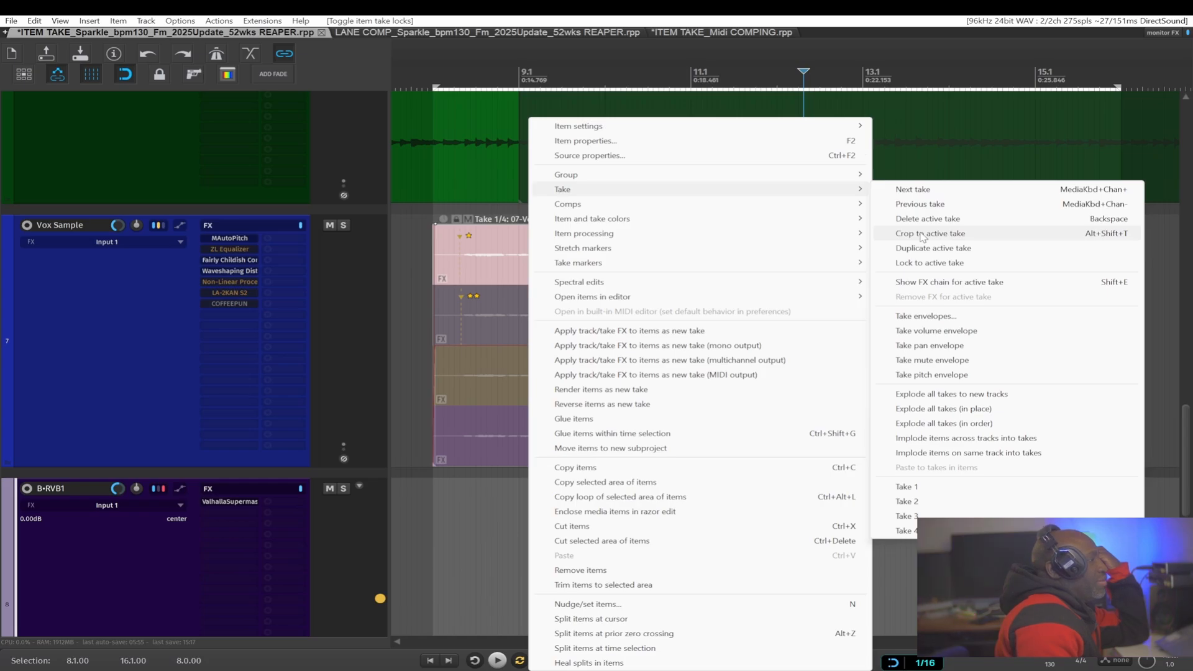
left_click(1100, 236)
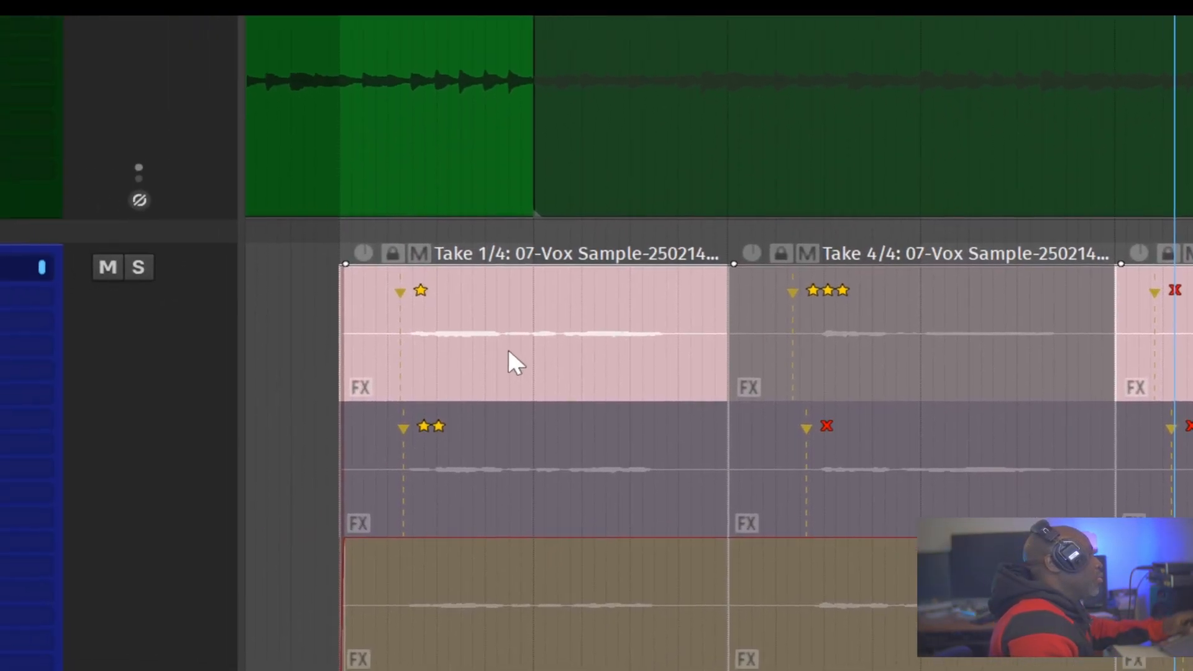
right_click(593, 340)
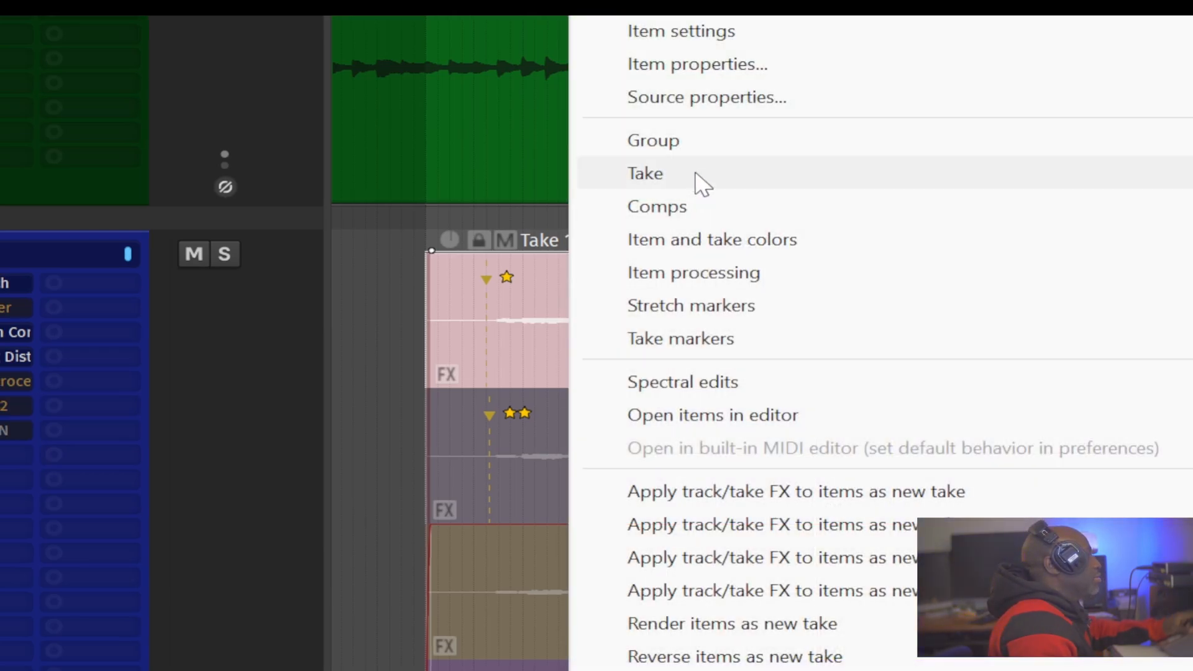
mouse_move(715, 175)
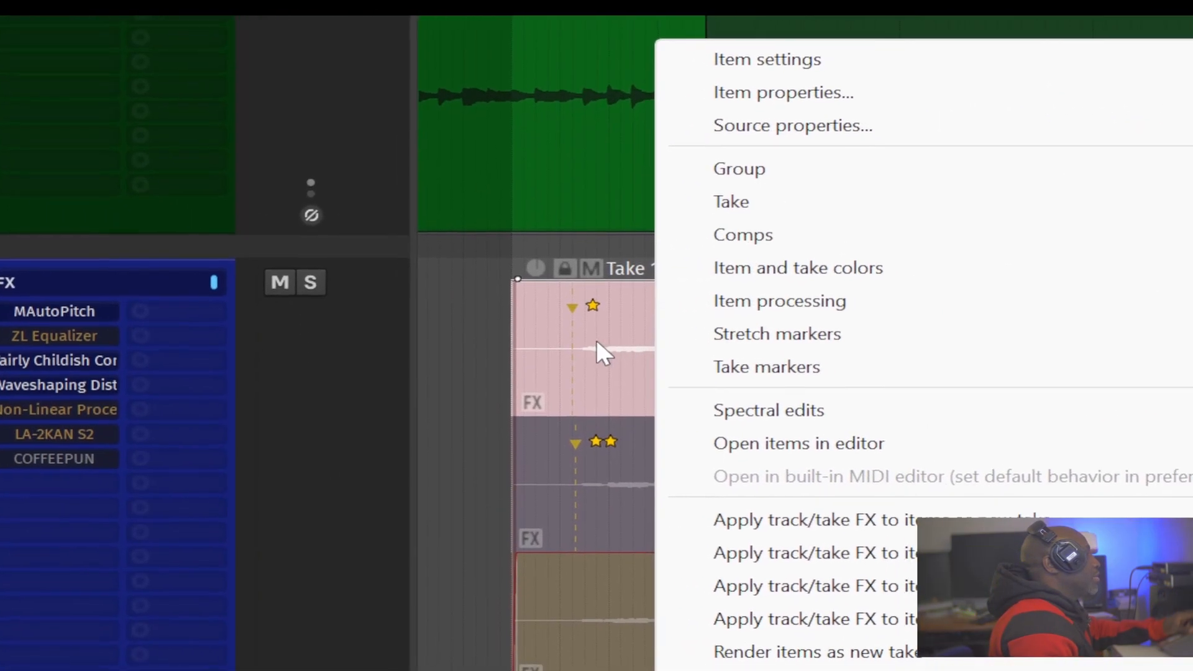
left_click(606, 341)
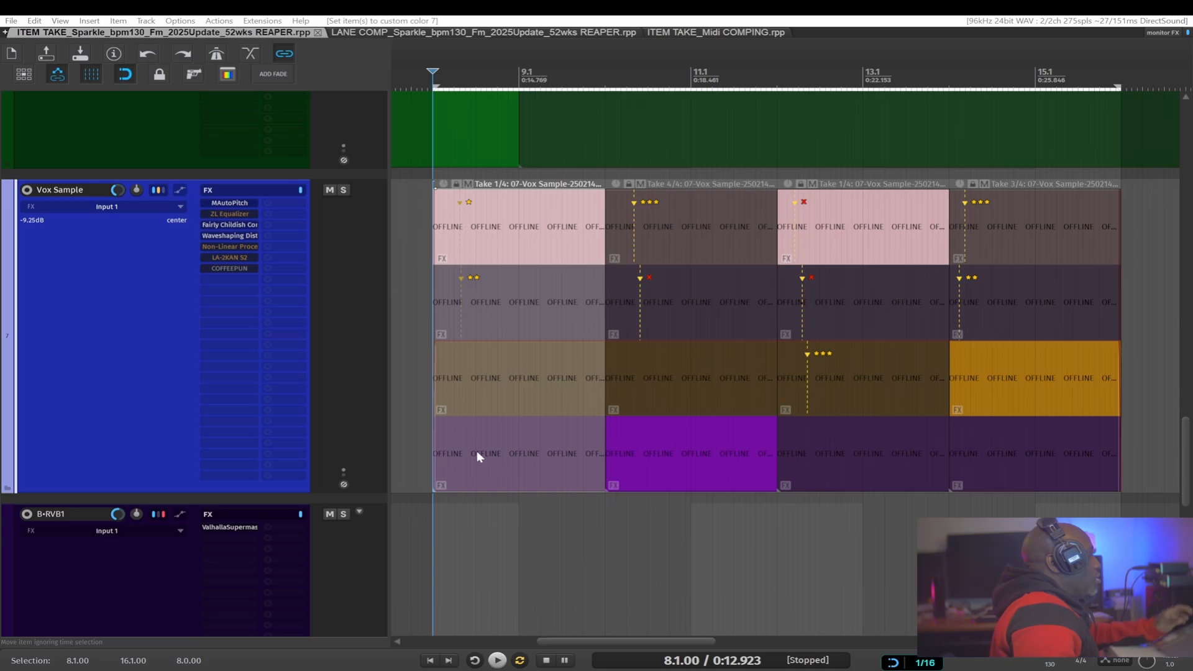
Search the action list for "up rank" and highlight the action that cycles ranking levels for the take marker at mouse position
key("question")
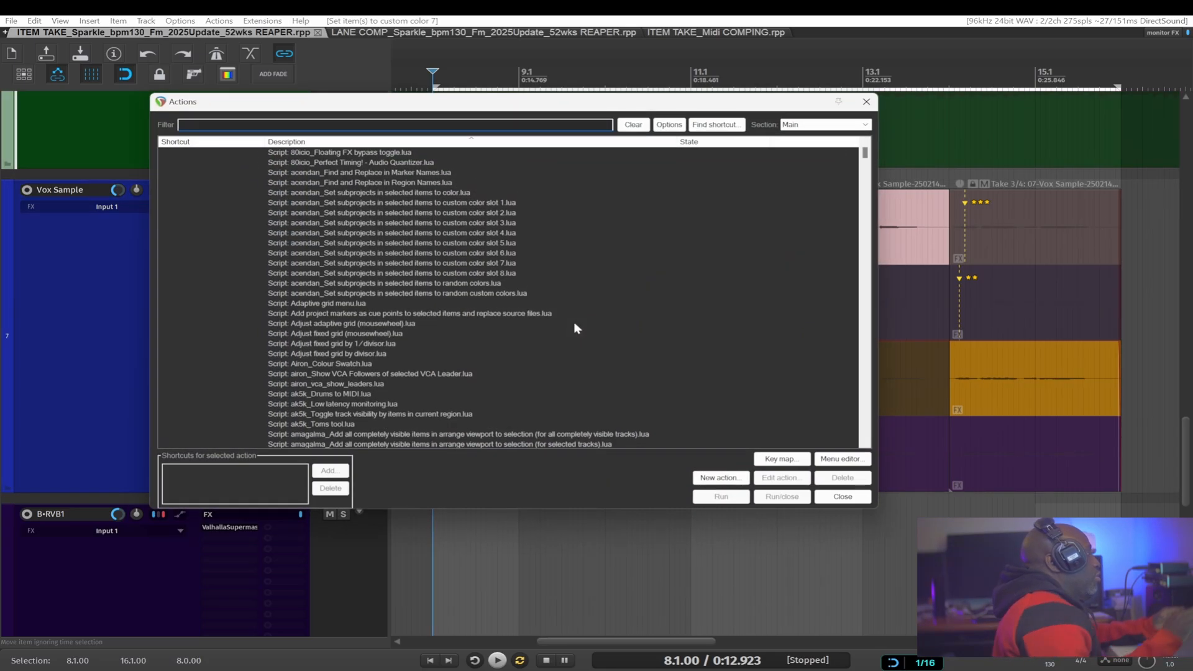
left_click_drag(504, 105, 563, 154)
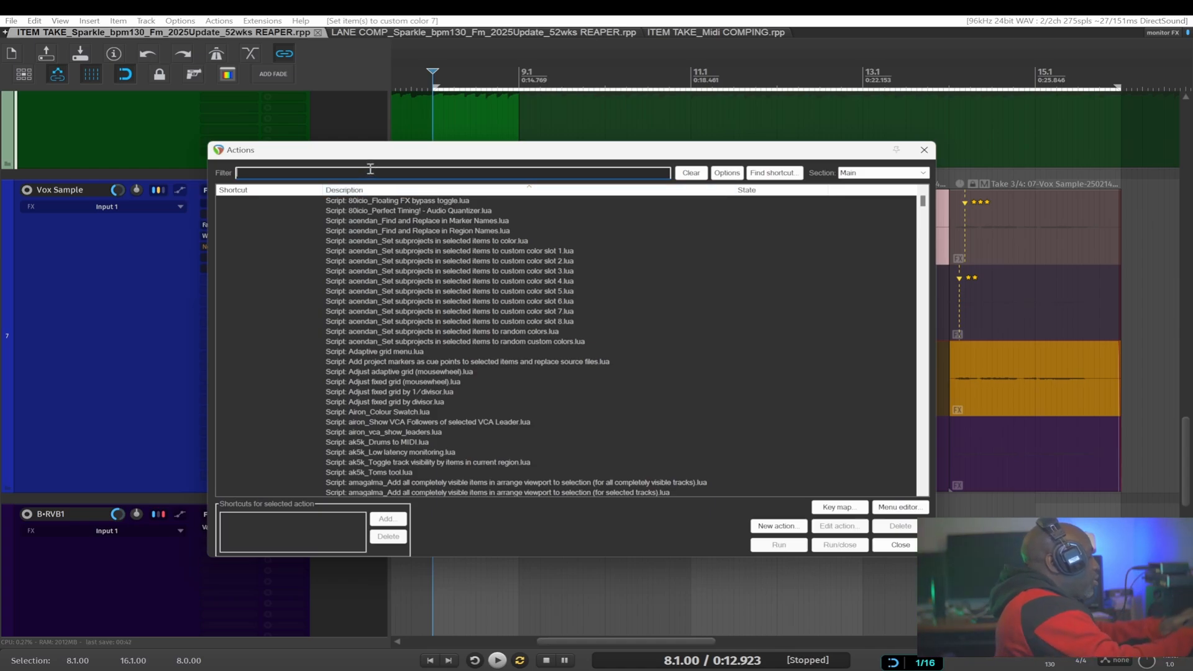
type("rank")
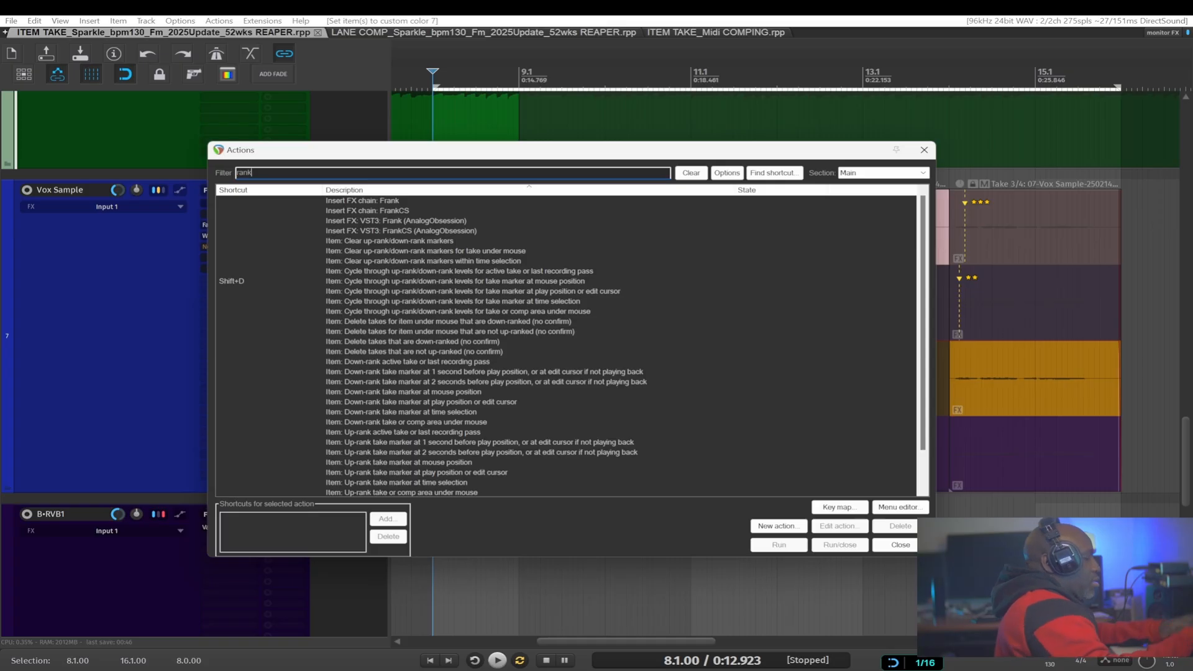
key("Home")
type("up")
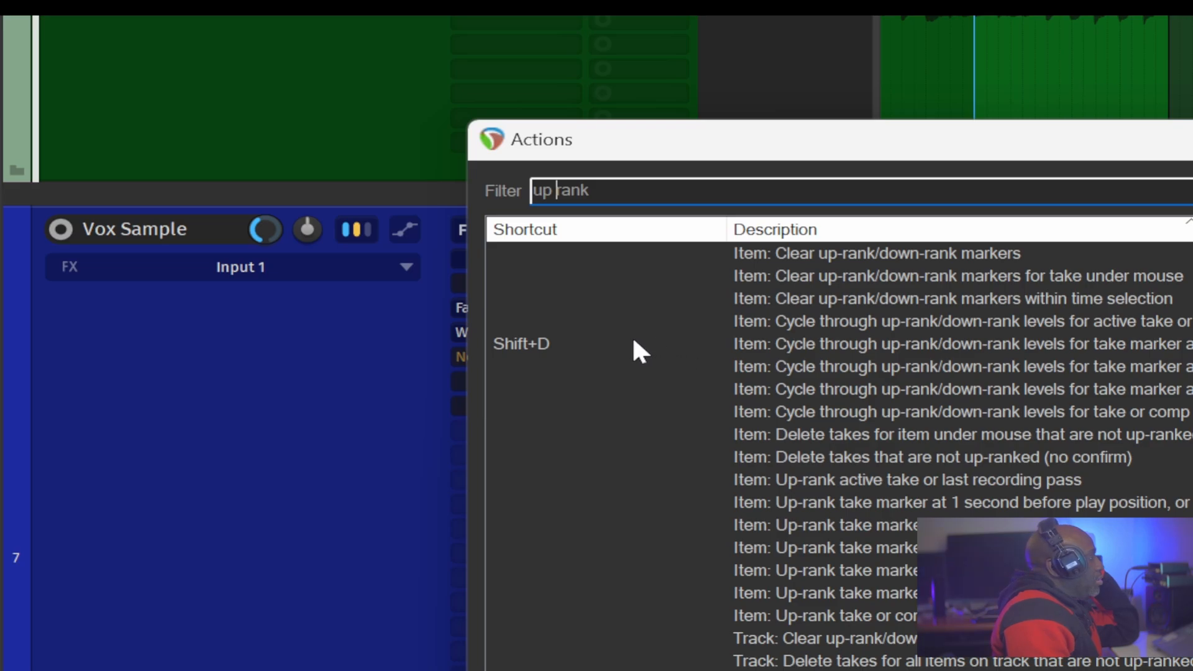
left_click(766, 348)
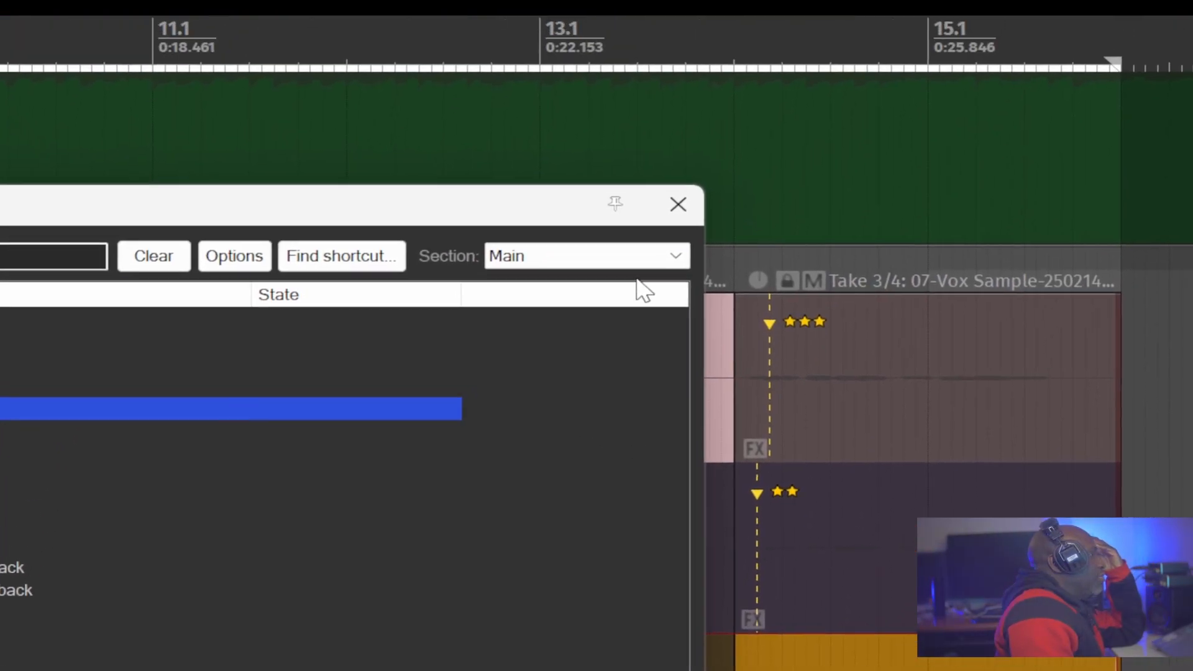
left_click(678, 204)
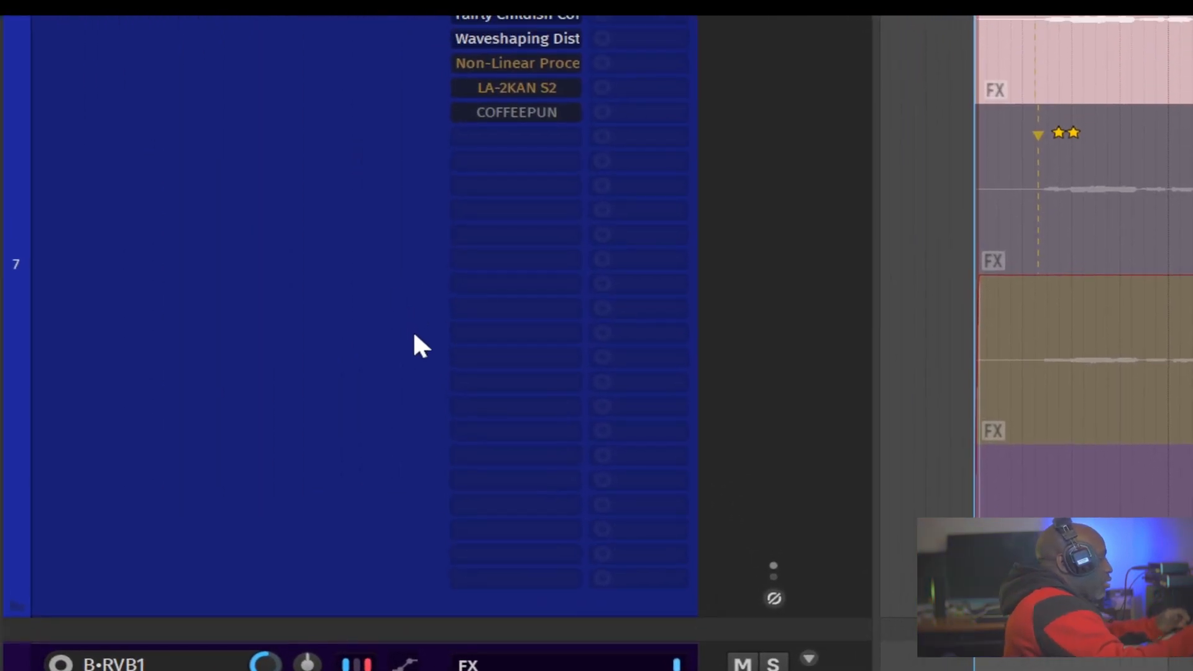
Search the preferences for "rank" and examine the options available for Take marker ranking levels
key("ctrl+p")
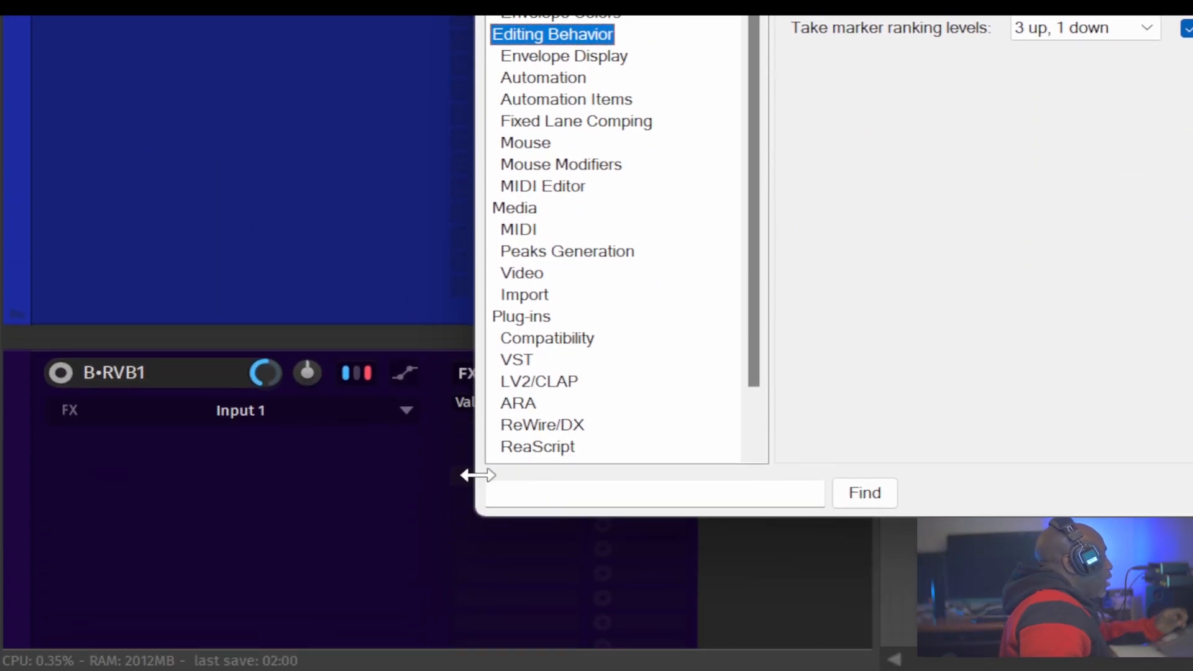
left_click(556, 448)
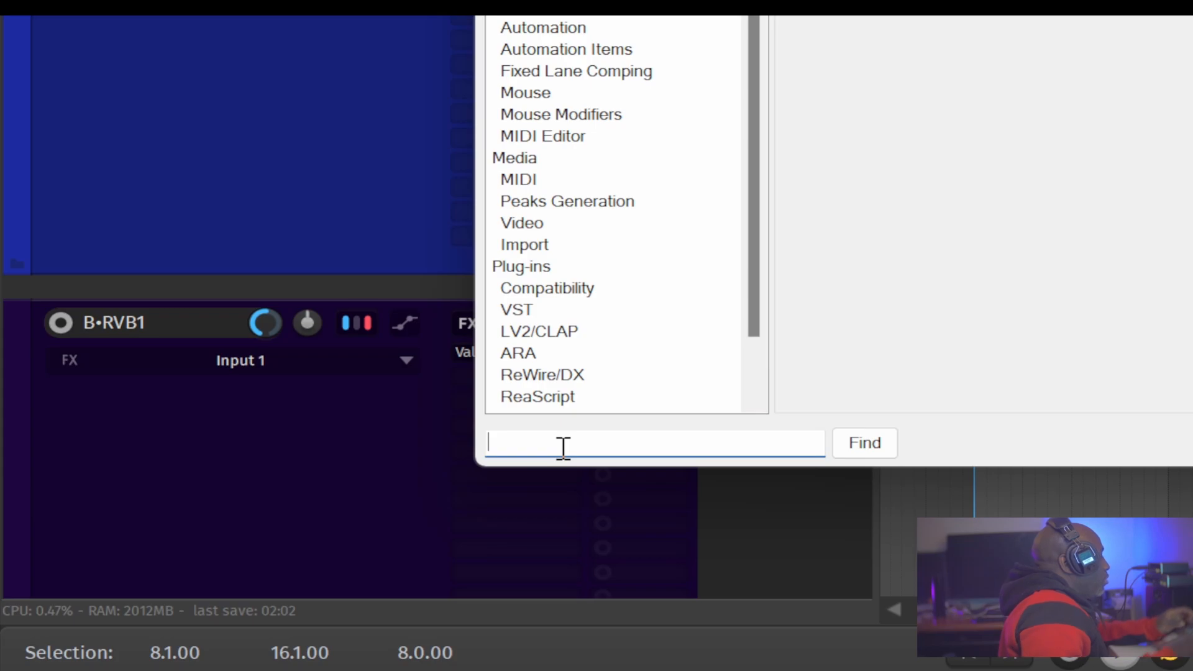
type("r")
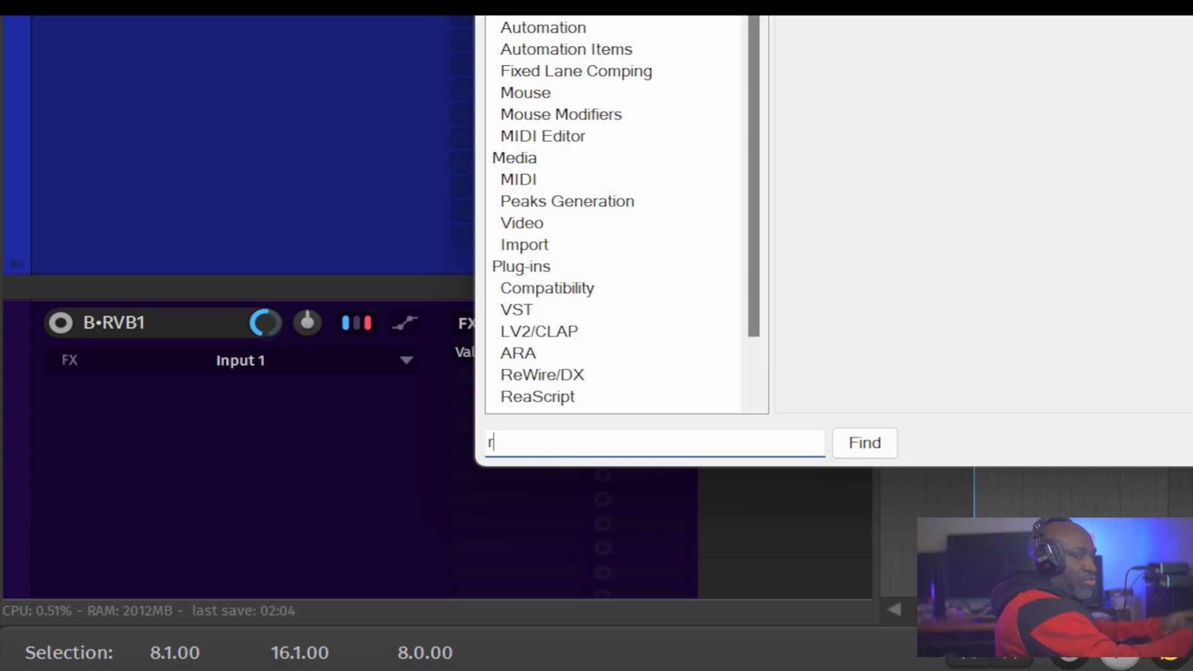
type("ank")
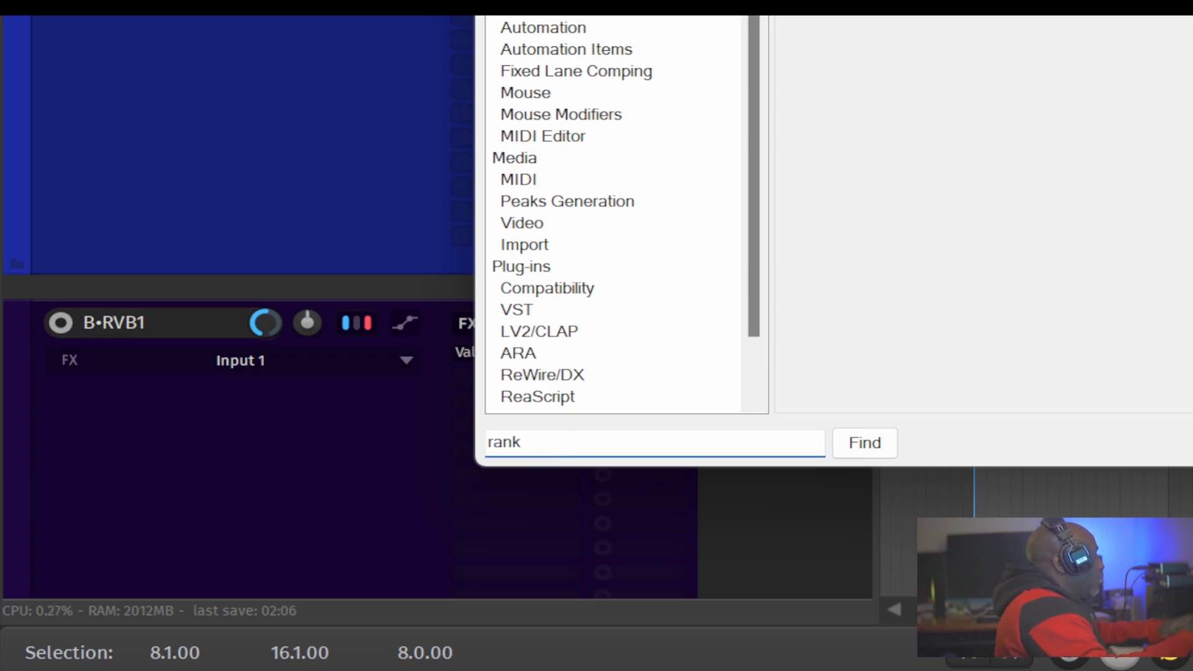
key("Return")
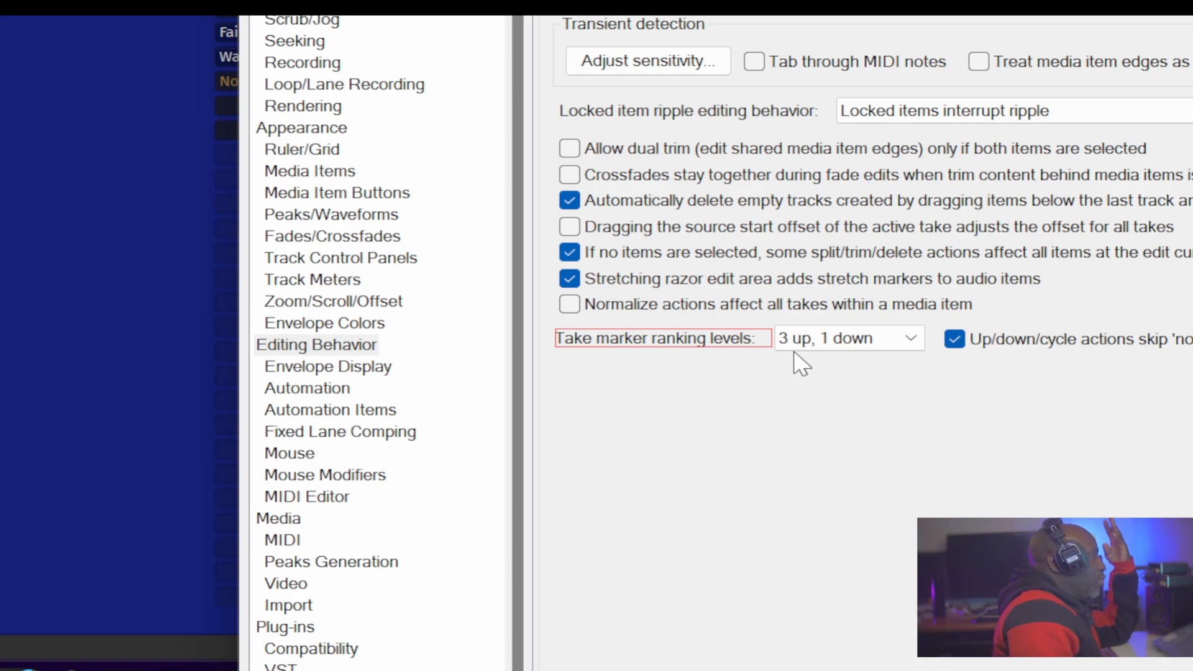
left_click(839, 336)
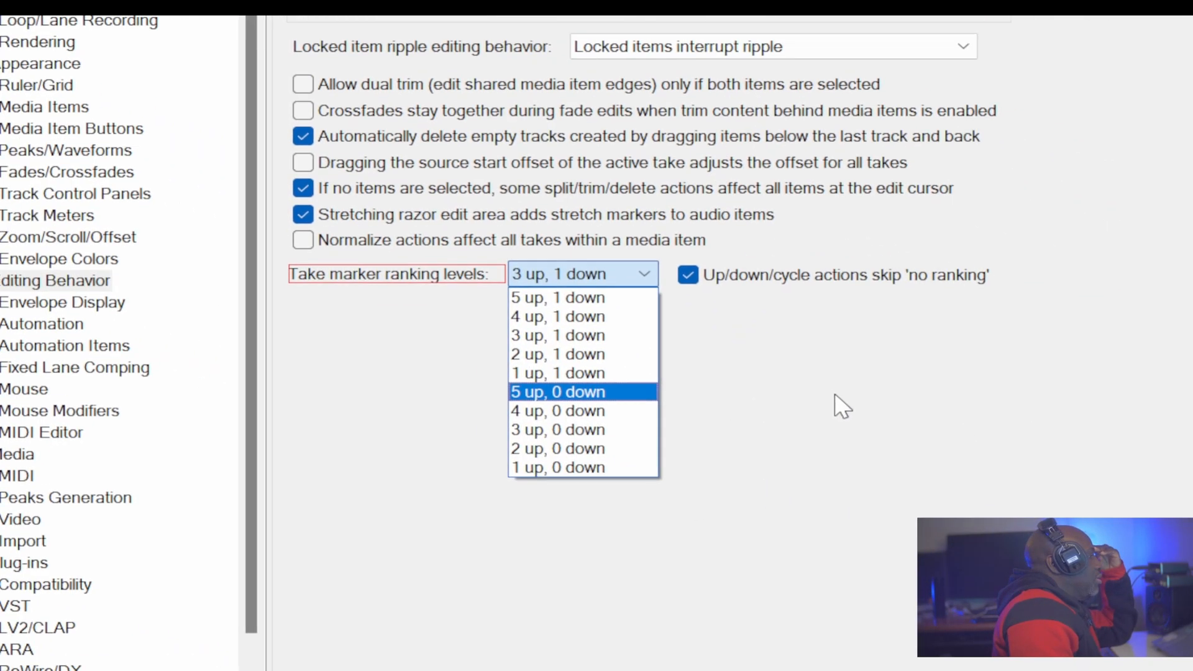
left_click(834, 393)
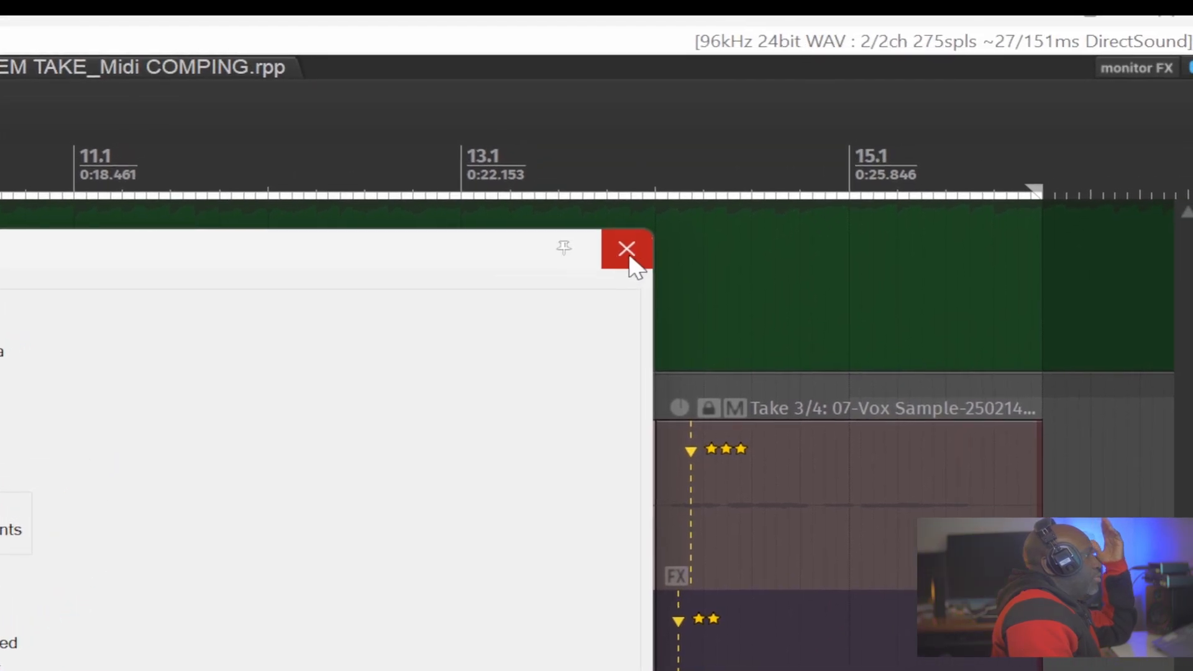
left_click(629, 248)
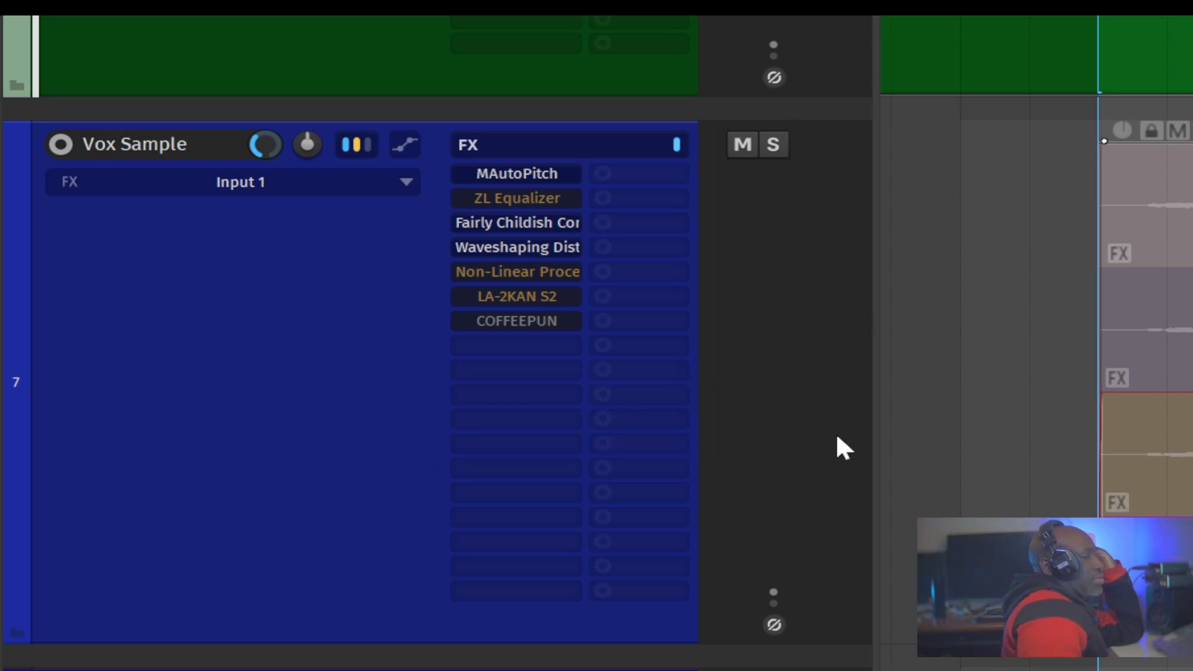
Turn on fixed item lanes for the Vox Sample track and box-select its multi-take item
right_click(797, 364)
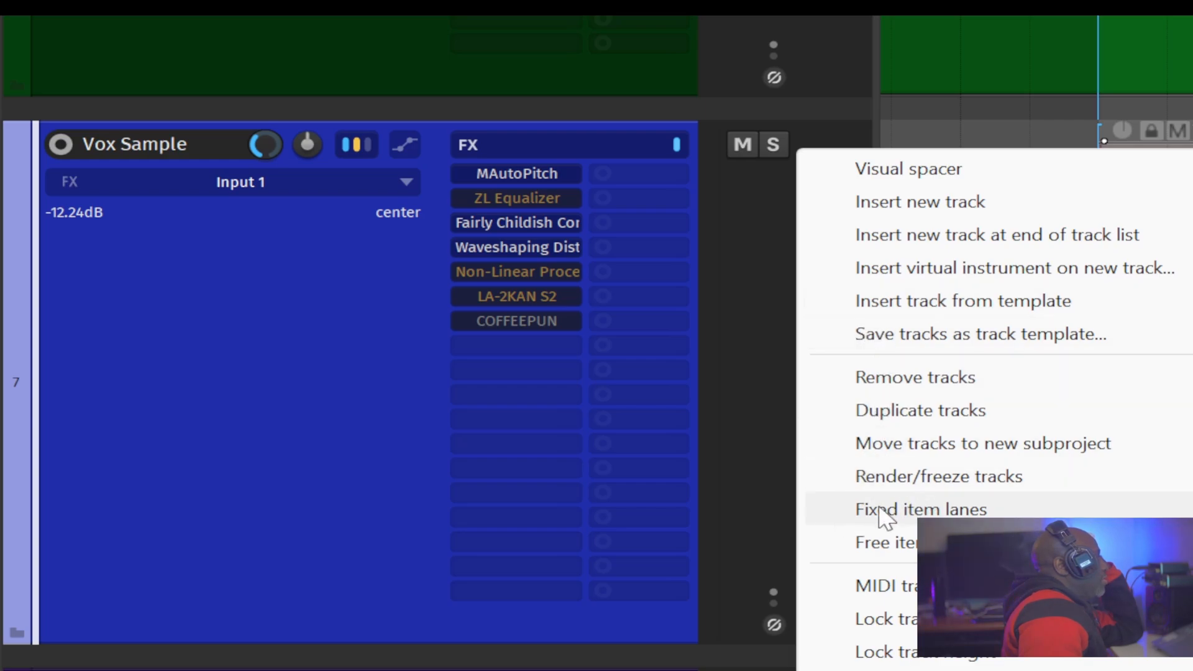
left_click(954, 511)
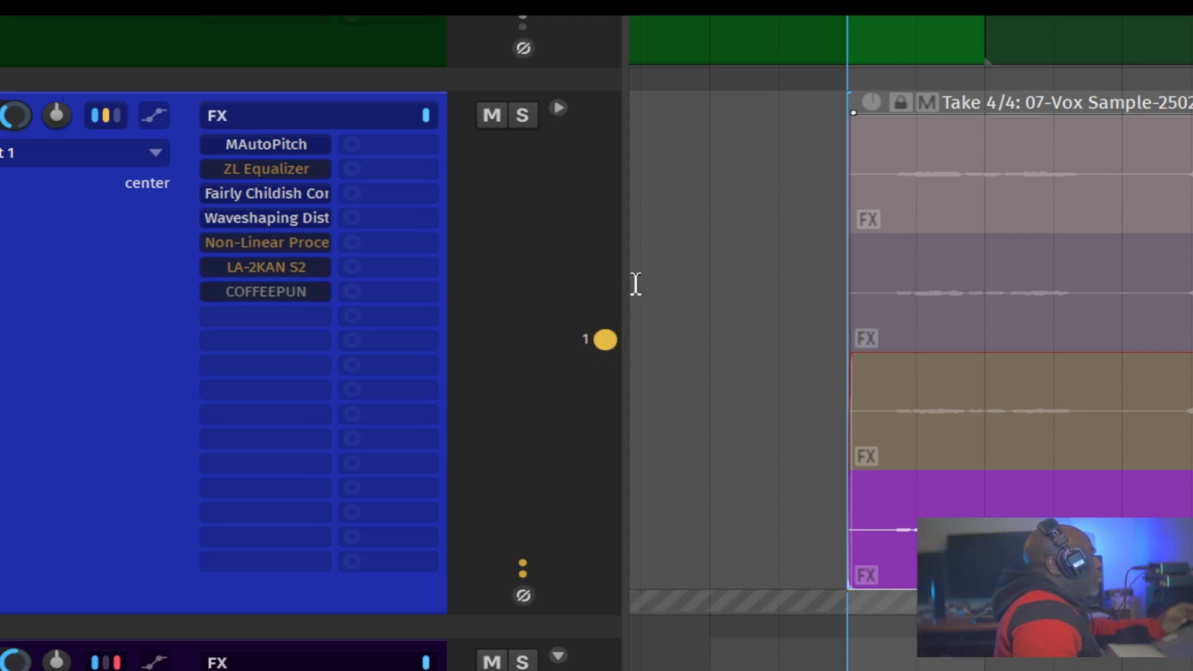
left_click_drag(784, 143, 1192, 538)
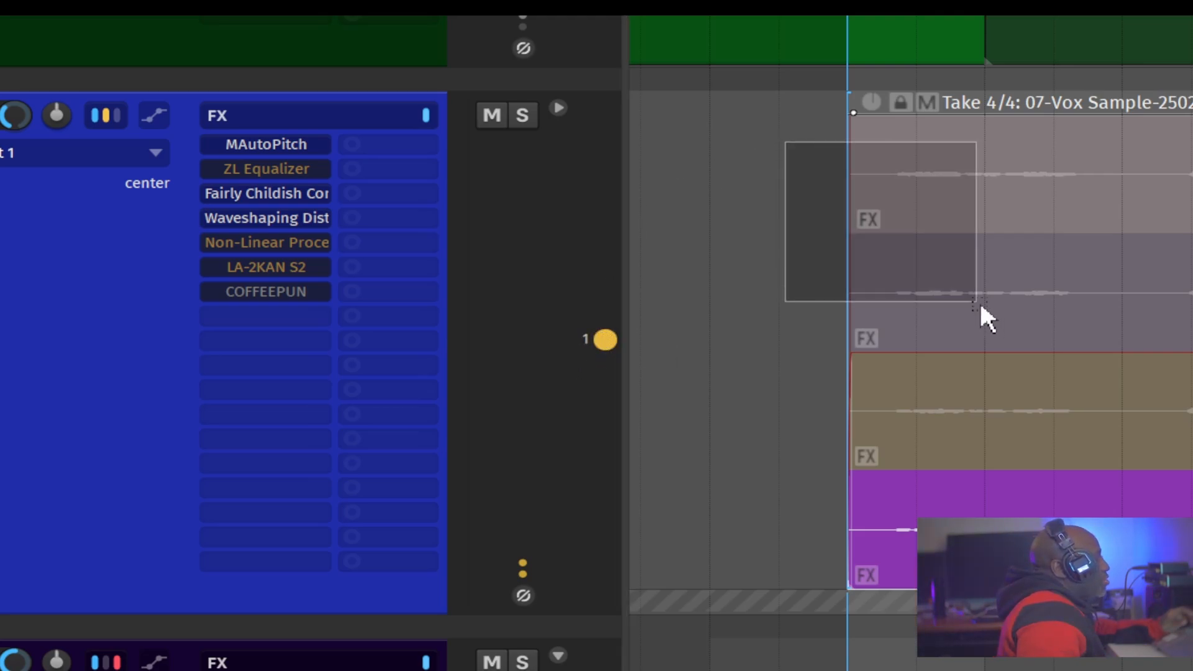
left_click_drag(709, 351, 725, 342)
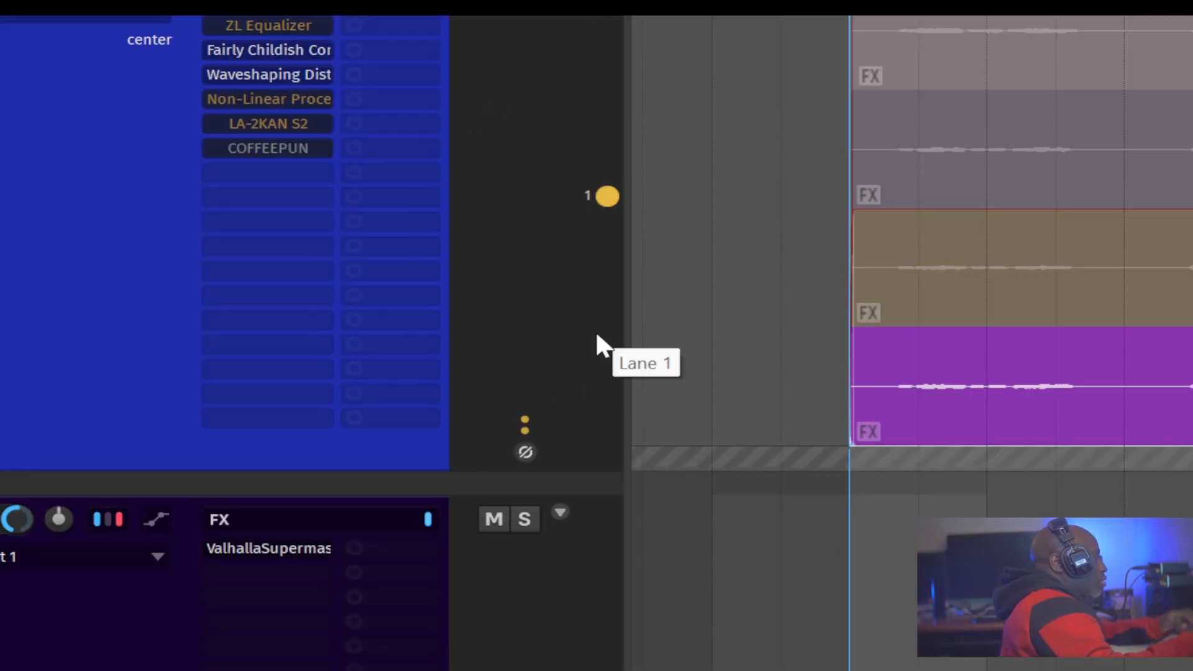
Search the action list for "explode takes" and run Explode takes on selected tracks to fixed lanes for the Vox Sample track
key("shift+slash")
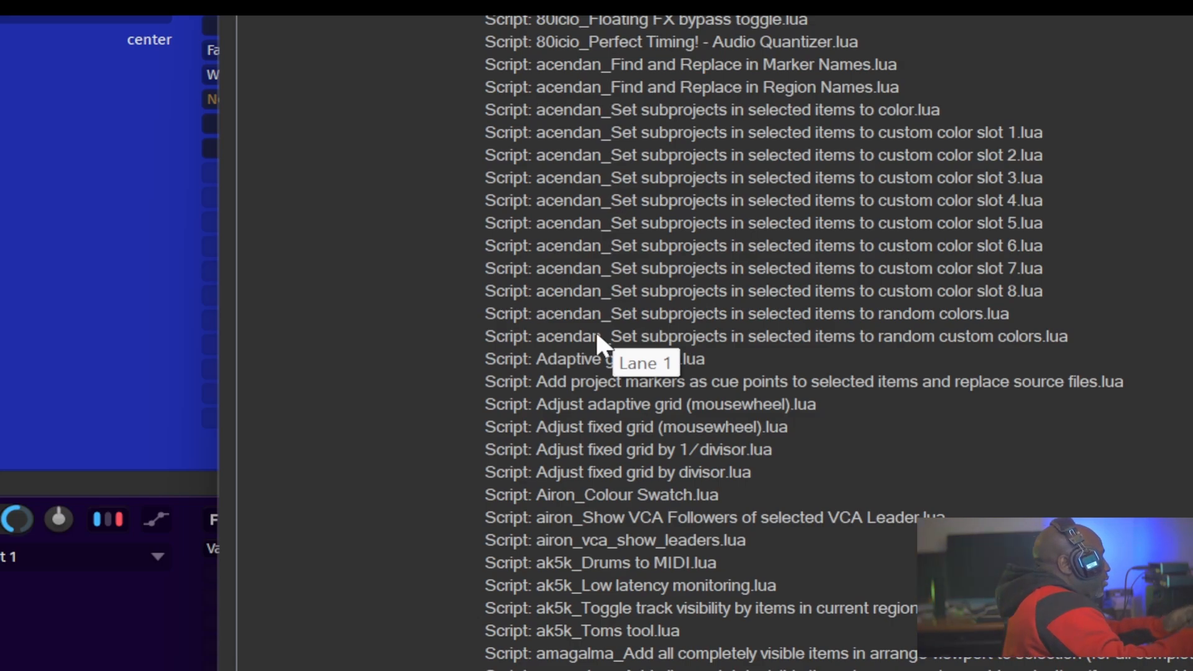
type("explode")
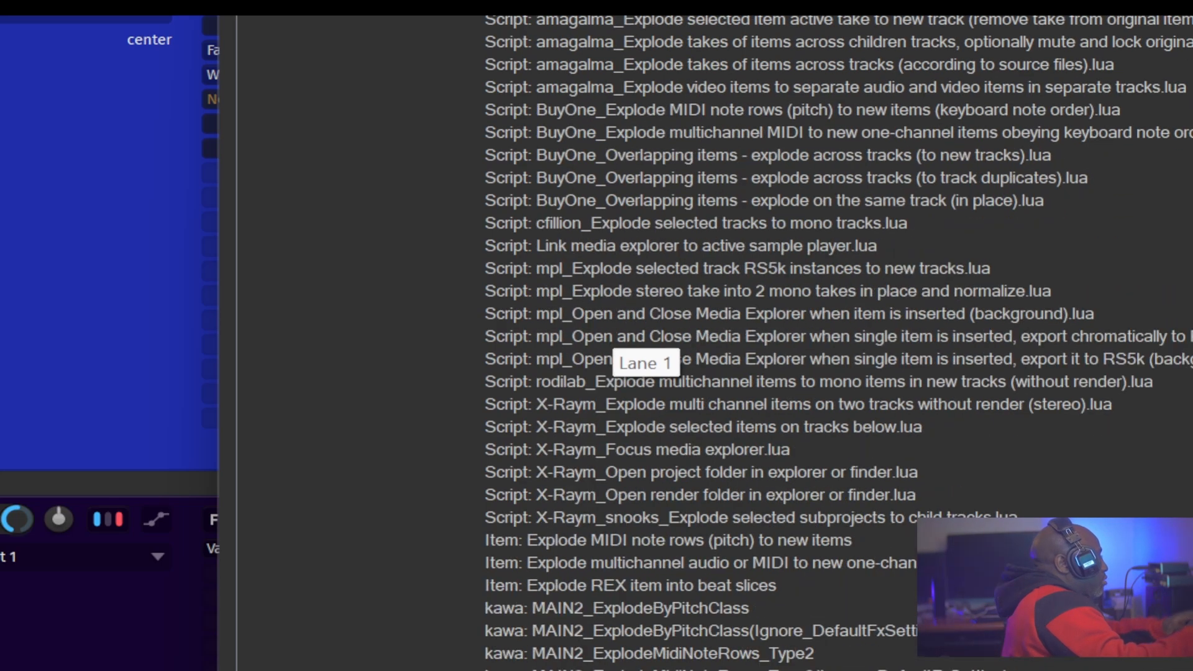
type(" takes")
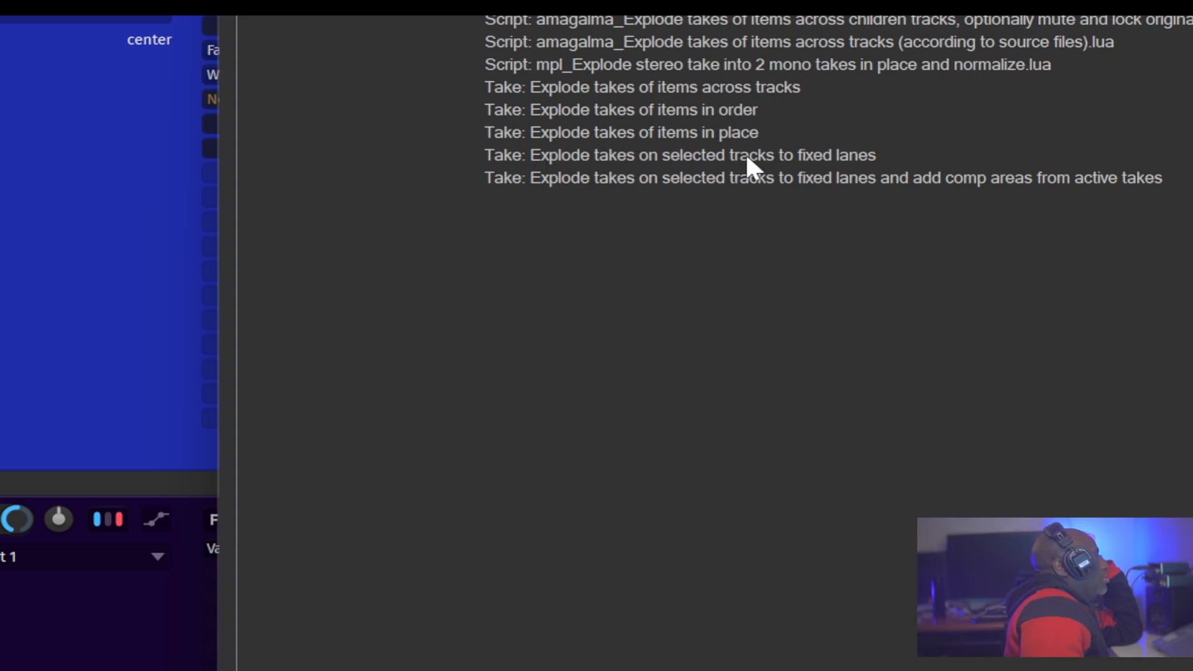
double_click(784, 154)
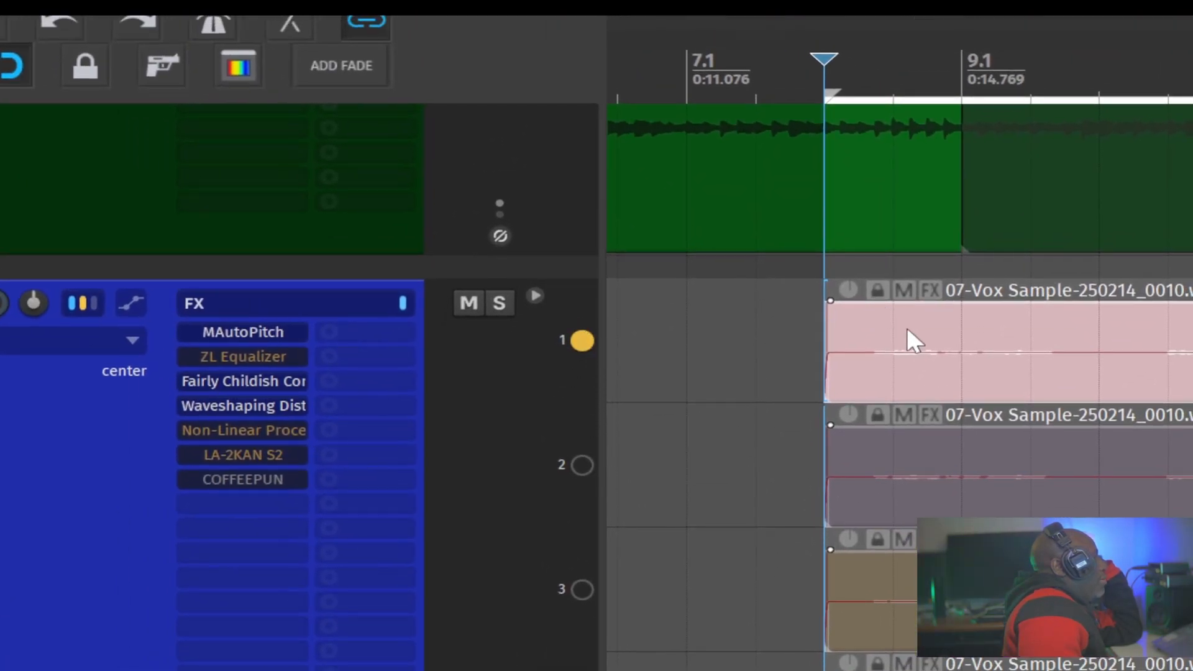
Switch the Vox Sample track's playing lane repeatedly among lanes 1 to 4, finishing on lane 3
left_click(907, 328)
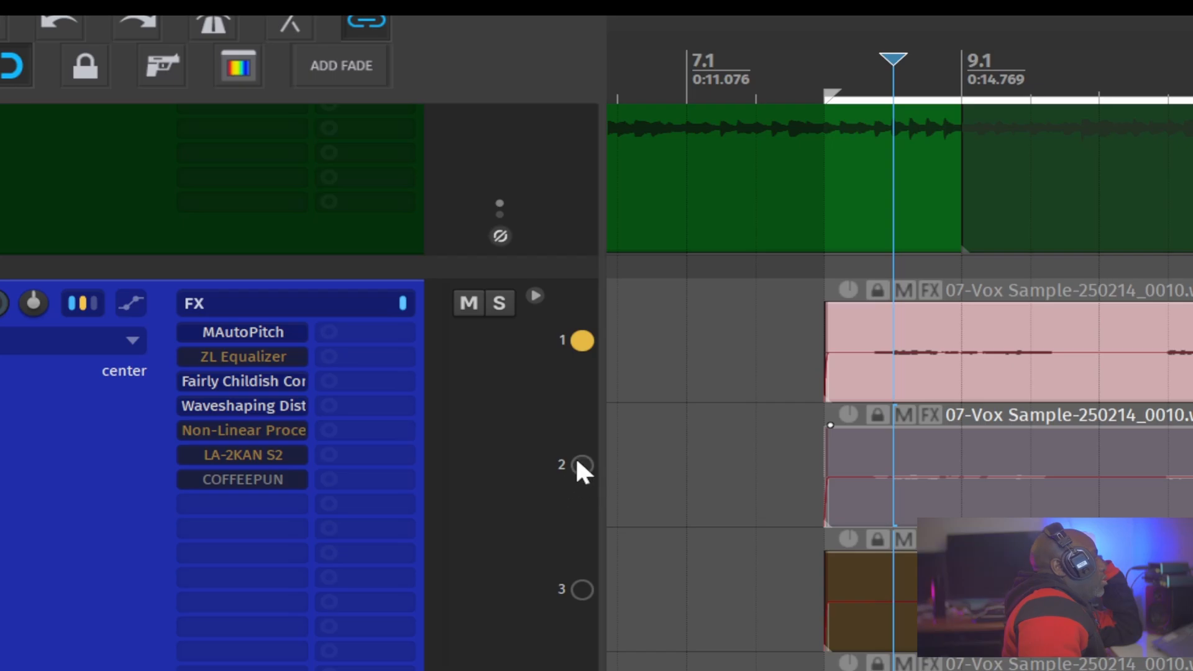
left_click(582, 466)
left_click(582, 589)
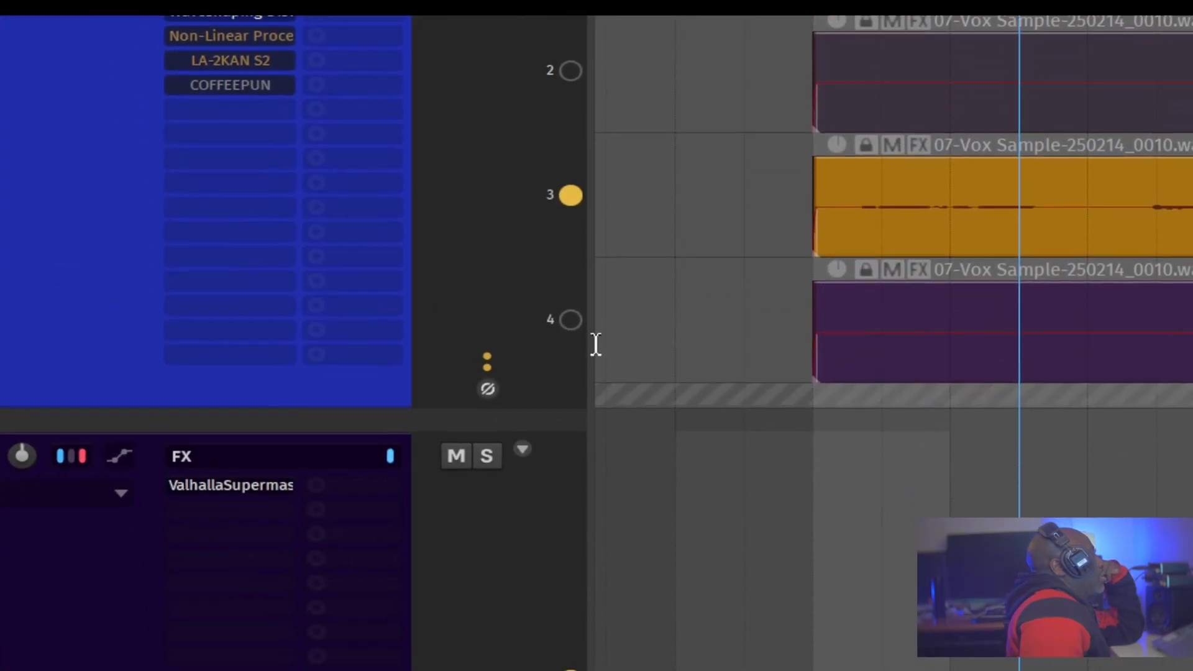
left_click(571, 320)
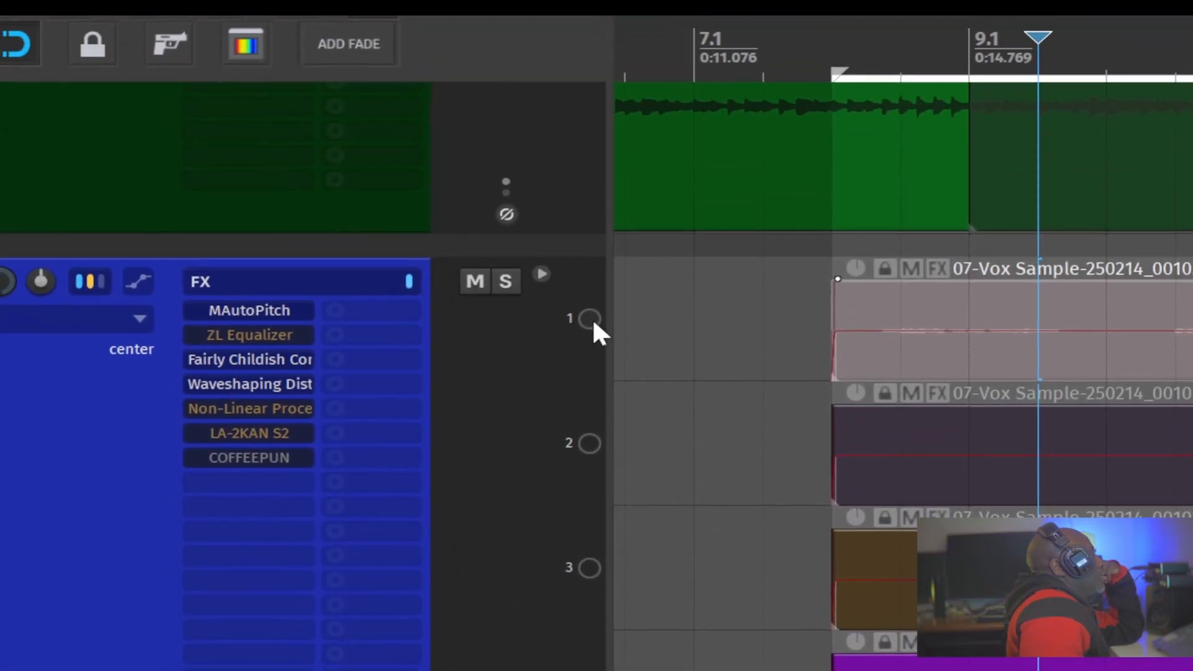
left_click(590, 320)
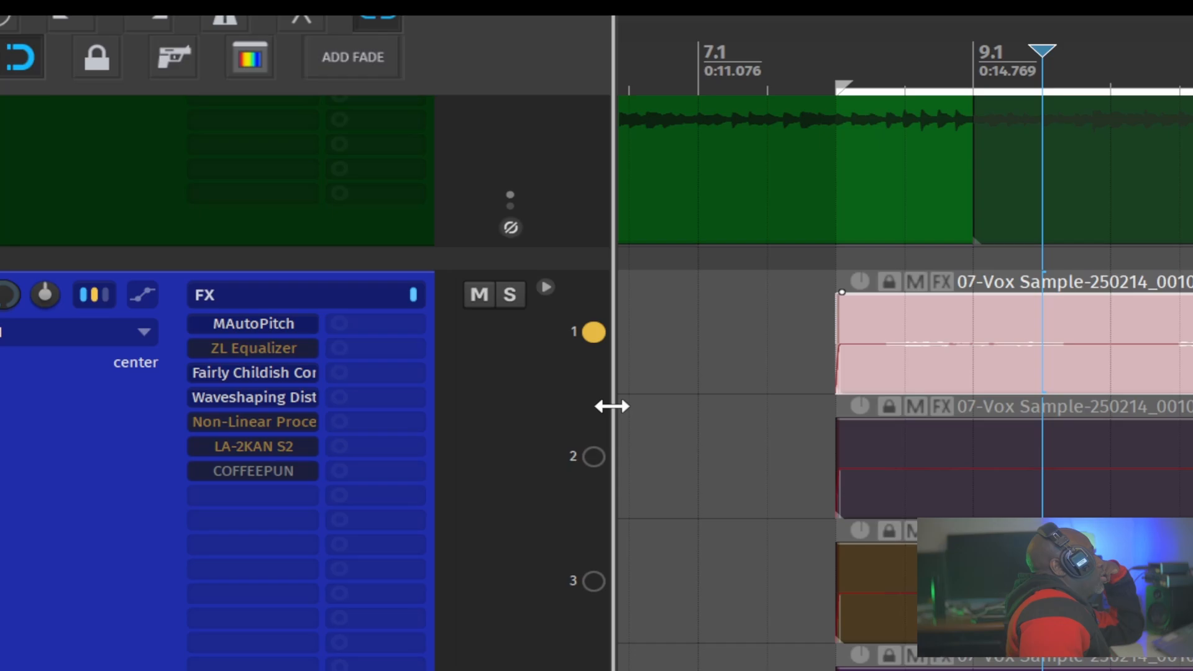
left_click(590, 444)
left_click(595, 334)
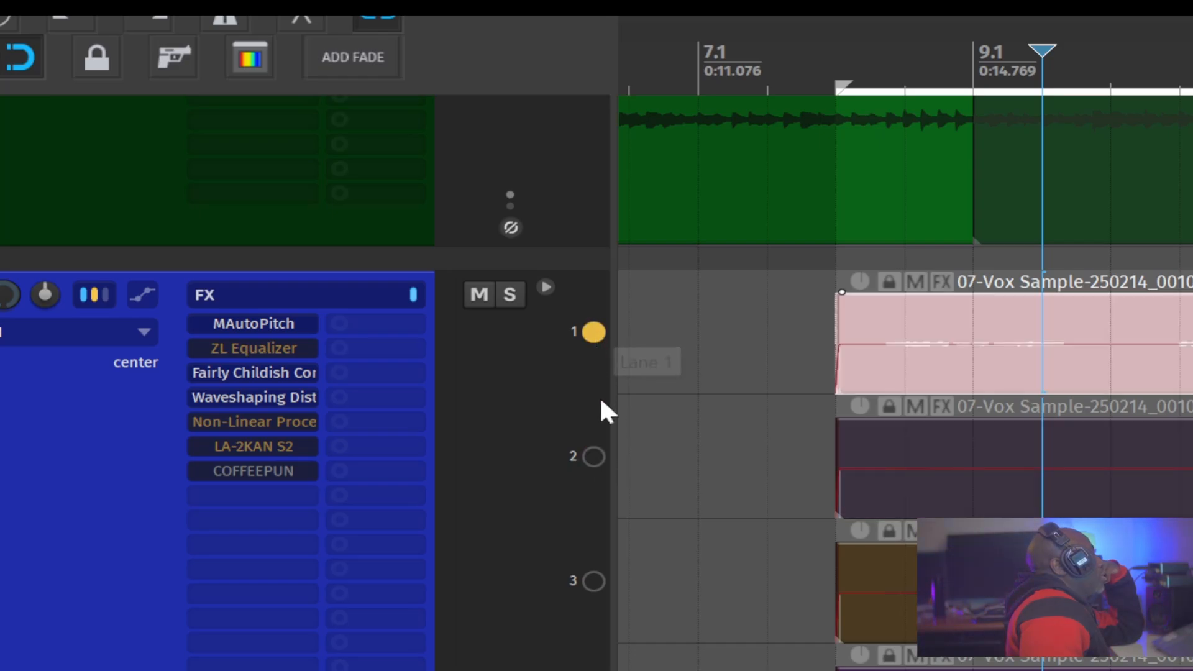
left_click(595, 456)
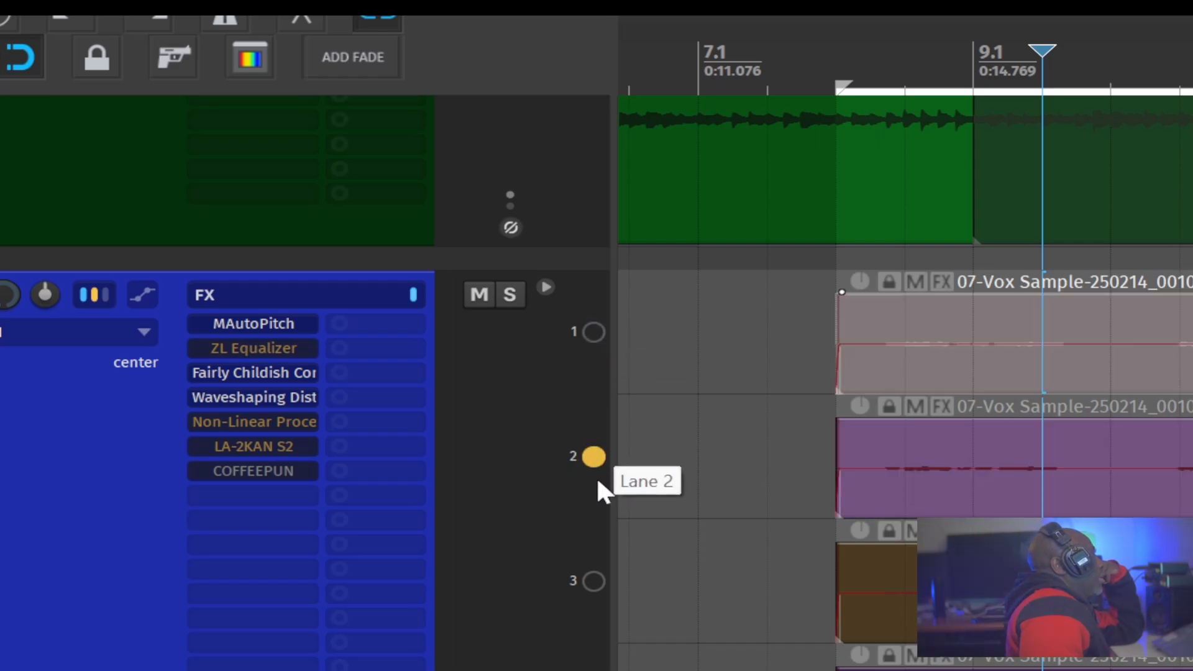
left_click(592, 580)
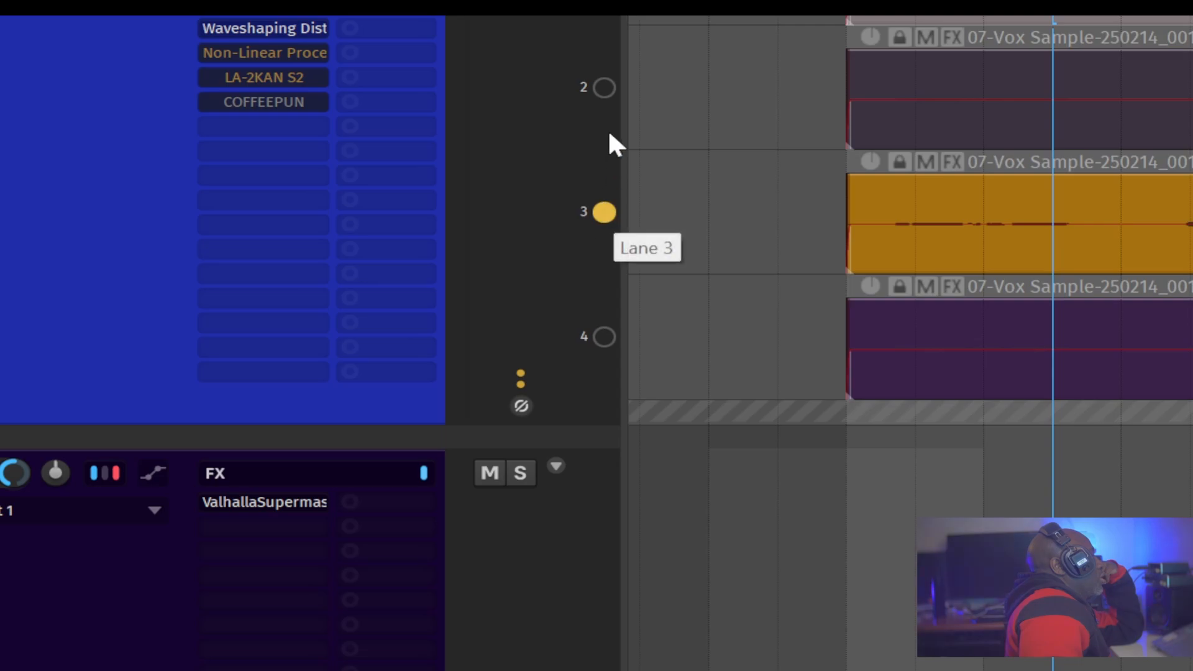
Switch the Vox Sample track's playing lane repeatedly among lanes 1 to 4, finishing on lane 1
left_click(613, 89)
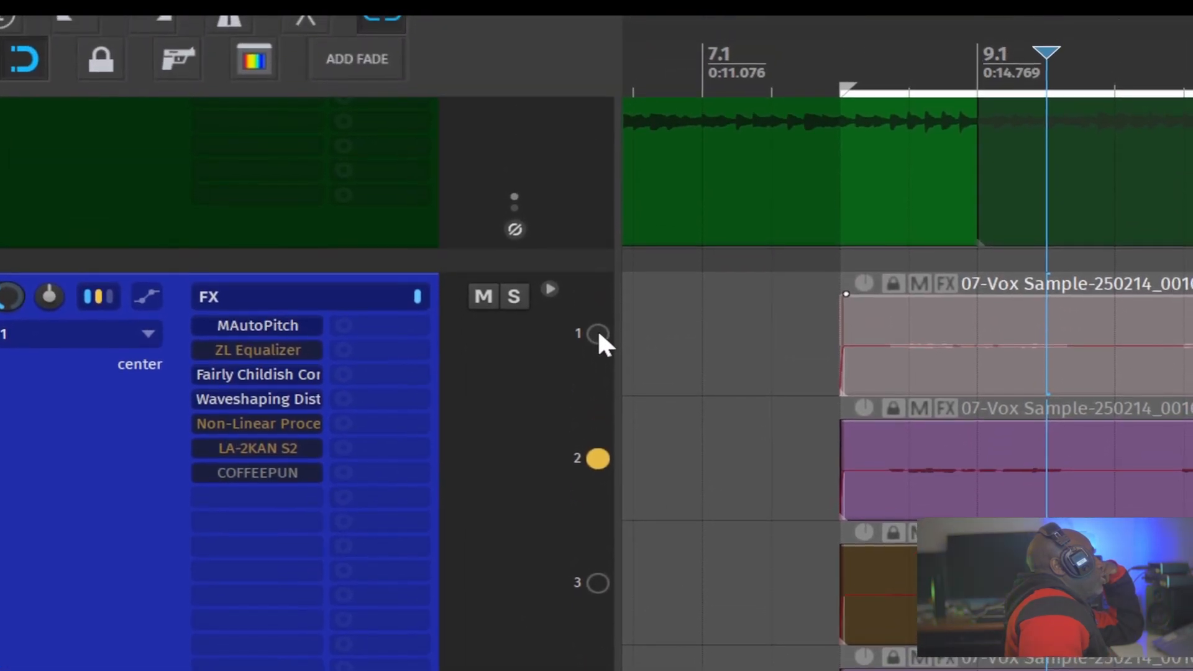
left_click(598, 336)
left_click(597, 458)
left_click(596, 583)
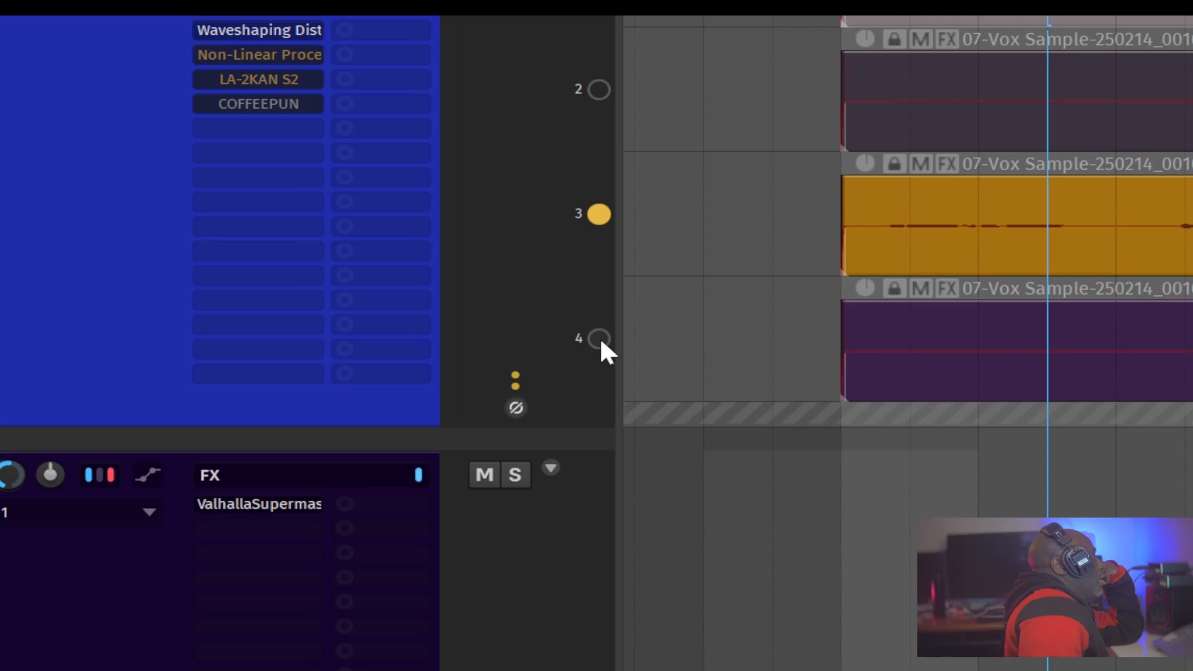
left_click(599, 337)
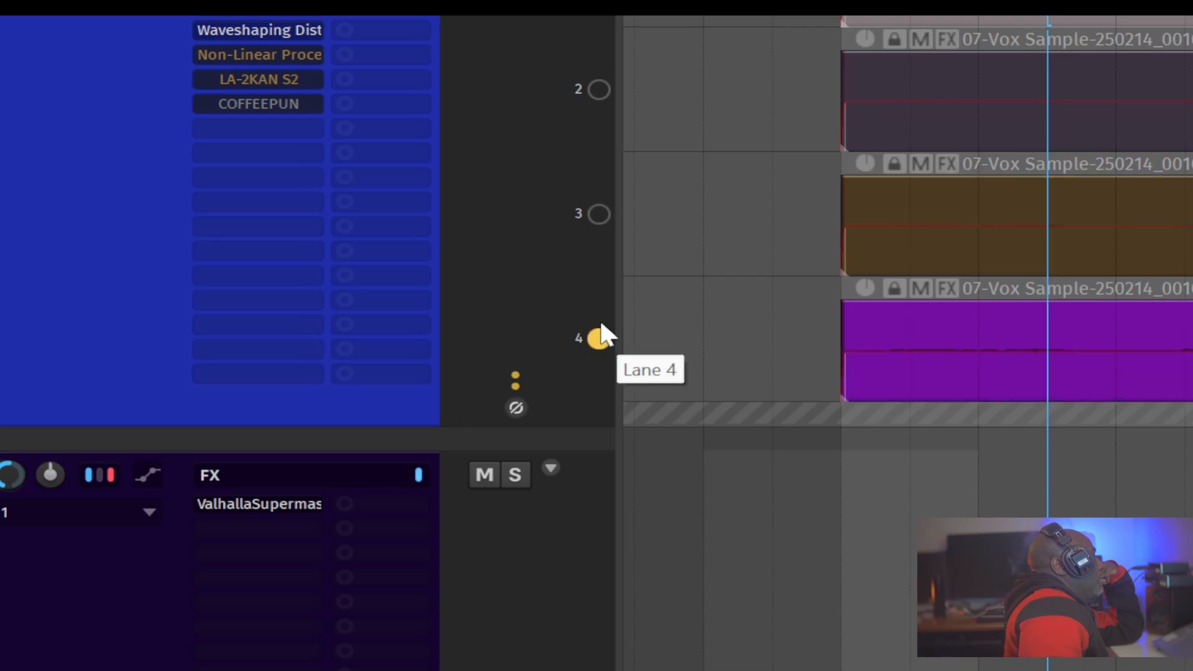
left_click(598, 213)
left_click(599, 89)
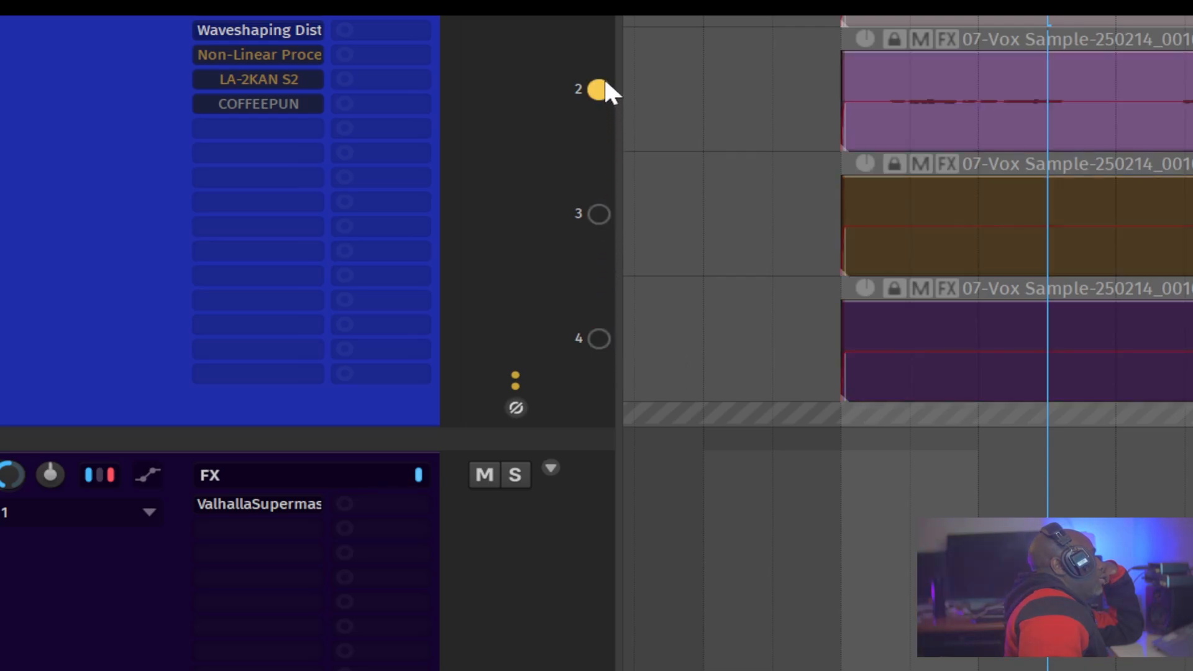
left_click(599, 329)
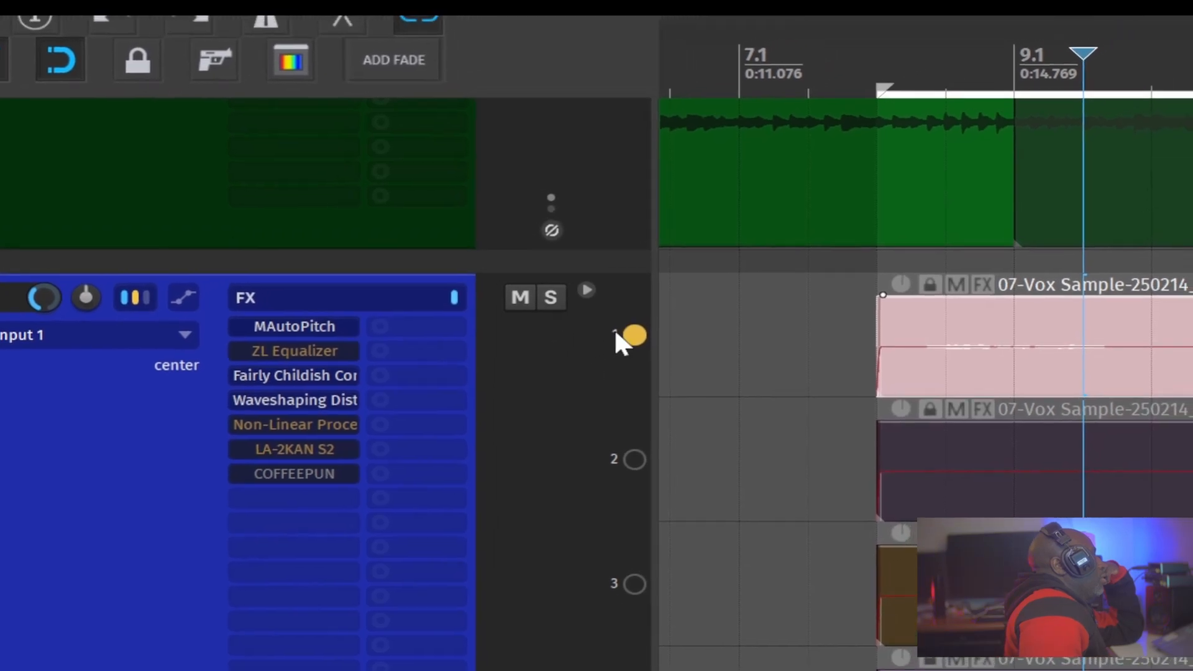
Start comping the Vox Sample track into a new empty lane from lane 1
right_click(600, 341)
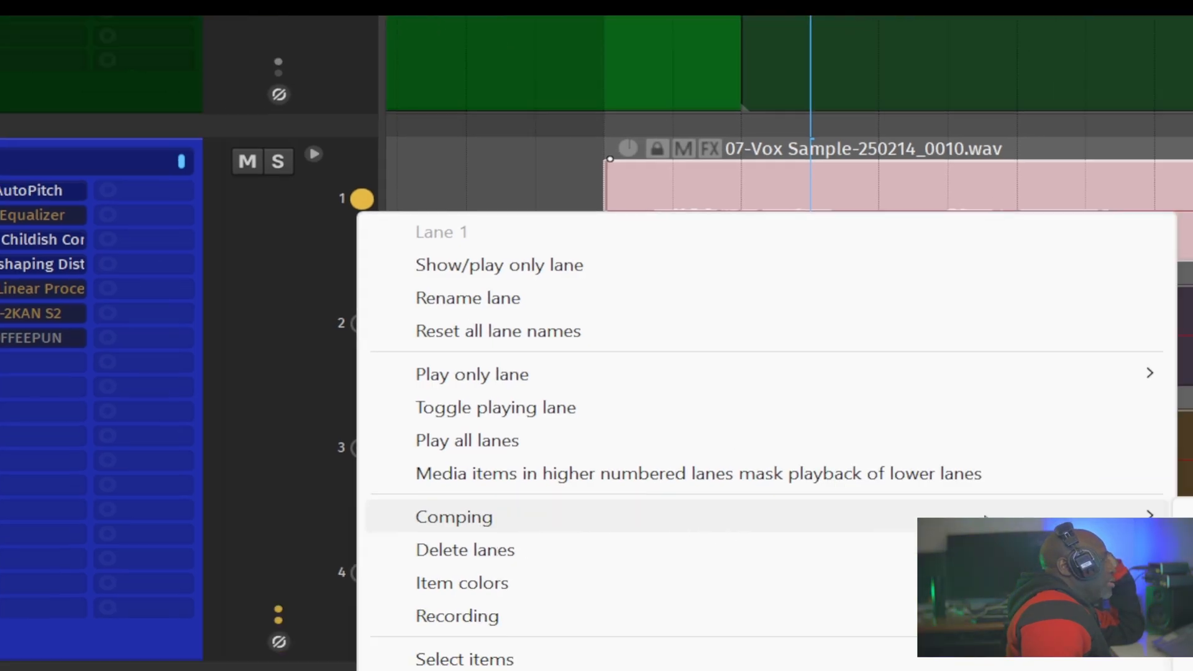
mouse_move(852, 586)
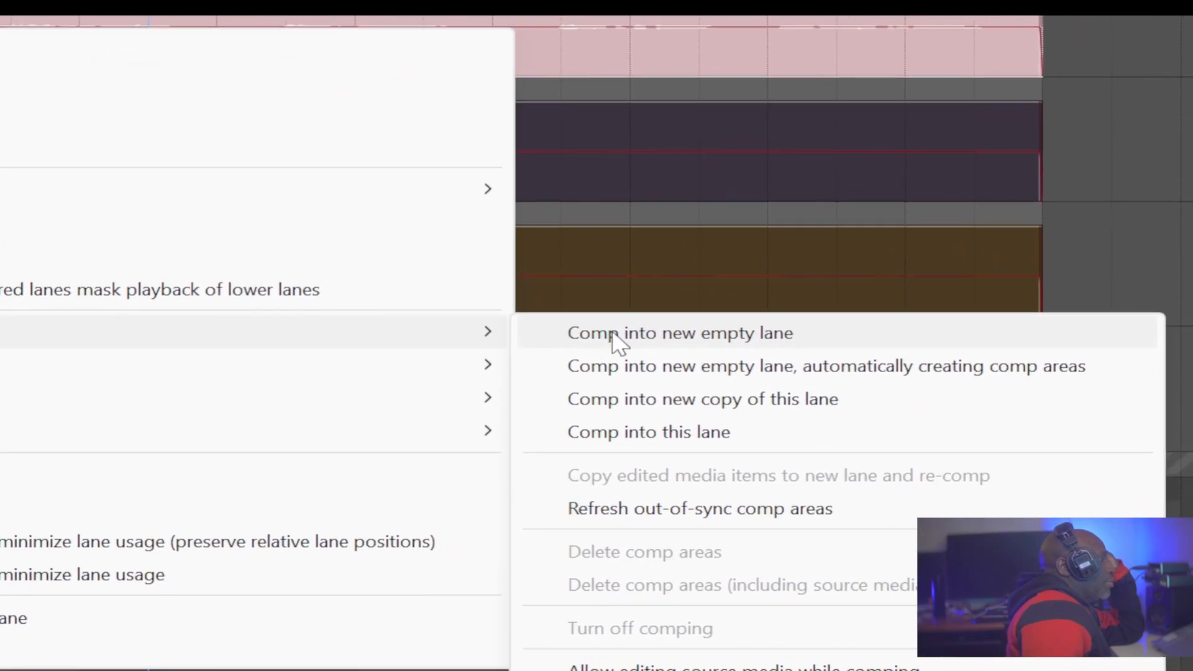
left_click(615, 332)
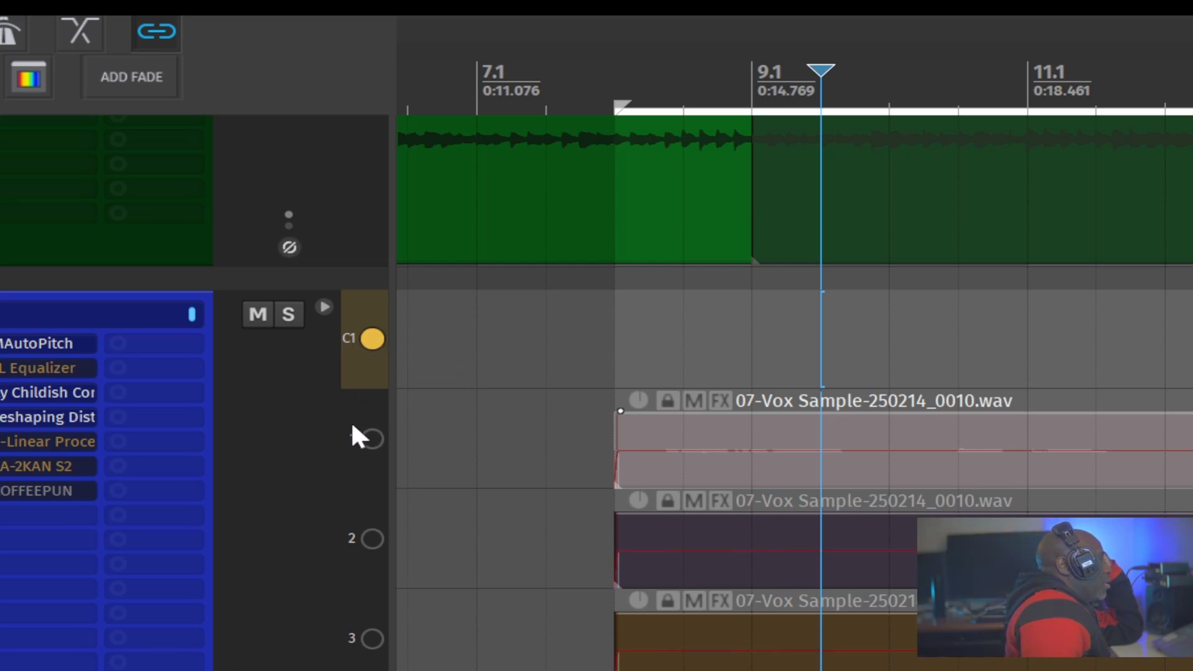
double_click(352, 438)
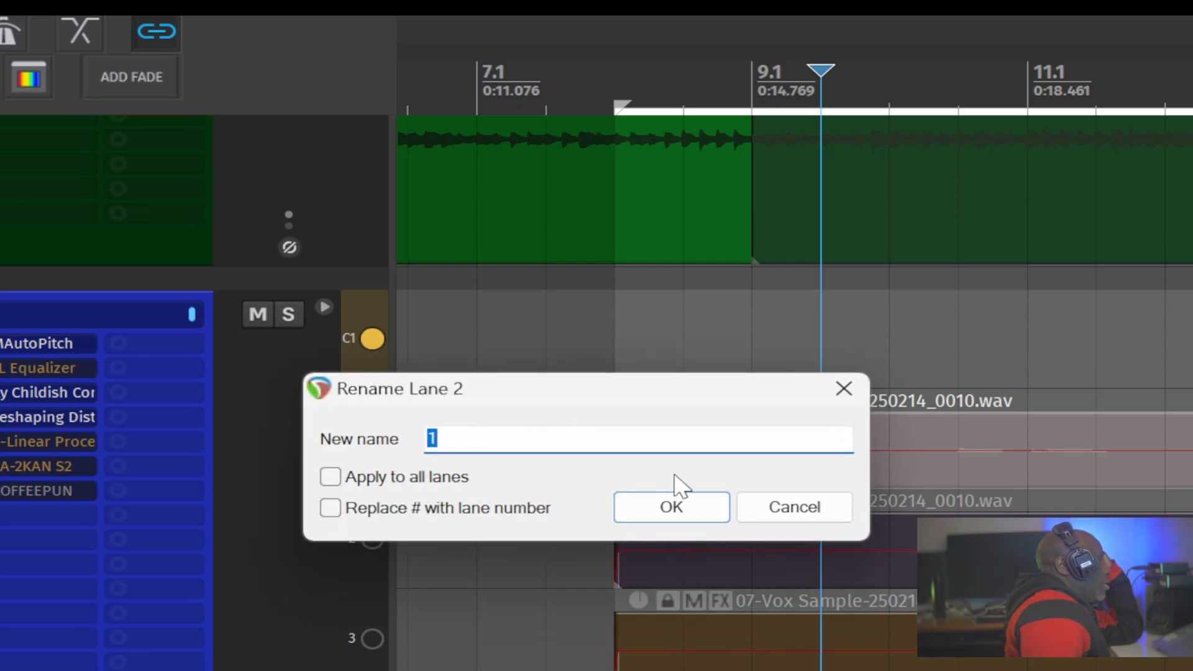
key("Escape")
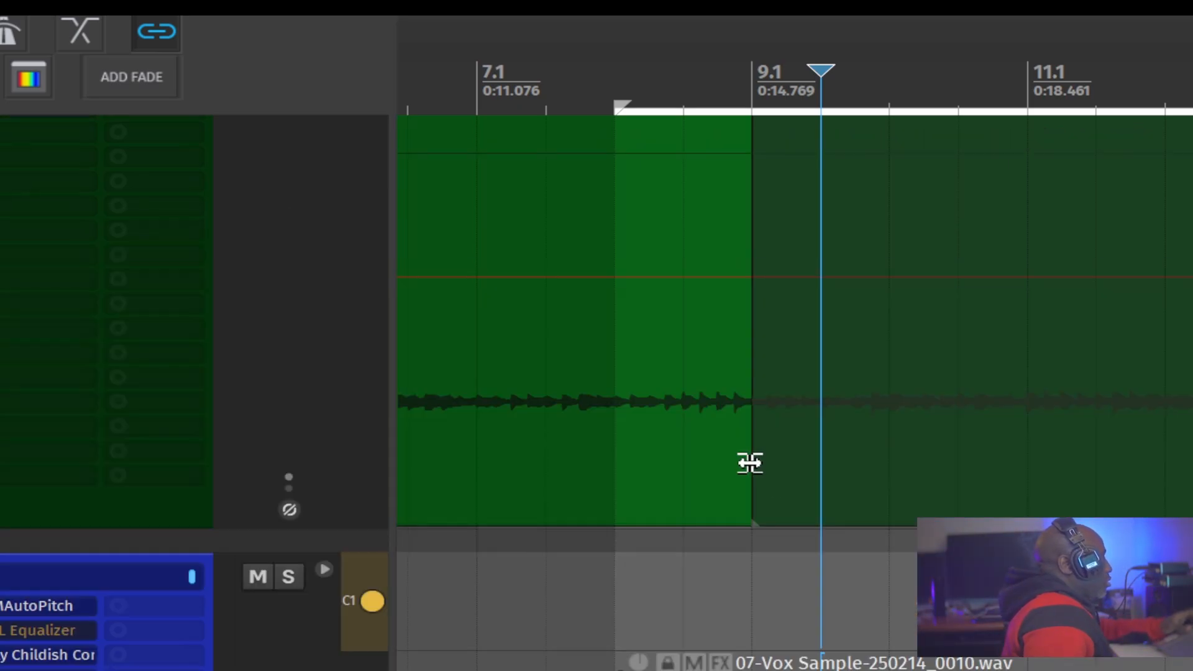
Paint comp areas across the Vox Sample lanes, taking the first phrase from lane 3, the second from lane 2 and the third from lane 3
scroll(764, 487, "down", 4)
scroll(724, 450, "up", 4)
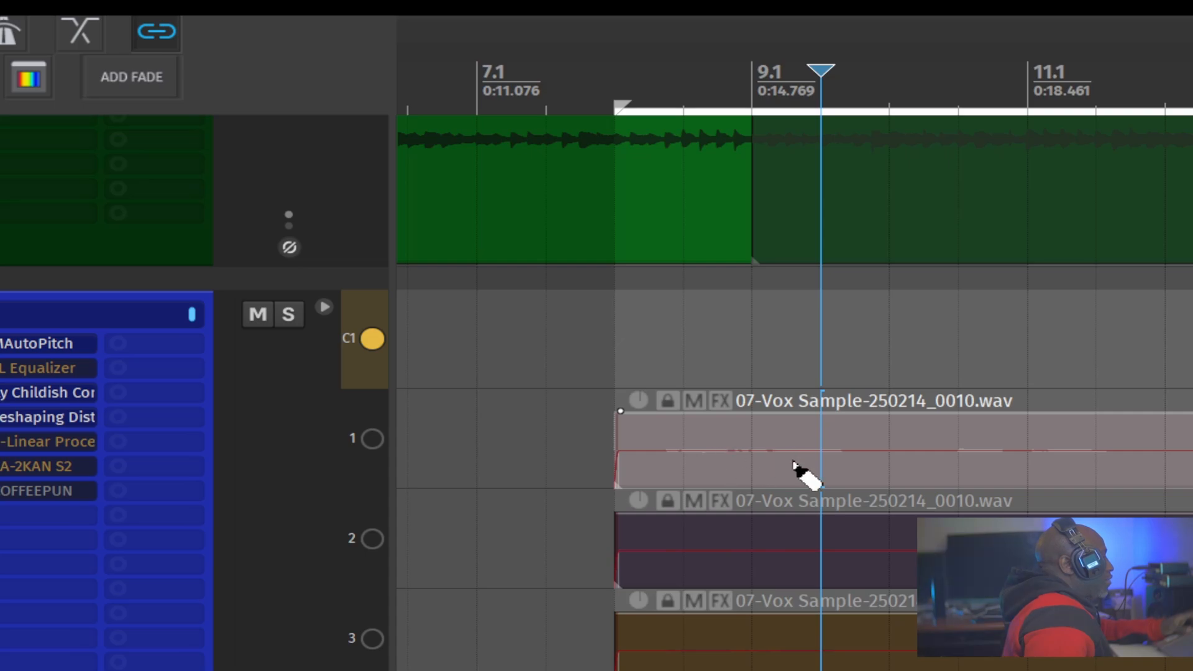
scroll(806, 479, "up", 2)
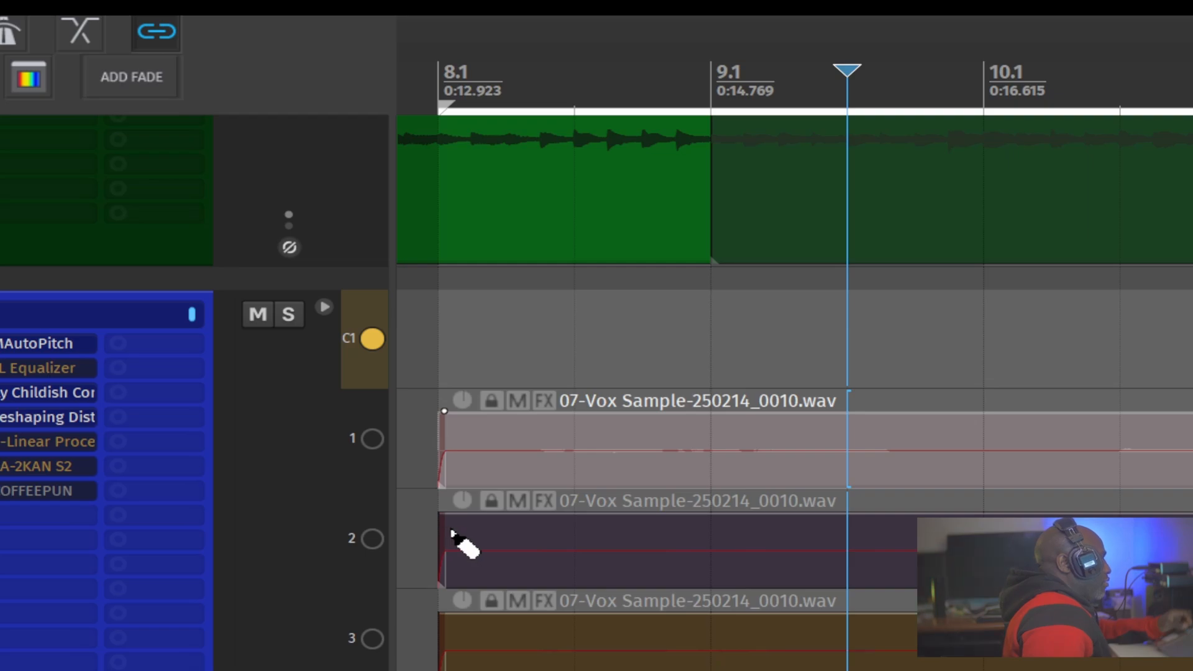
scroll(504, 565, "up", 3)
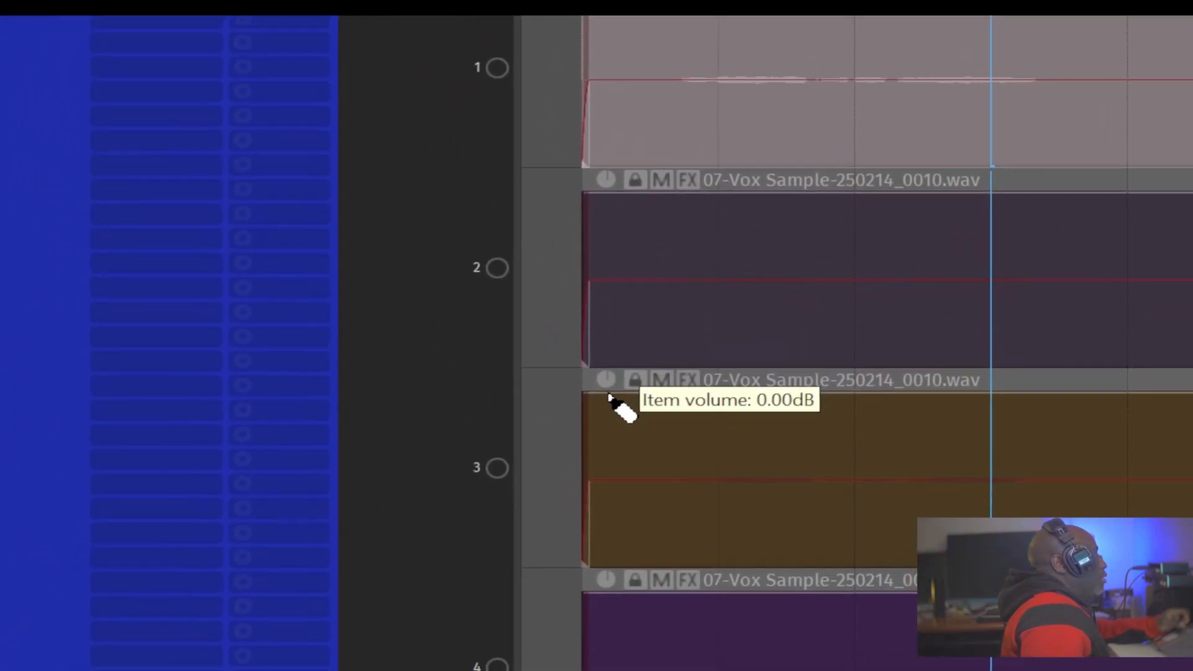
left_click_drag(613, 418, 1014, 460)
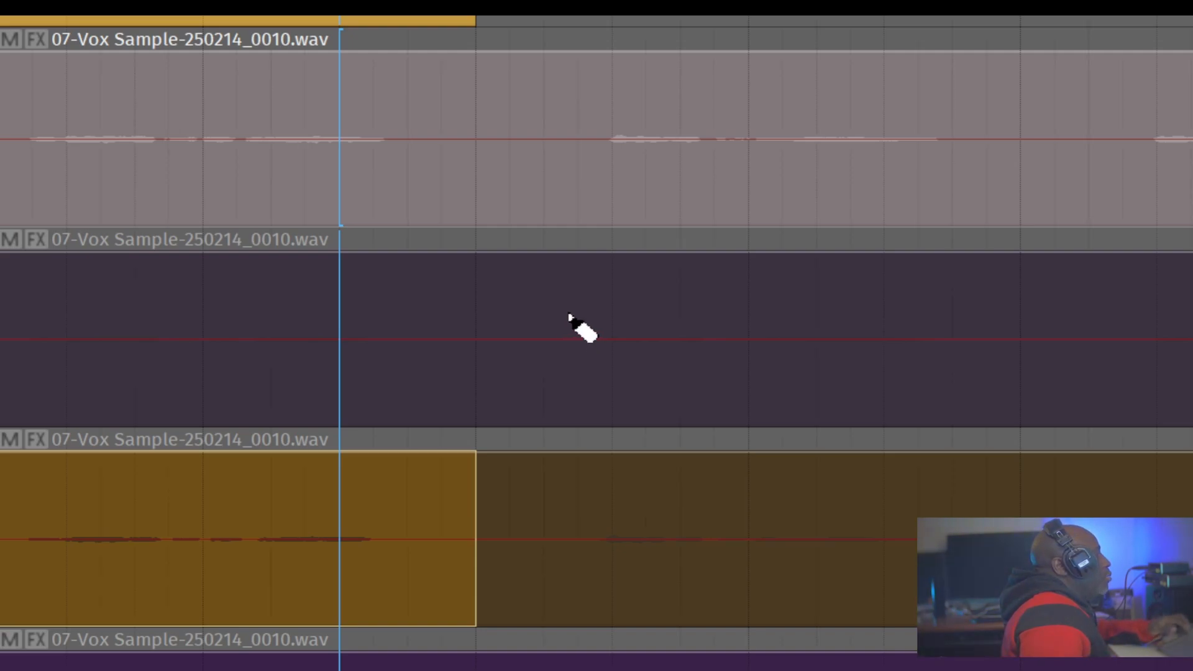
left_click_drag(569, 317, 1081, 376)
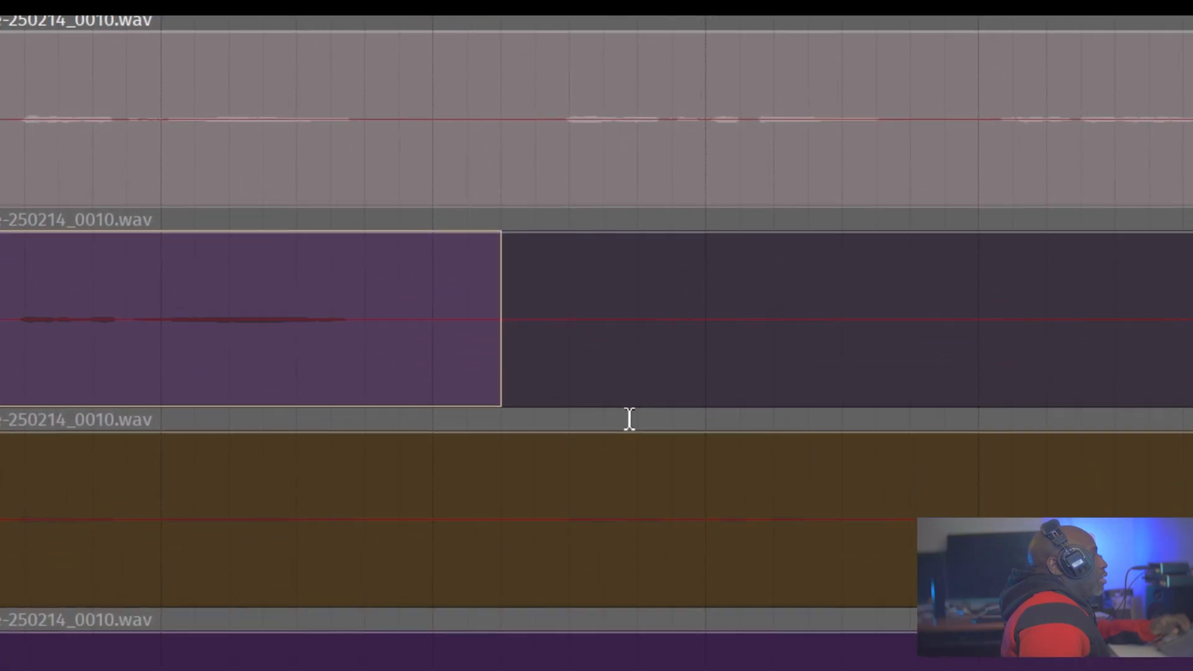
left_click_drag(535, 522, 1118, 519)
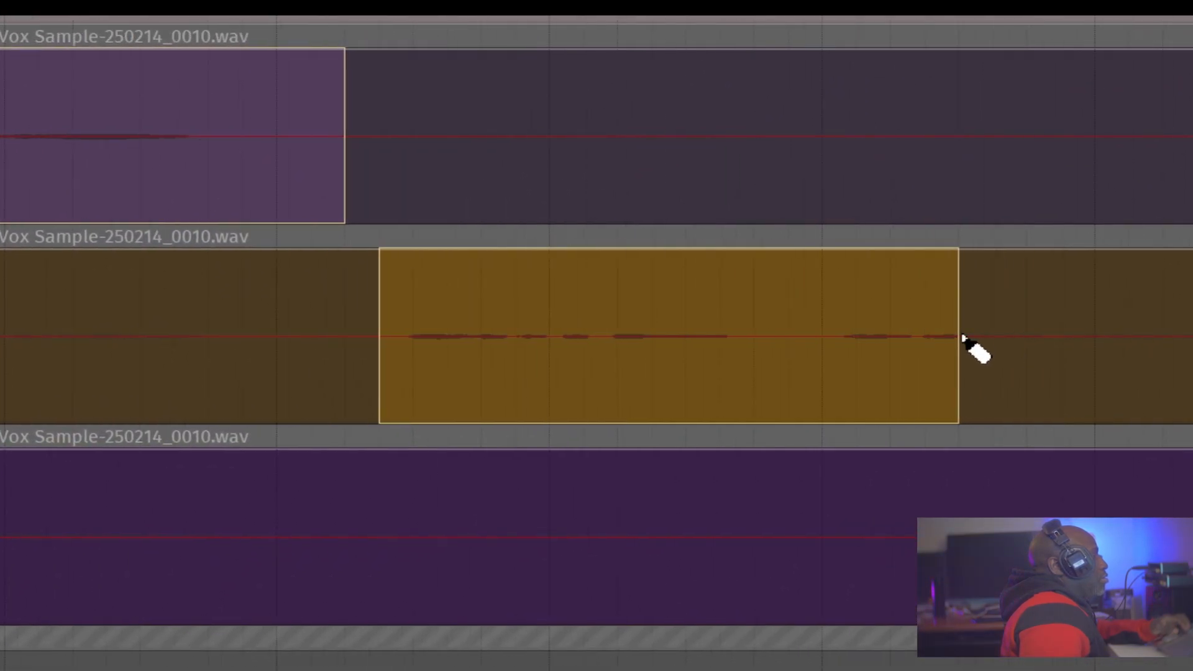
left_click_drag(963, 339, 945, 354)
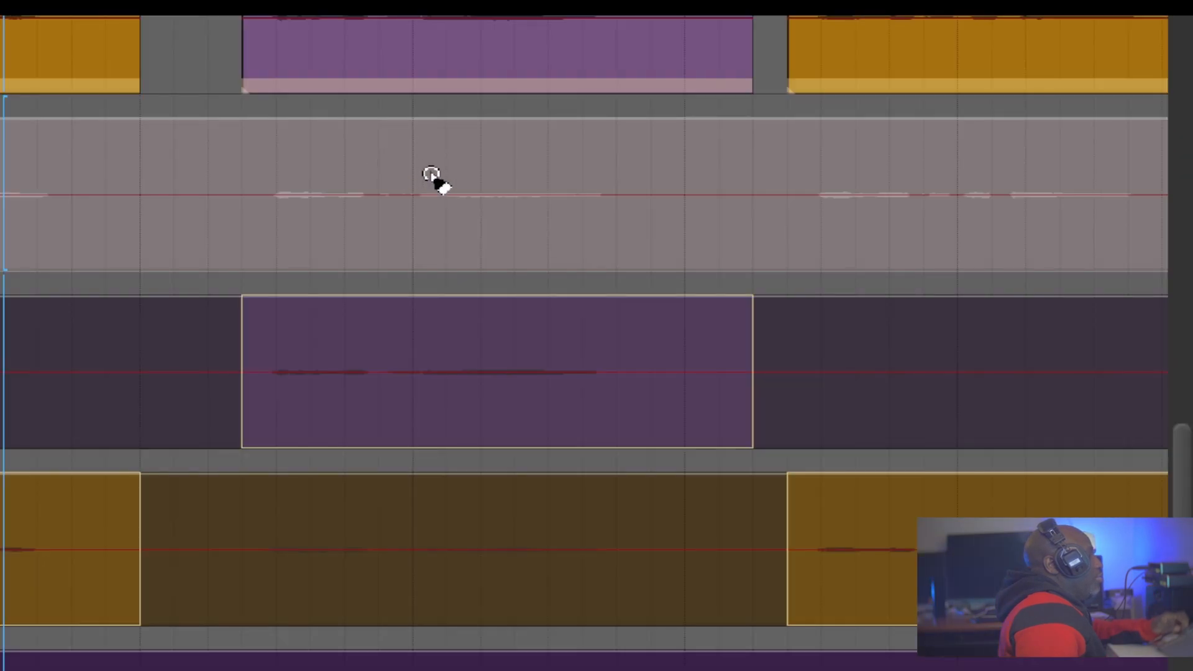
scroll(398, 171, "down", 3)
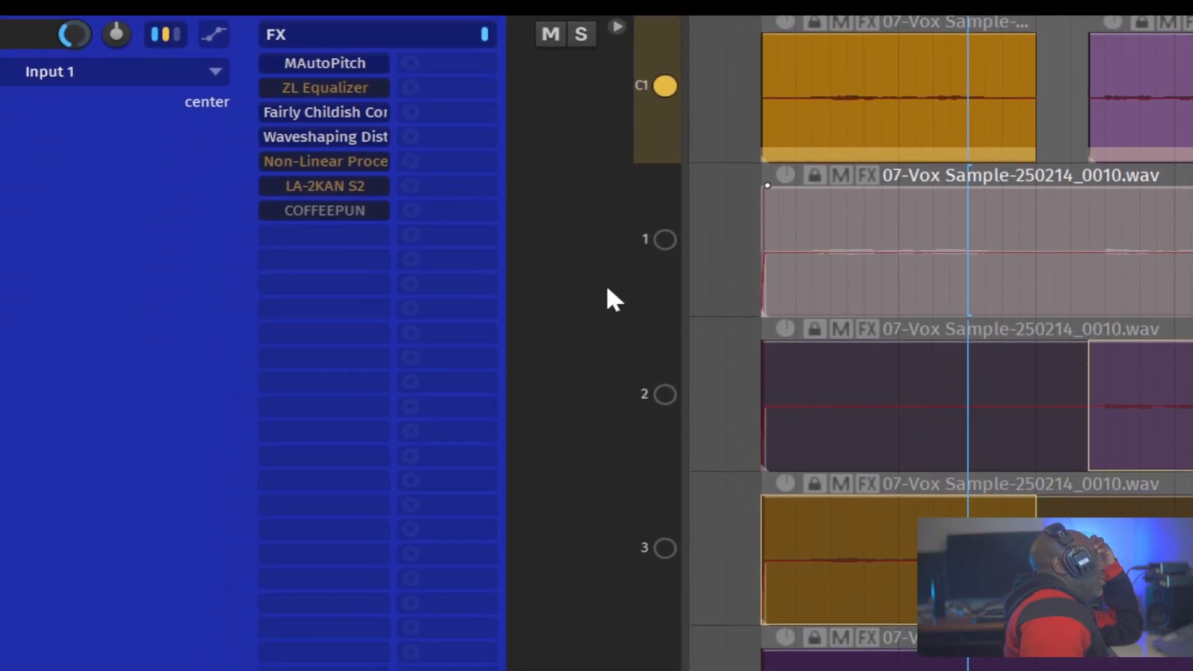
Show and play only comp lane C1 on the Vox Sample track
right_click(573, 231)
right_click(662, 99)
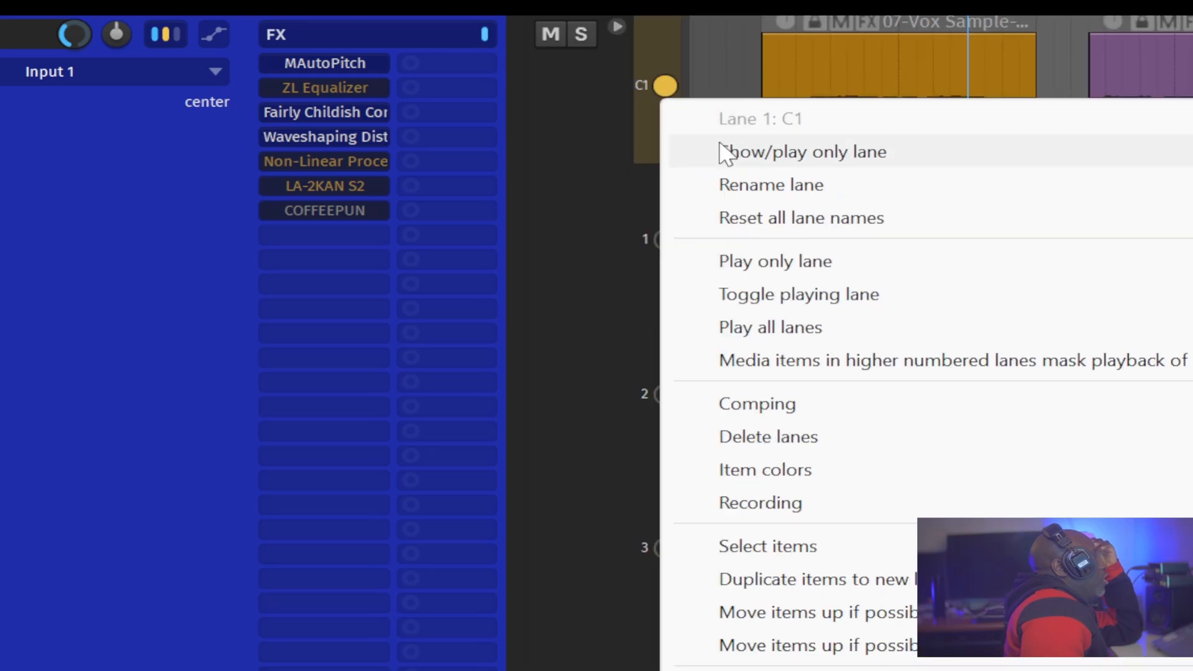
left_click(758, 155)
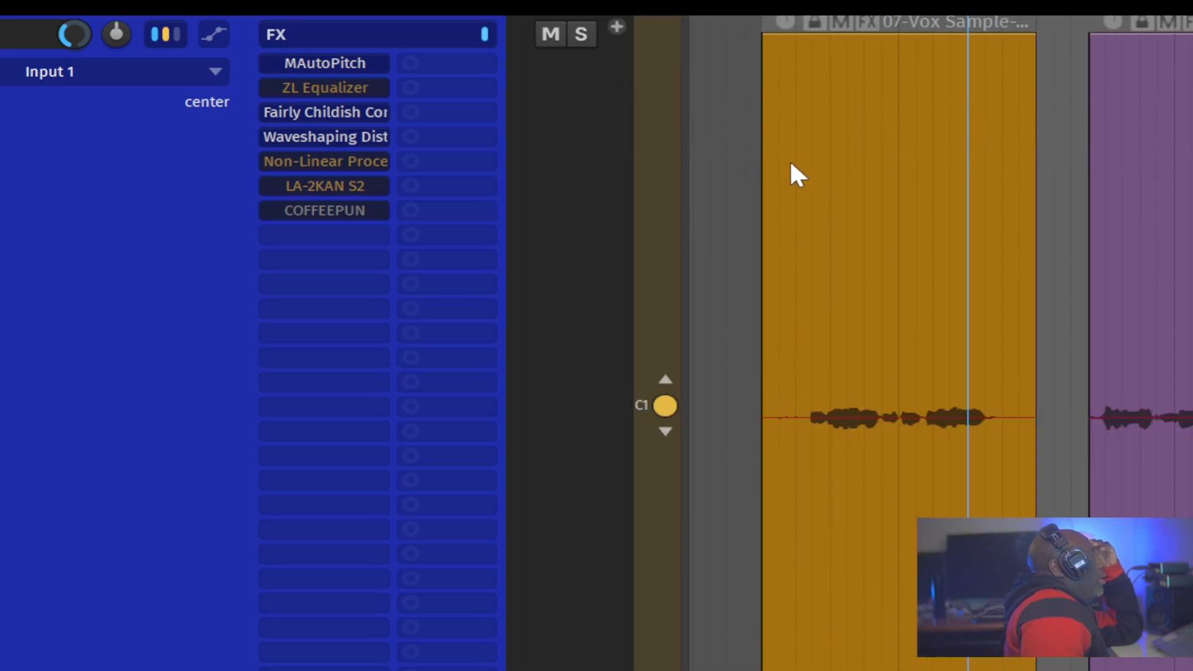
left_click_drag(868, 272, 1190, 268)
left_click_drag(465, 418, 272, 448)
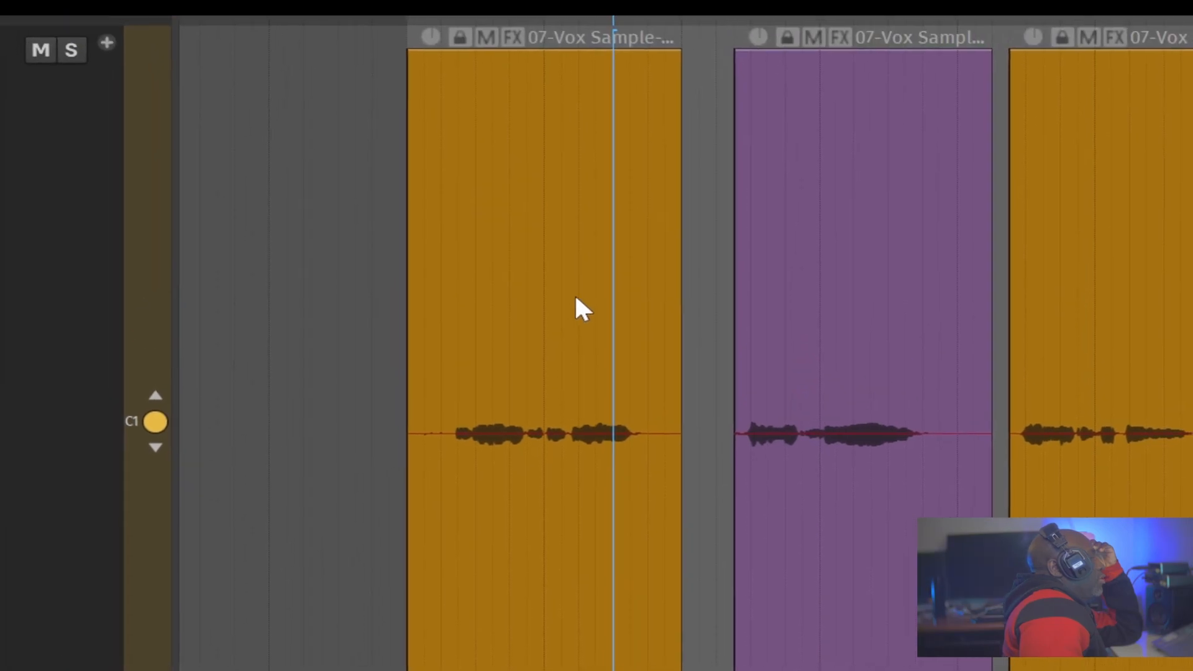
Select the first two comped items in lane C1 alternately and examine their source lane labels
left_click(504, 351)
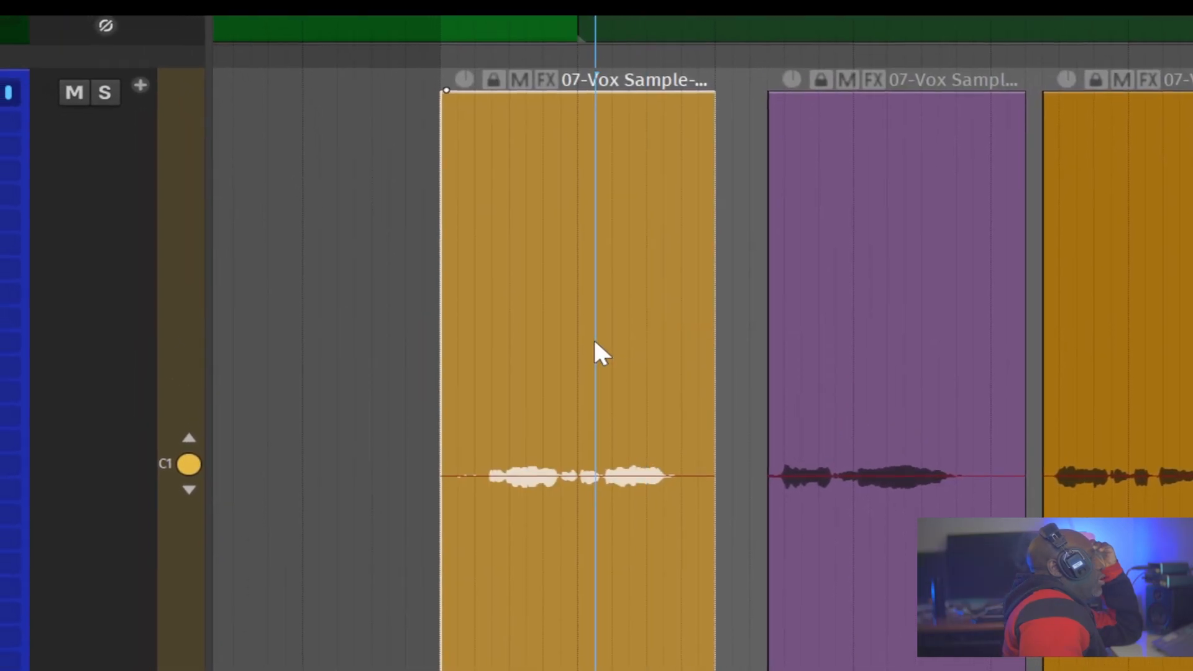
left_click(926, 481)
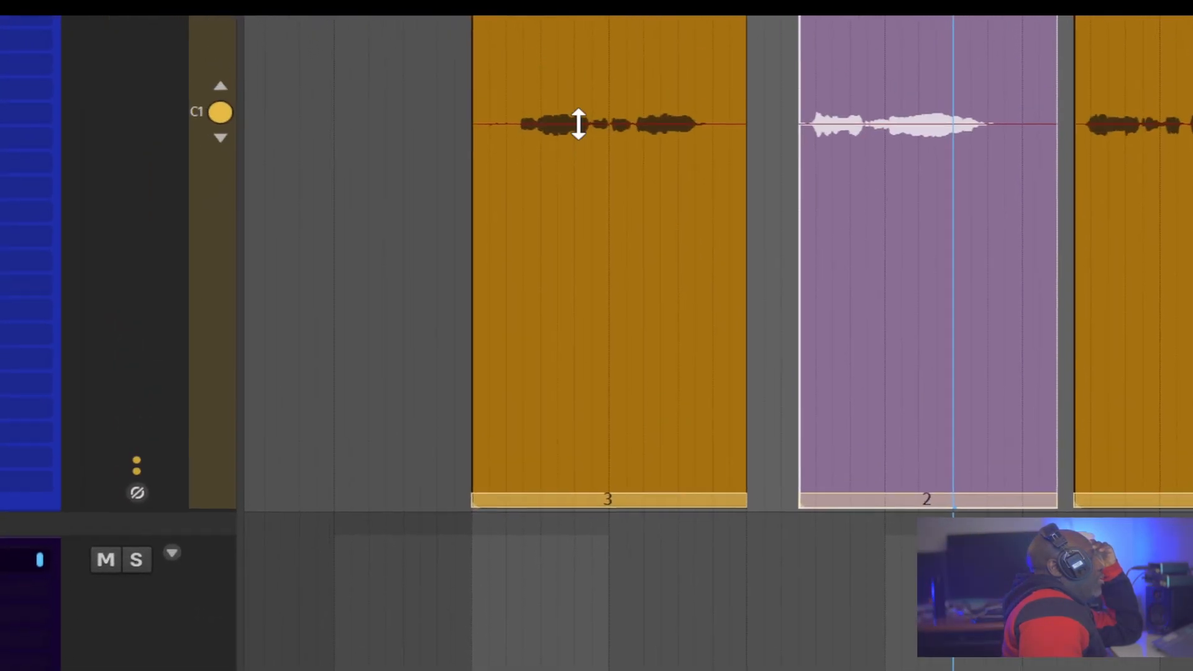
left_click(579, 124)
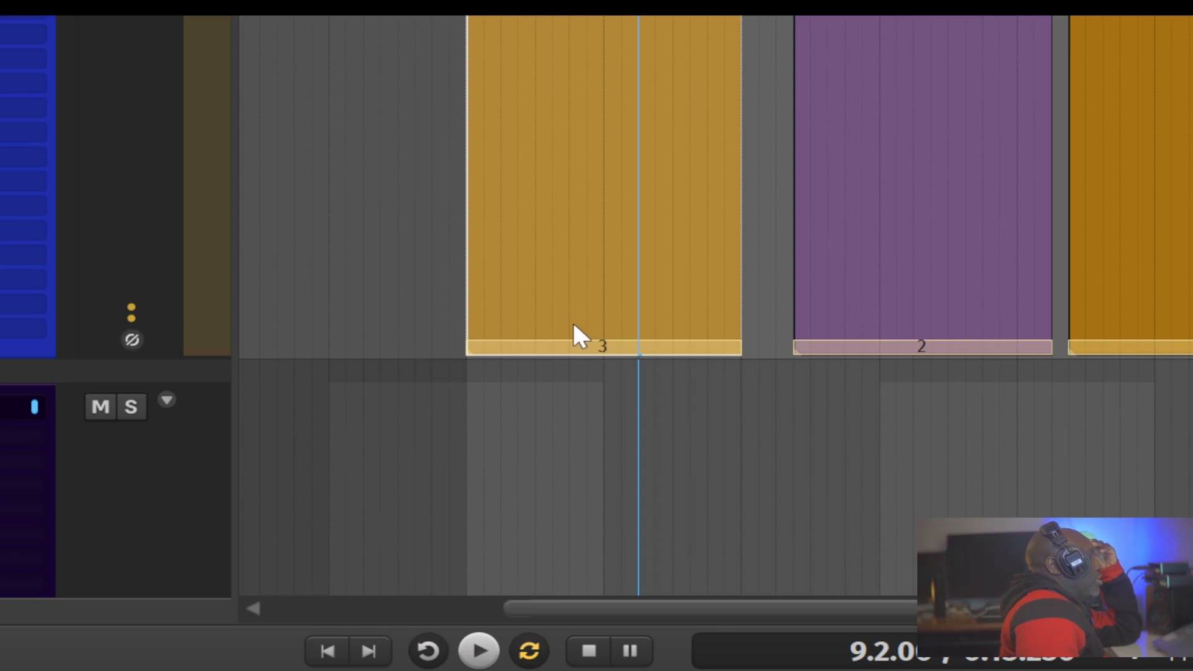
scroll(638, 97, "up", 1)
scroll(638, 96, "down", 1)
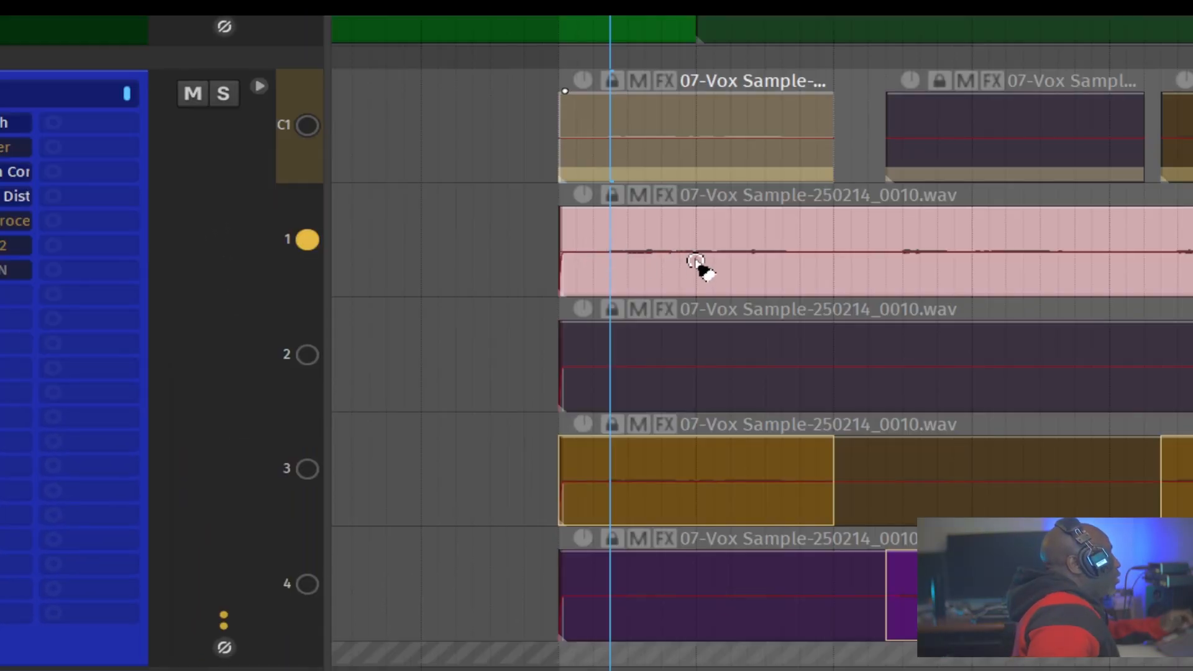
Play lane 2, rate its first phrase with a three-star take marker, and return playback to comp lane C1
left_click(307, 354)
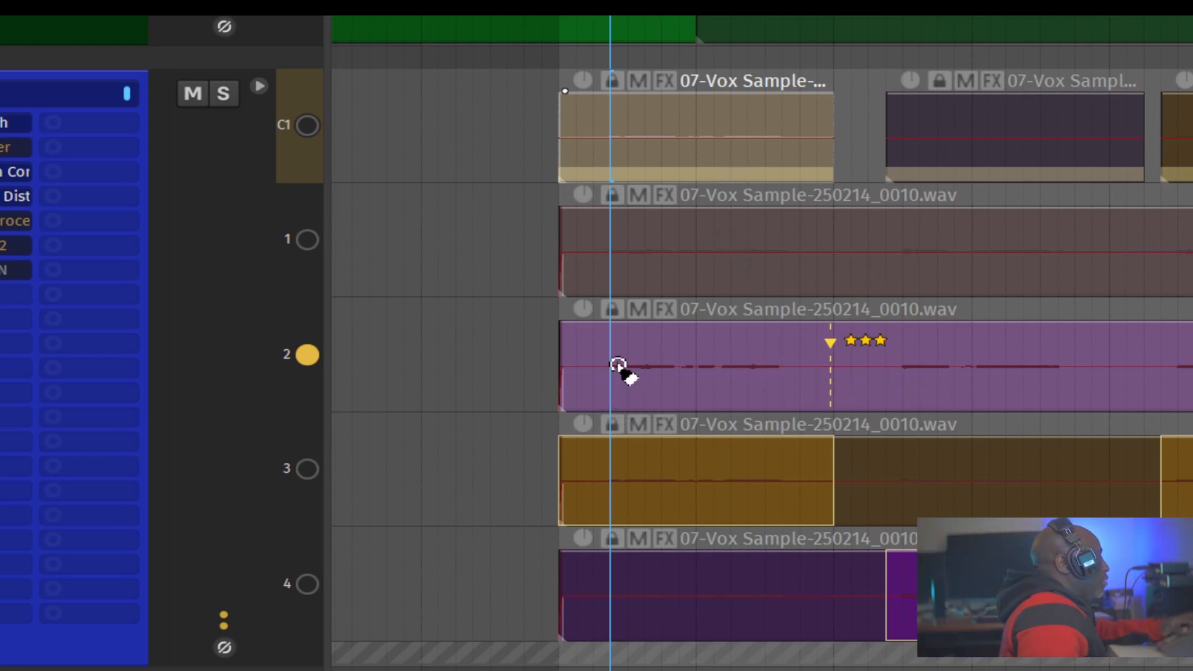
left_click(306, 126)
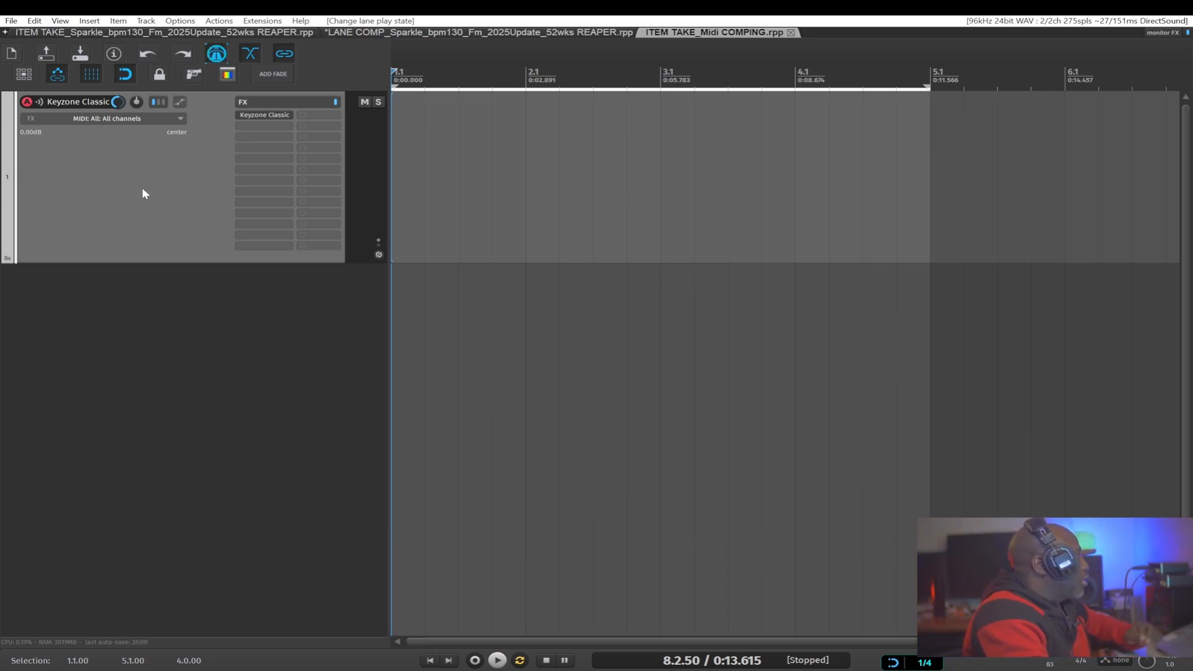
Loop-record MIDI takes over bars 1 to 5 on the Keyzone Classic track and delete the empty third take
key("ctrl+r")
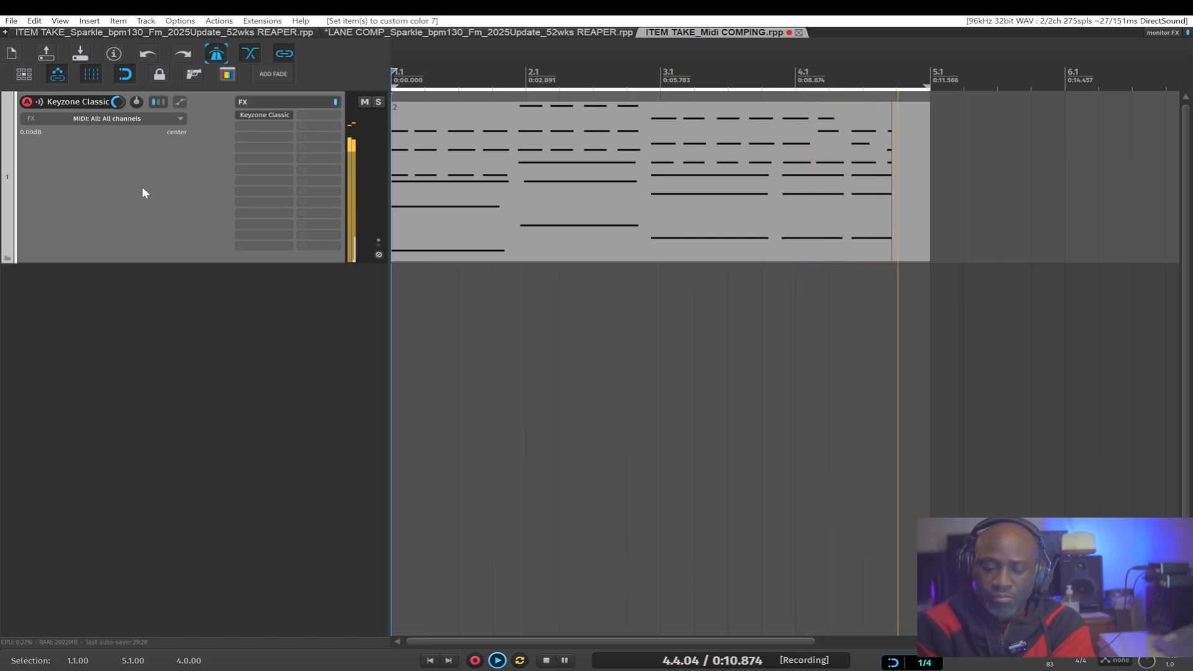
key("space")
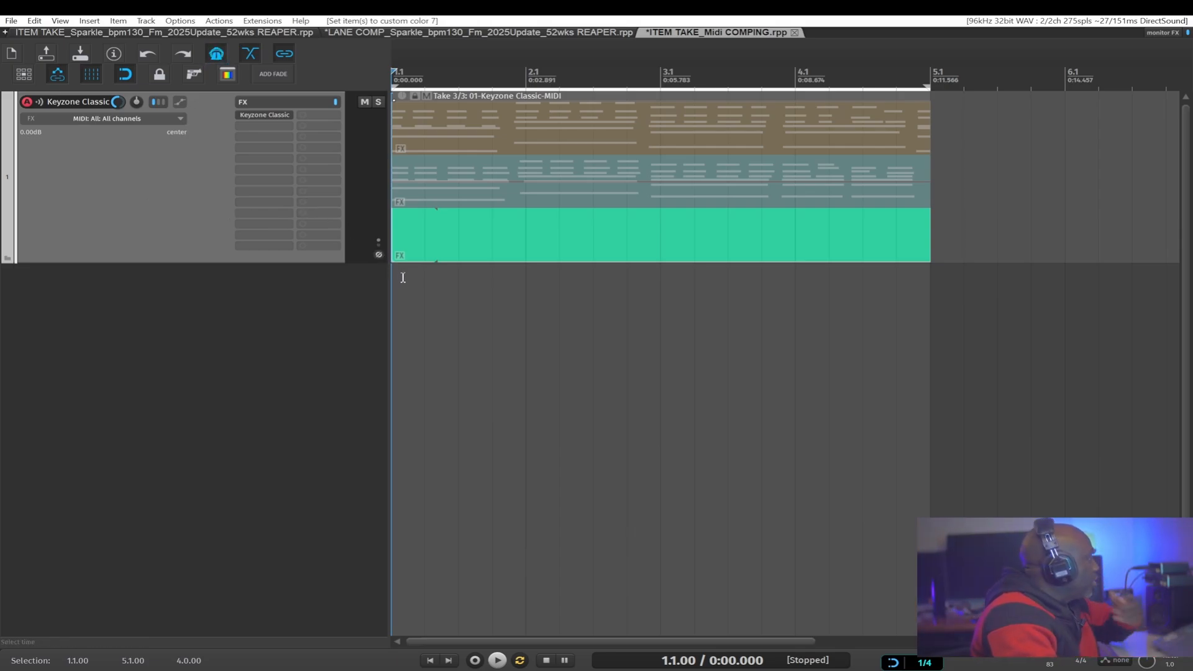
left_click(488, 238)
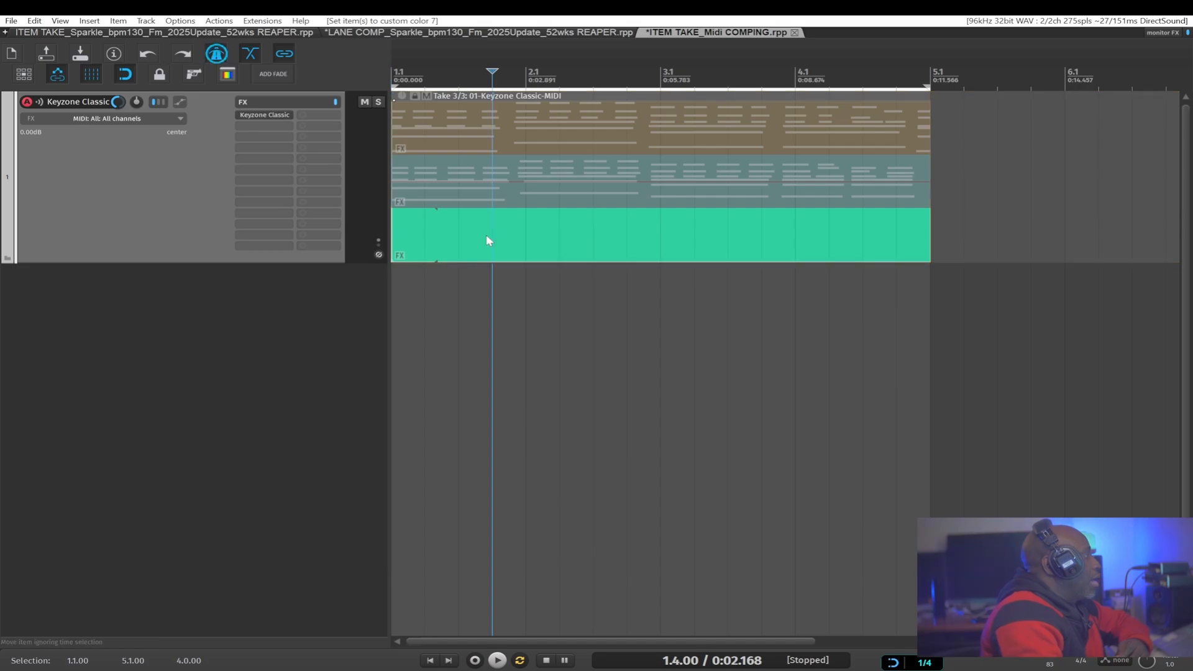
key("Delete")
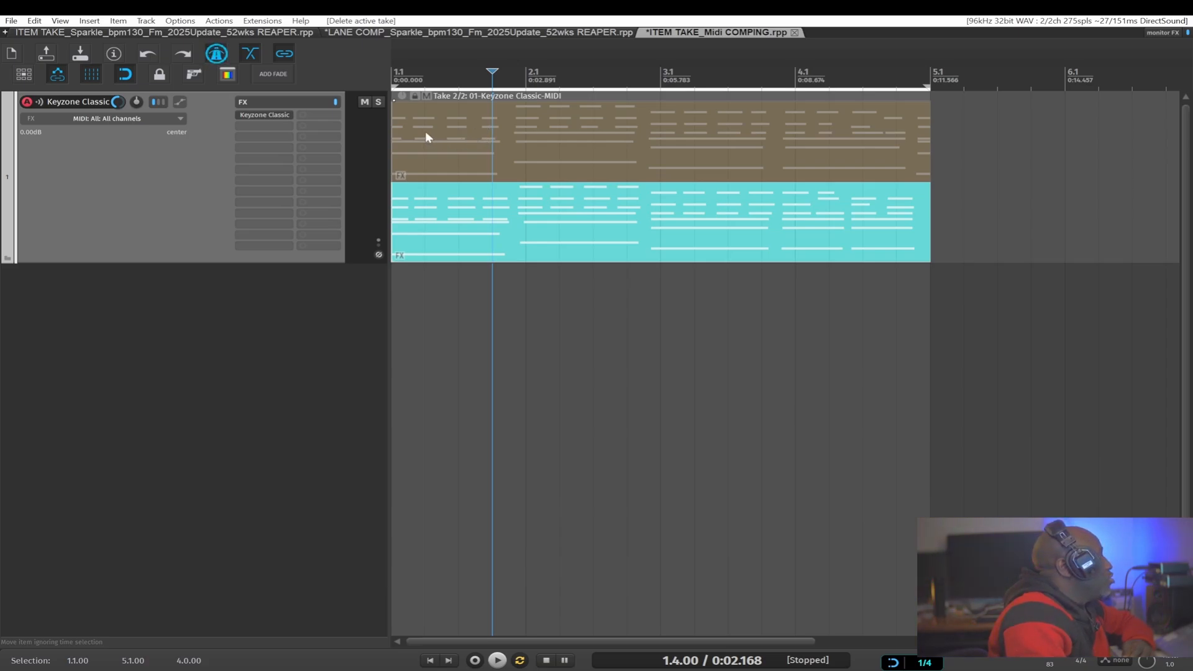
Switch the Keyzone Classic MIDI item's active take between takes 1 and 2, finishing on take 1
left_click(460, 152)
left_click(460, 224)
left_click(492, 156)
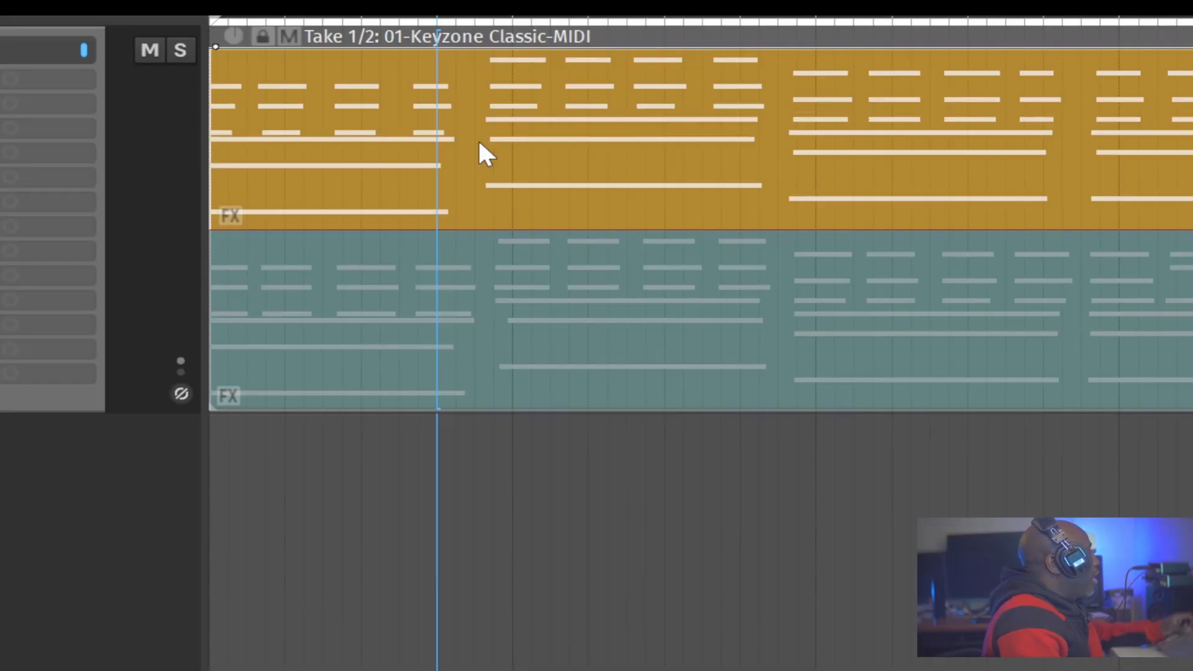
Rank take 1 of the MIDI item with a three-star take marker just before bar 2 and make take 2 active
scroll(513, 148, "up", 3)
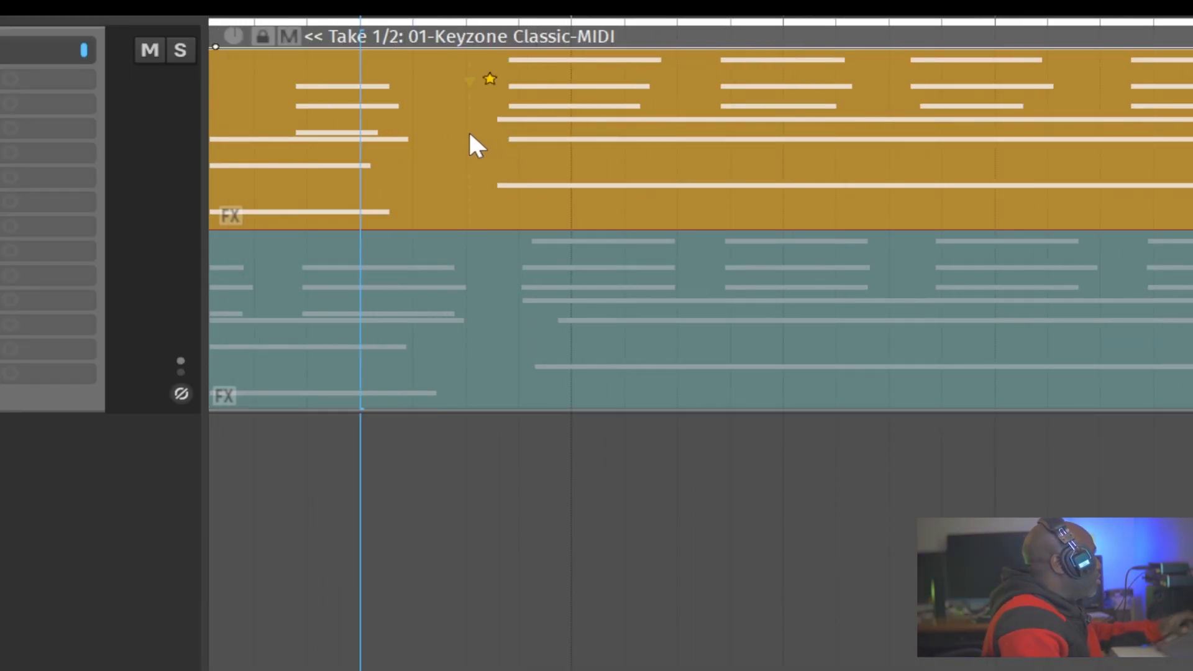
scroll(448, 162, "right", 5)
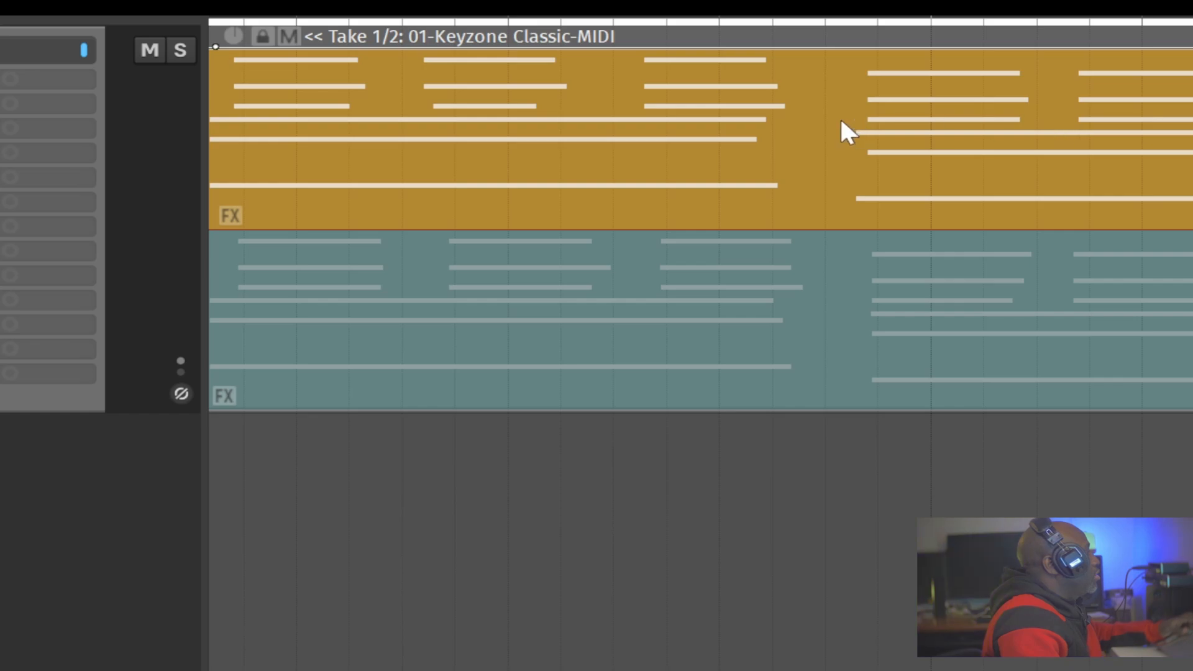
key("shift+m")
left_click(816, 306)
key("shift+m")
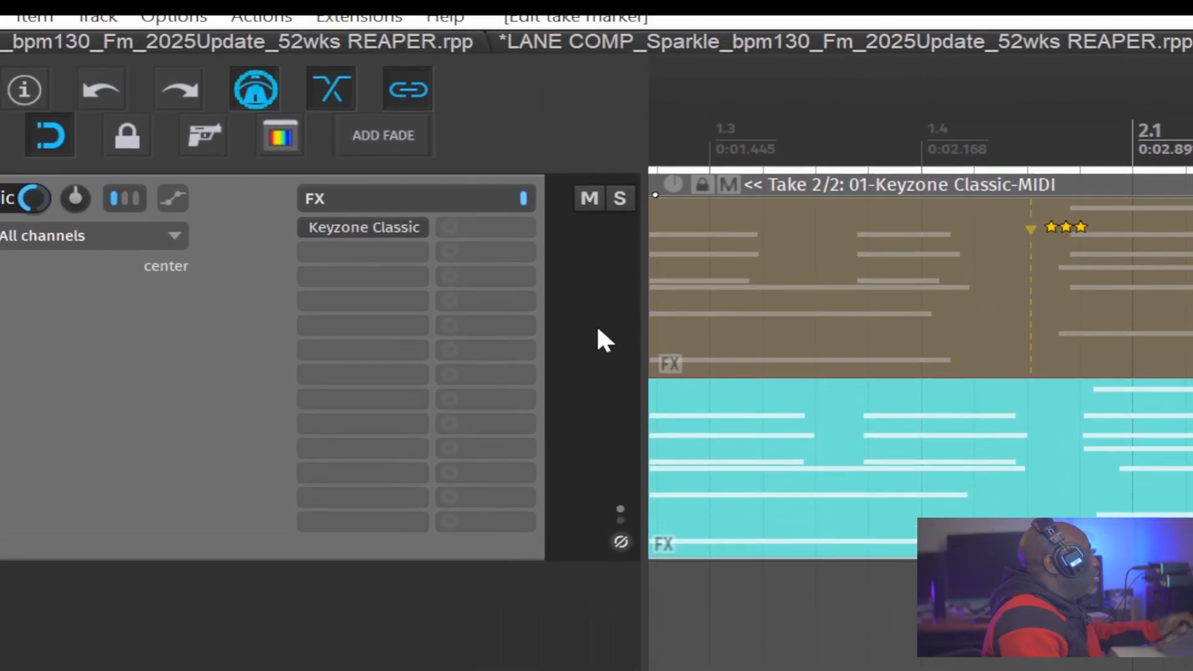
Turn on fixed item lanes for the Keyzone Classic track and return to the LANE COMP_Sparkle project
right_click(100, 231)
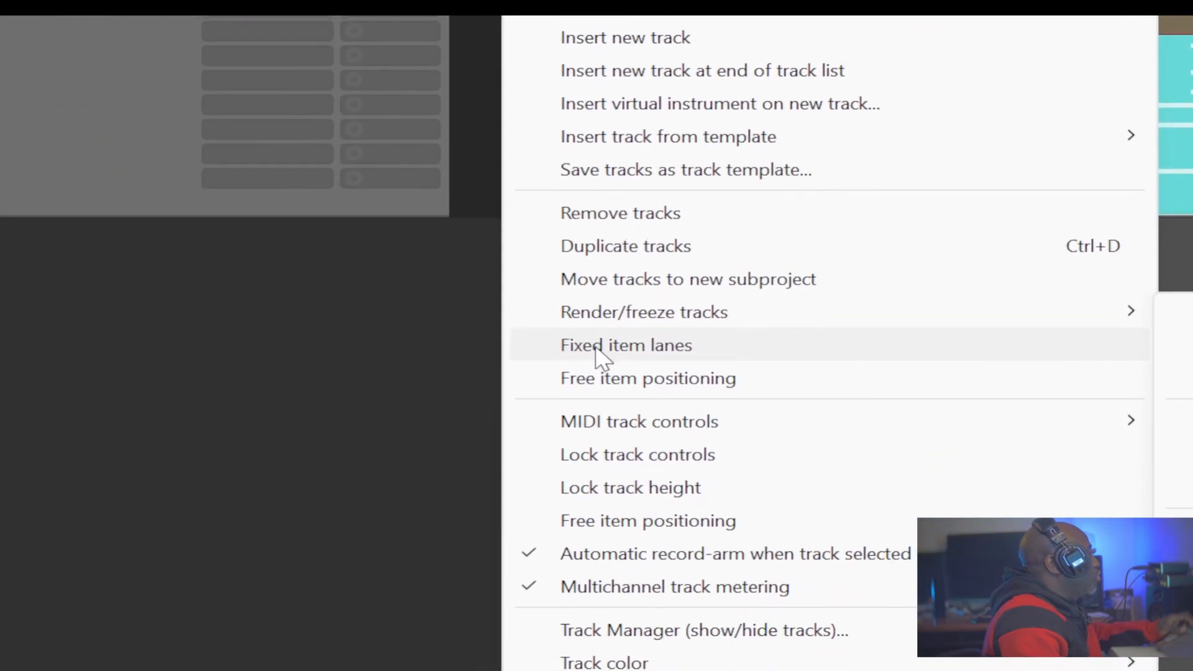
left_click(605, 404)
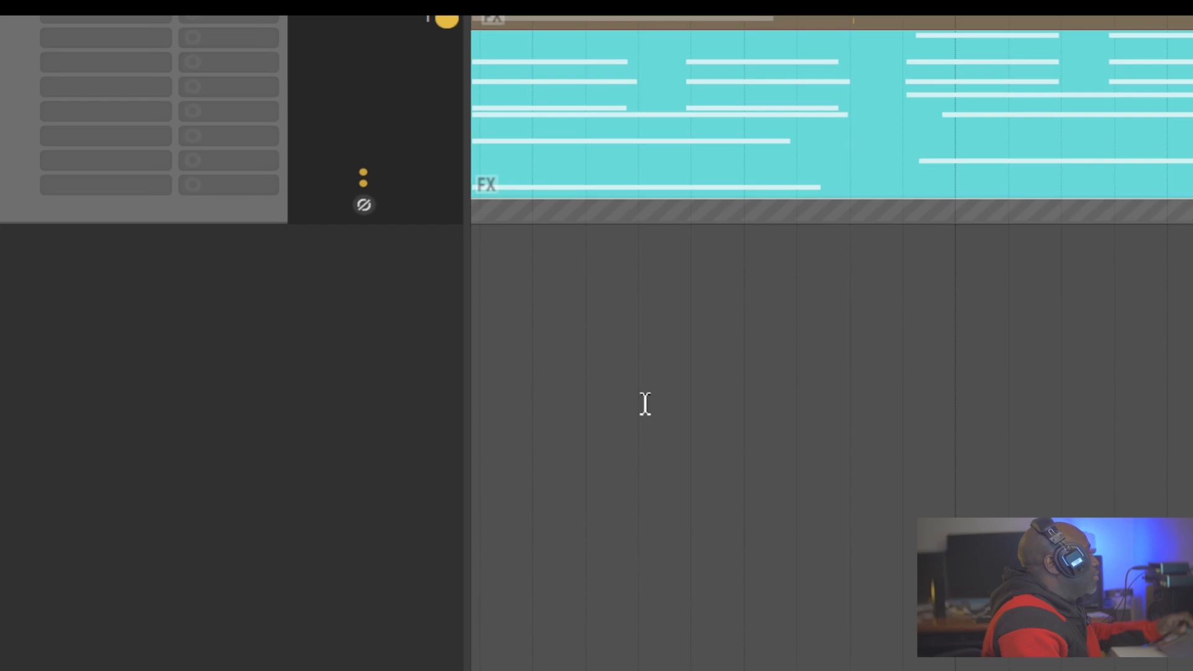
left_click_drag(386, 281, 678, 281)
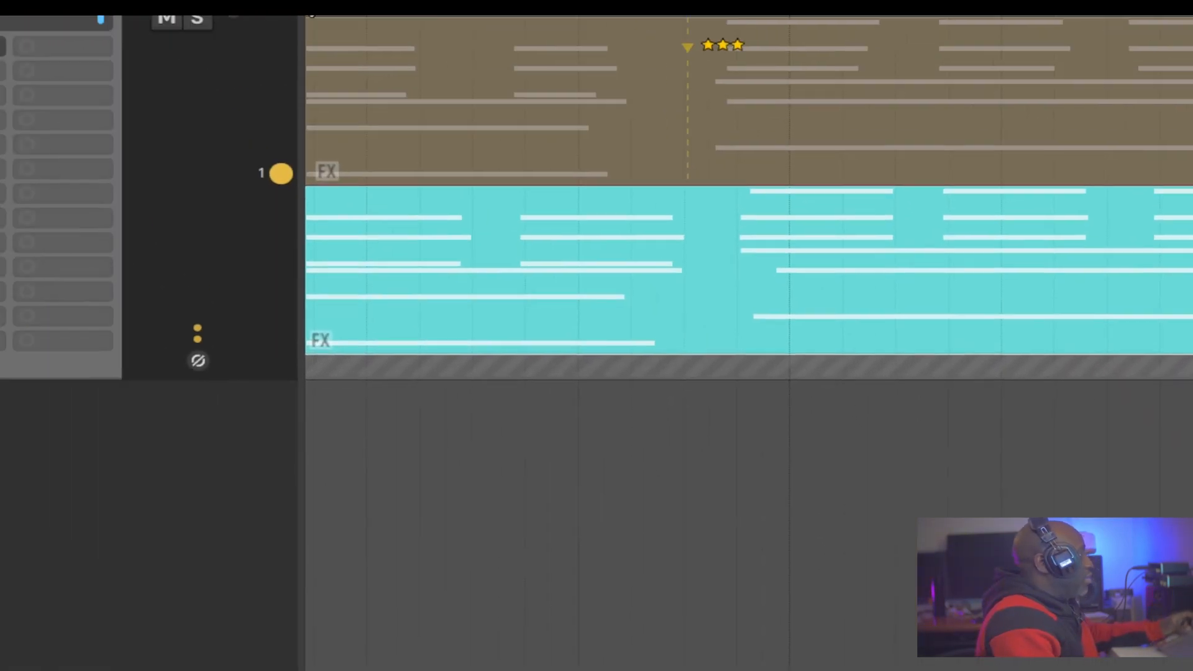
left_click(601, 80)
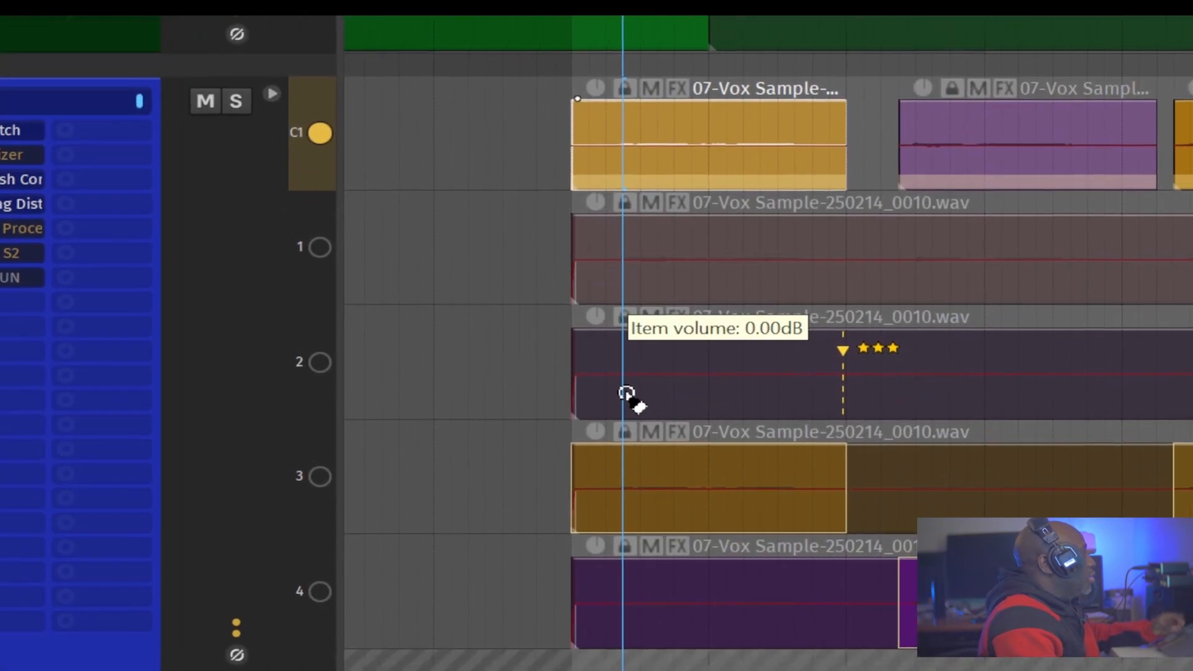